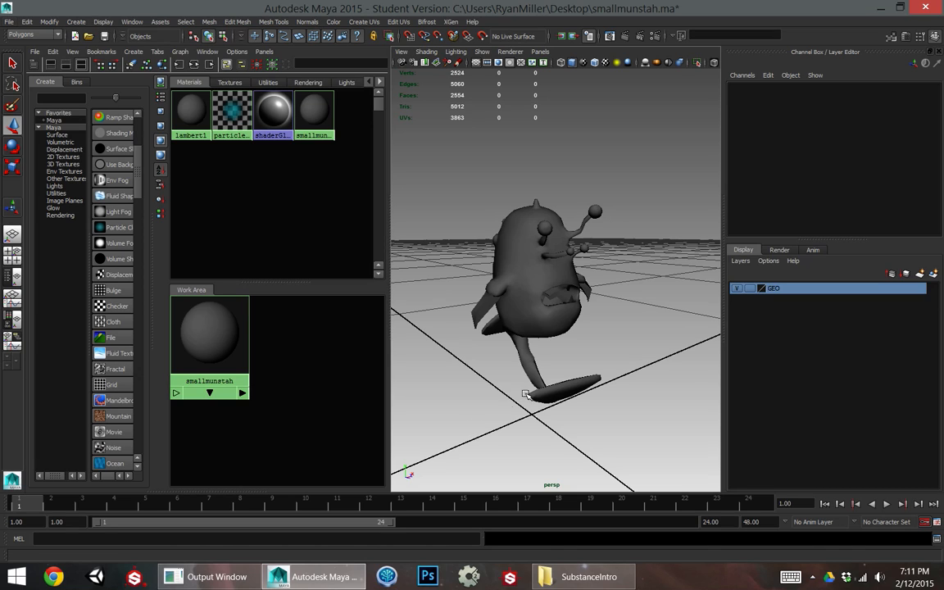
Inspect the monster from several angles and select its mesh with the smallmunstah material.
left_click_drag(467, 429, 480, 385, "alt")
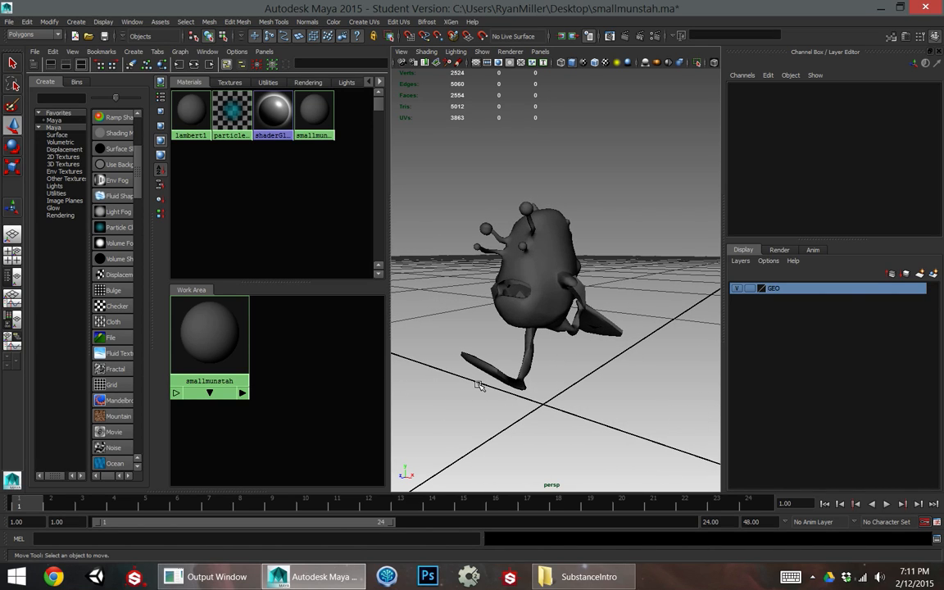
left_click_drag(479, 385, 541, 400, "alt")
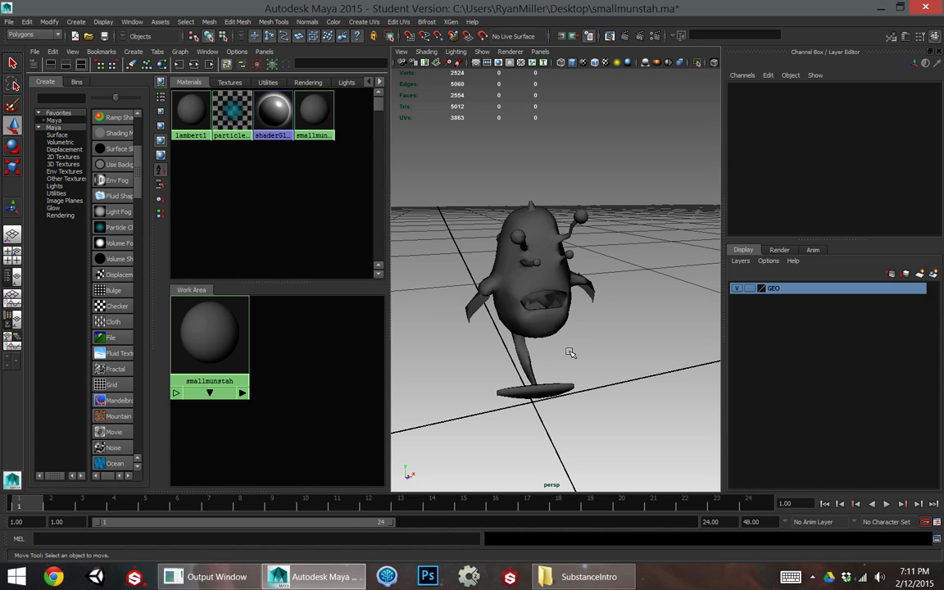
mouse_move(491, 348)
left_mouse_down("alt")
mouse_move(517, 391)
mouse_move(459, 379)
mouse_move(548, 292)
left_mouse_up("alt")
left_click(517, 273)
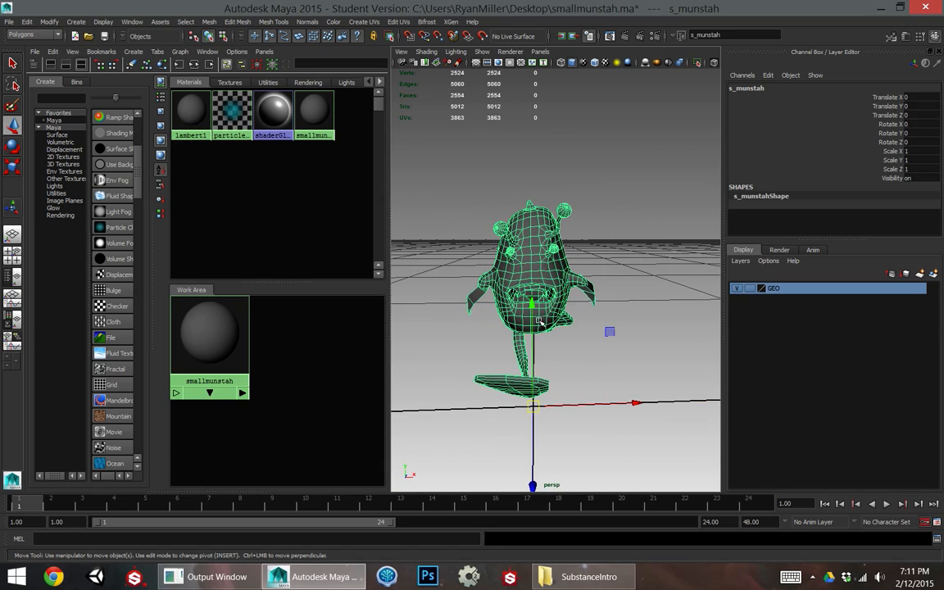
left_click_drag(547, 293, 572, 300, "alt")
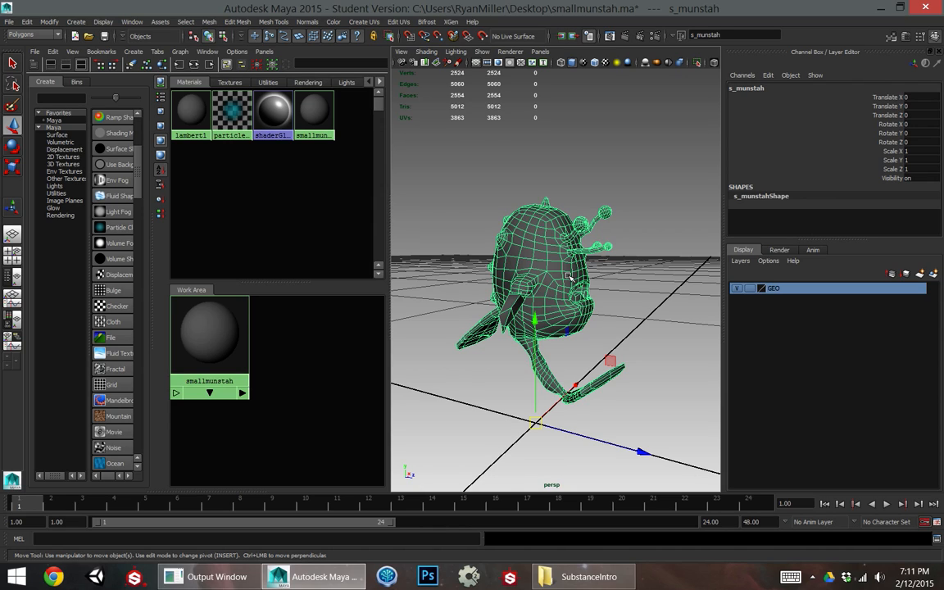
key("bracketleft")
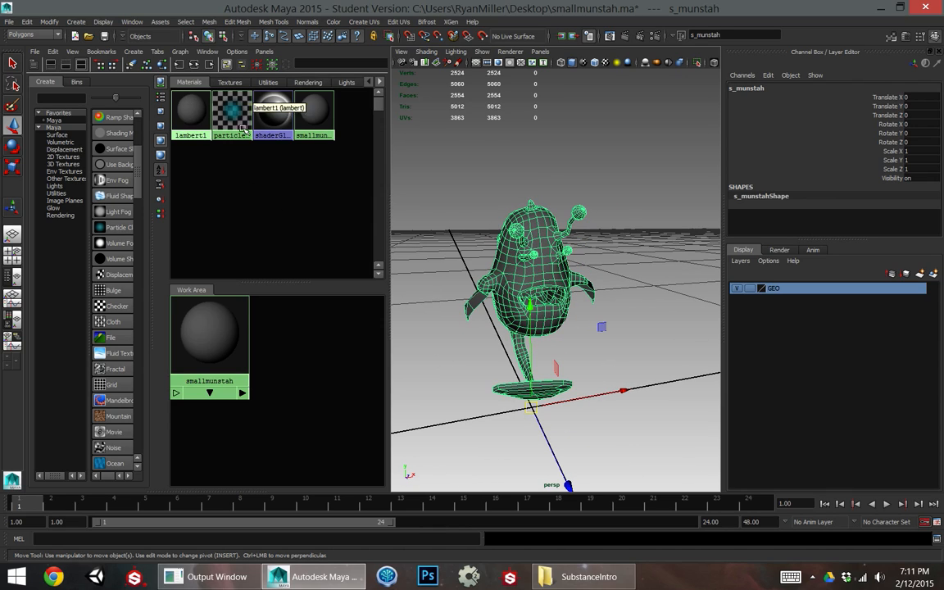
left_click(232, 110)
left_click(367, 137)
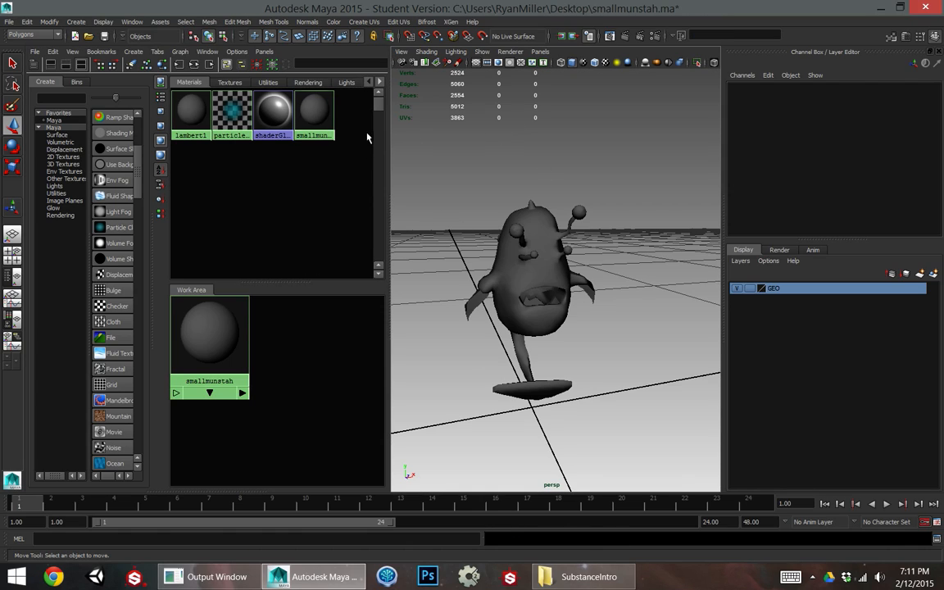
left_click(314, 107)
left_click(537, 271)
mouse_move(508, 303)
left_mouse_down("alt")
mouse_move(514, 330)
mouse_move(524, 319)
left_mouse_up("alt")
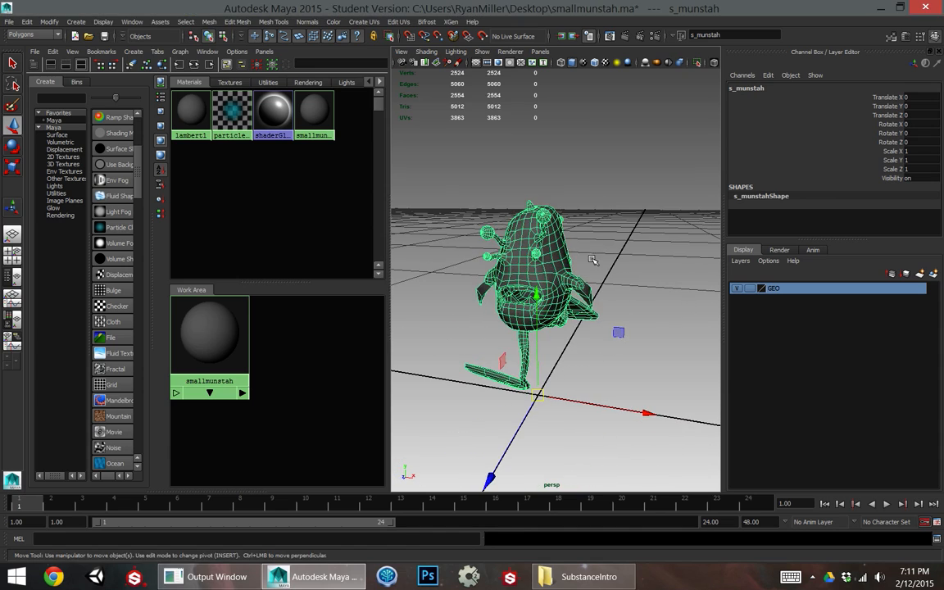
Export the selection as SmallMunstah.fbx, overwriting the existing file.
left_click(8, 21)
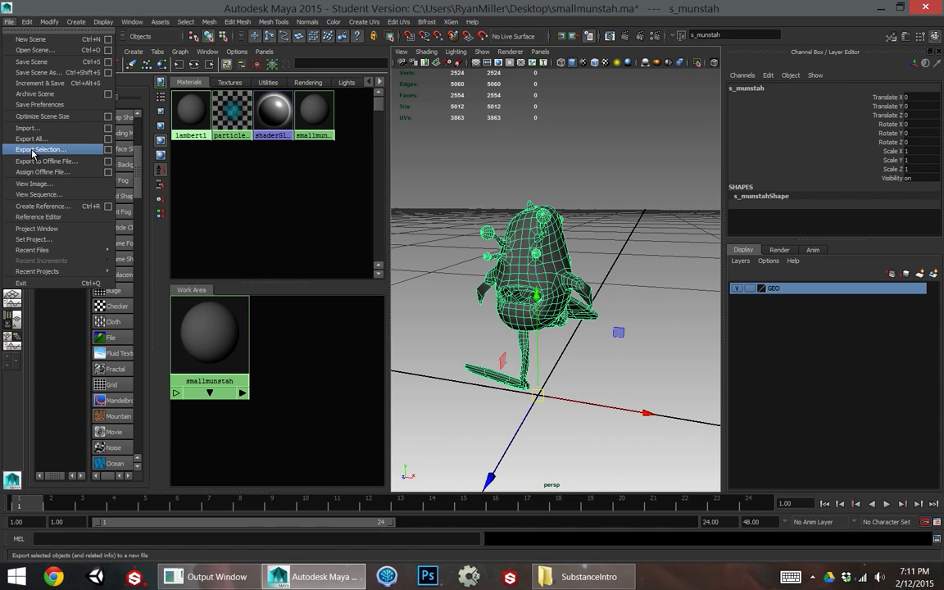
left_click(37, 150)
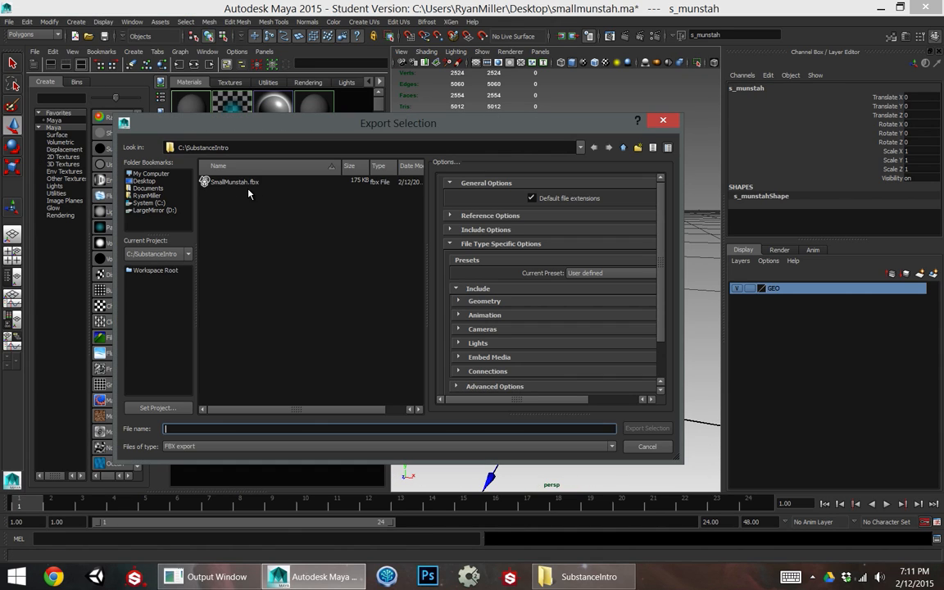
left_click(238, 183)
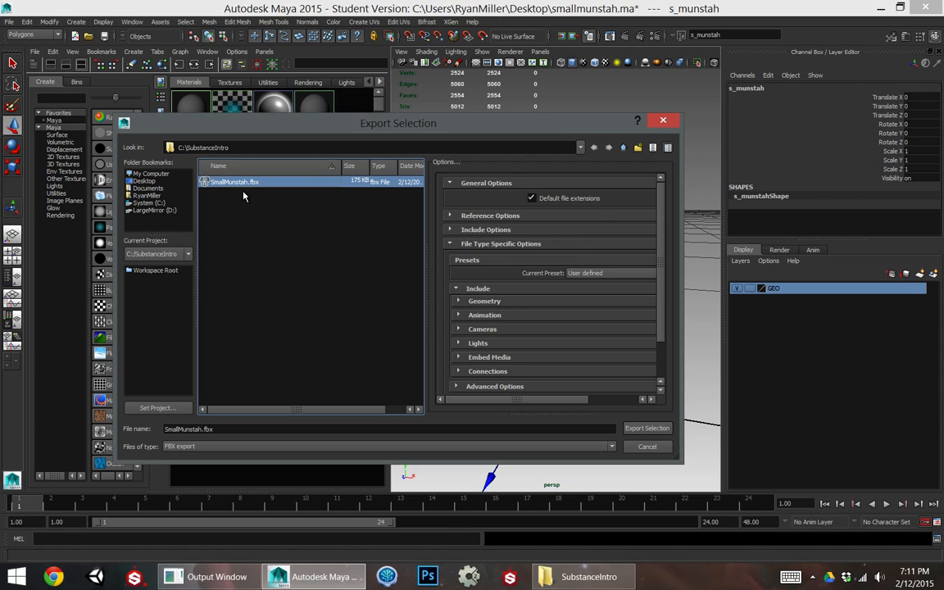
left_click(648, 428)
left_click(364, 310)
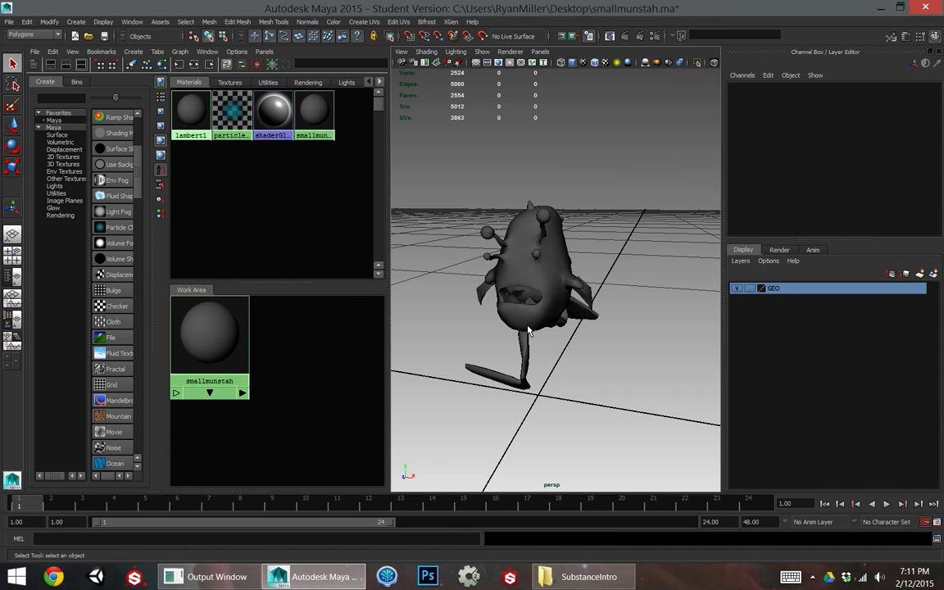
Switch to Substance Designer, create a New Substance with default outputs, and bring the SubstanceIntro folder forward.
key("alt+Tab")
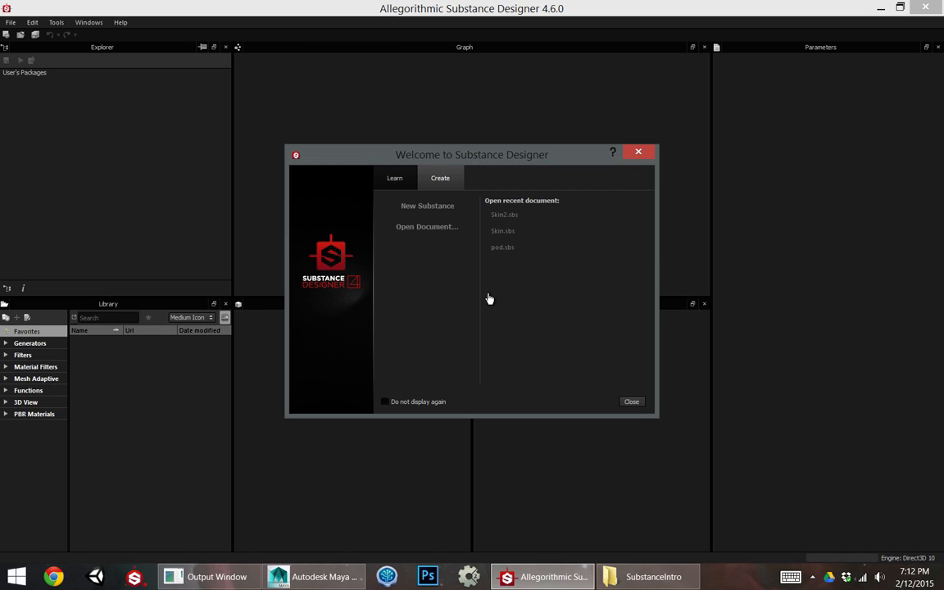
left_click(426, 226)
left_click(427, 205)
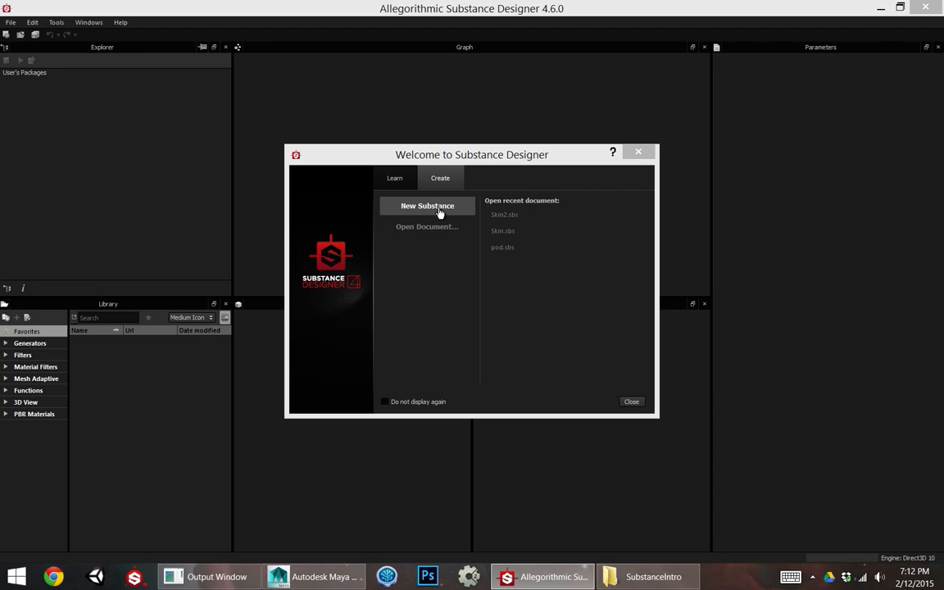
left_click_drag(458, 167, 452, 156)
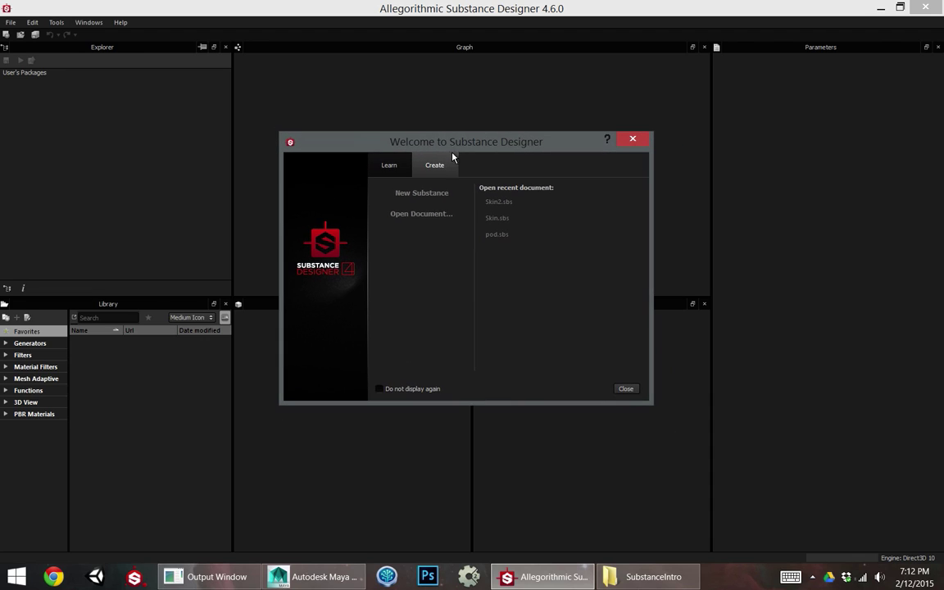
left_click(425, 196)
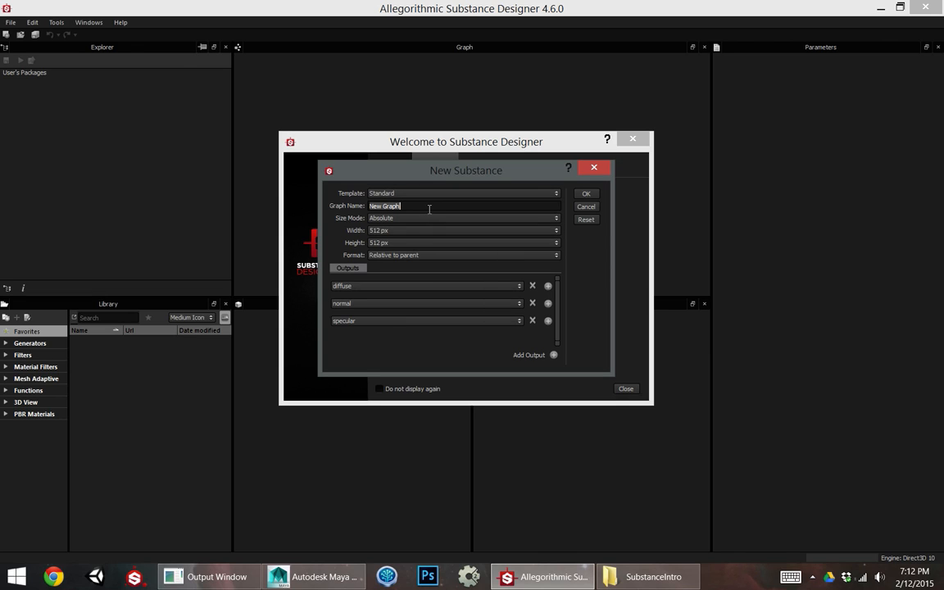
left_click(585, 194)
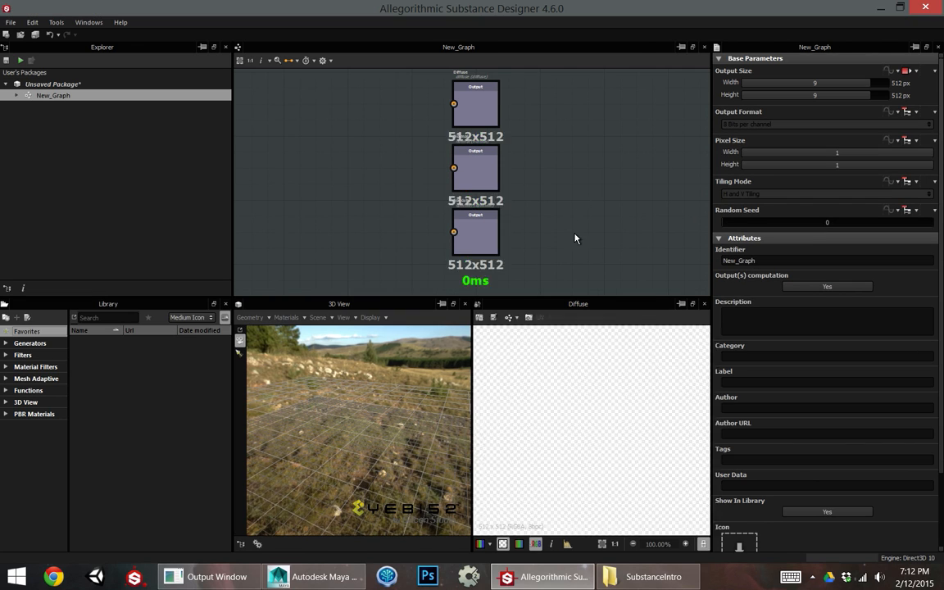
left_click(647, 576)
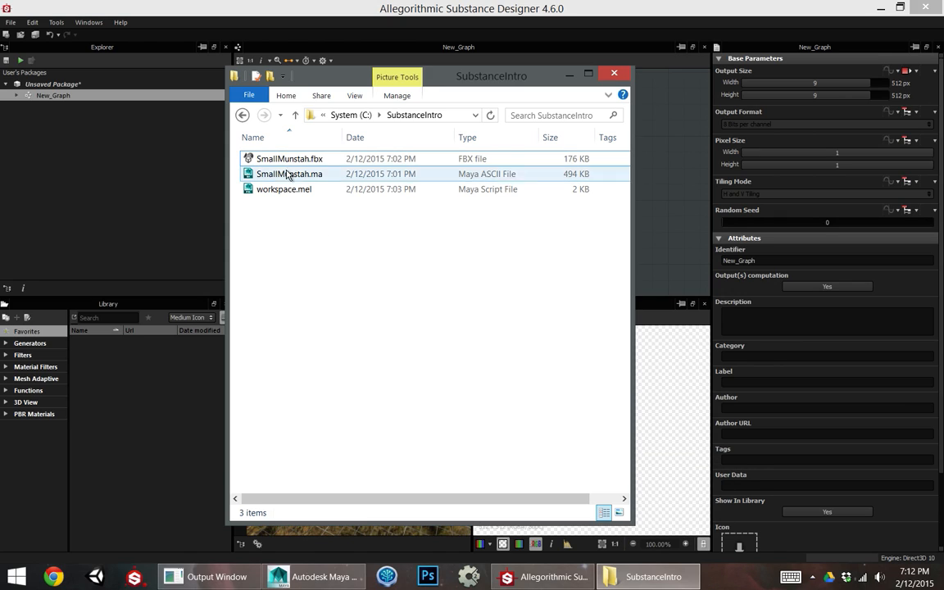
Drag SmallMunstah.fbx onto the unsaved package and select it under Resources to show the monster.
mouse_move(310, 158)
left_mouse_down()
mouse_move(95, 119)
mouse_move(59, 90)
left_mouse_up()
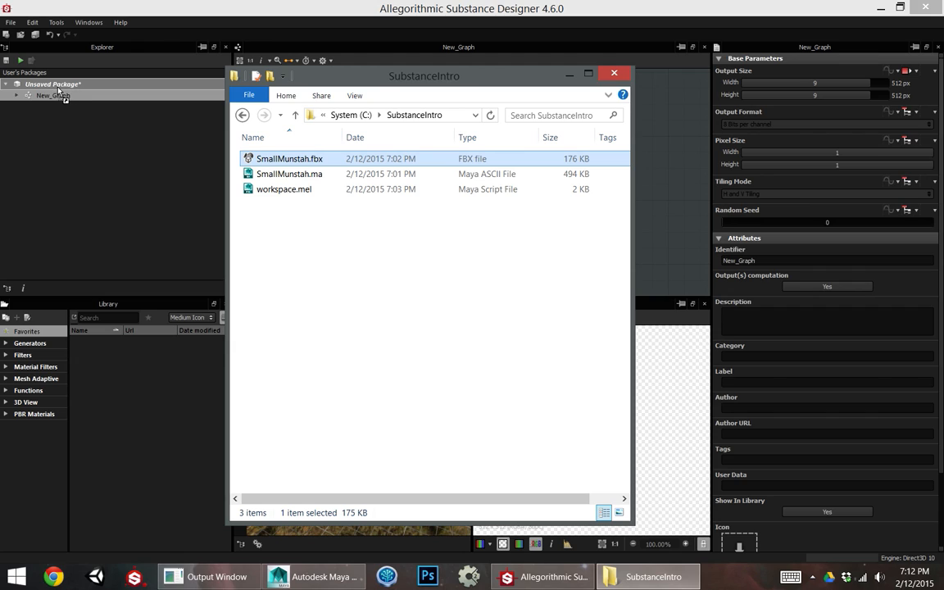
left_click_drag(59, 90, 59, 86)
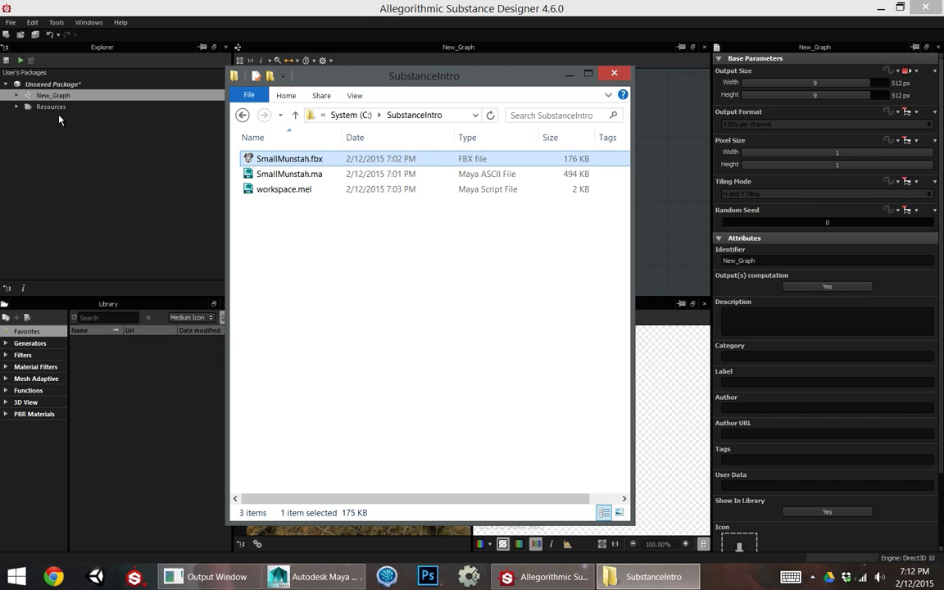
left_click(49, 107)
left_click(17, 106)
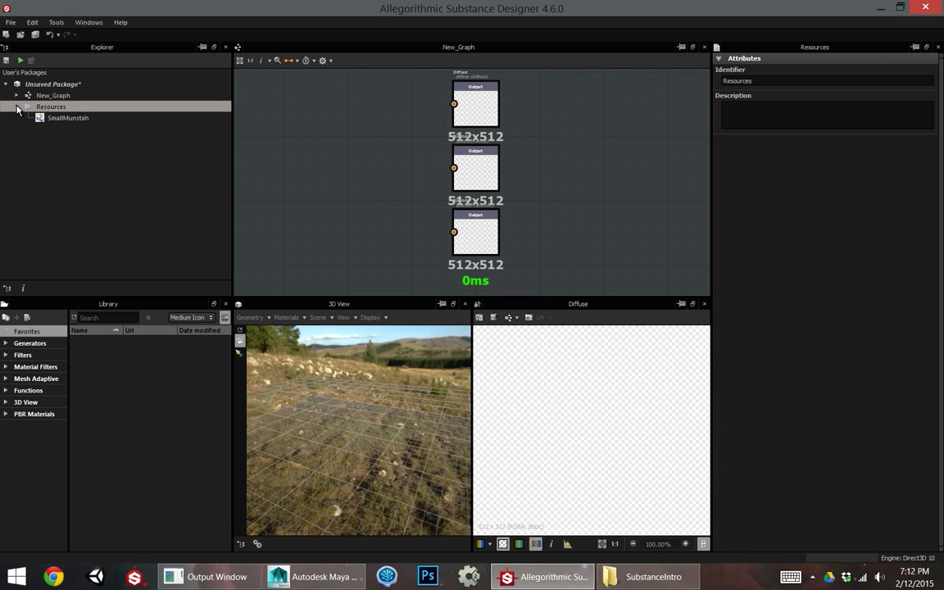
left_click(56, 119)
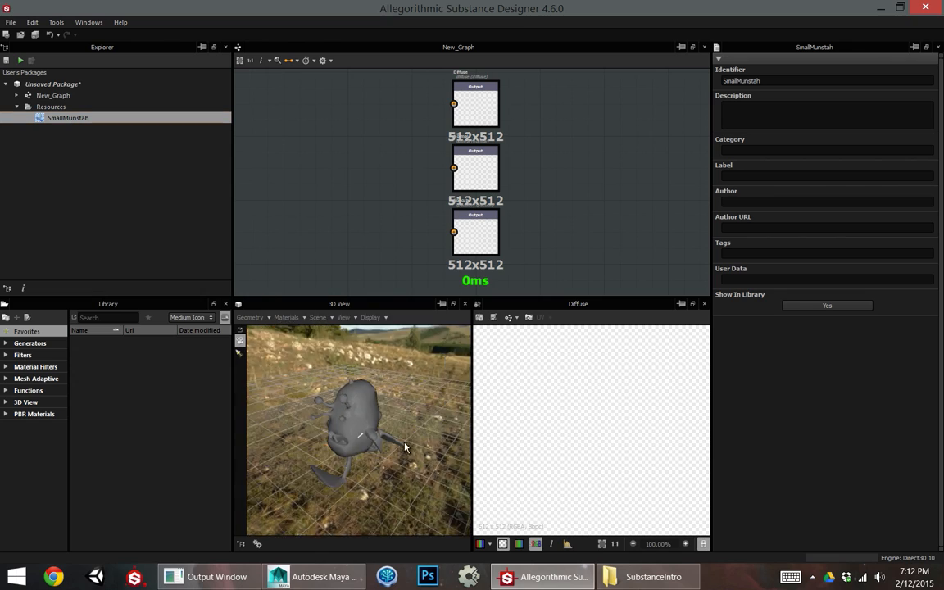
In Scene Information Baking, review the bakers, drop World Space Direction and an extra Curvature [2].
right_click(67, 123)
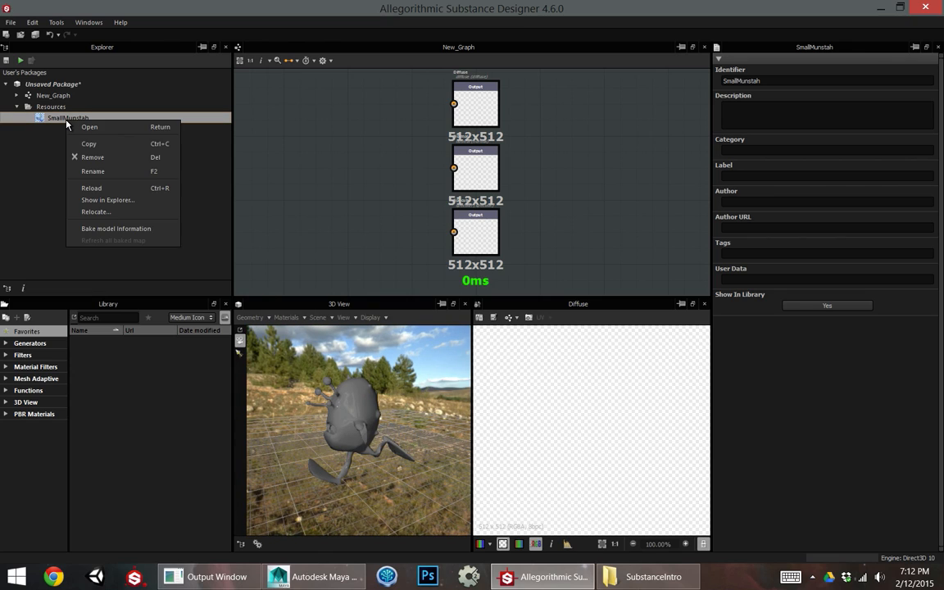
left_click(116, 228)
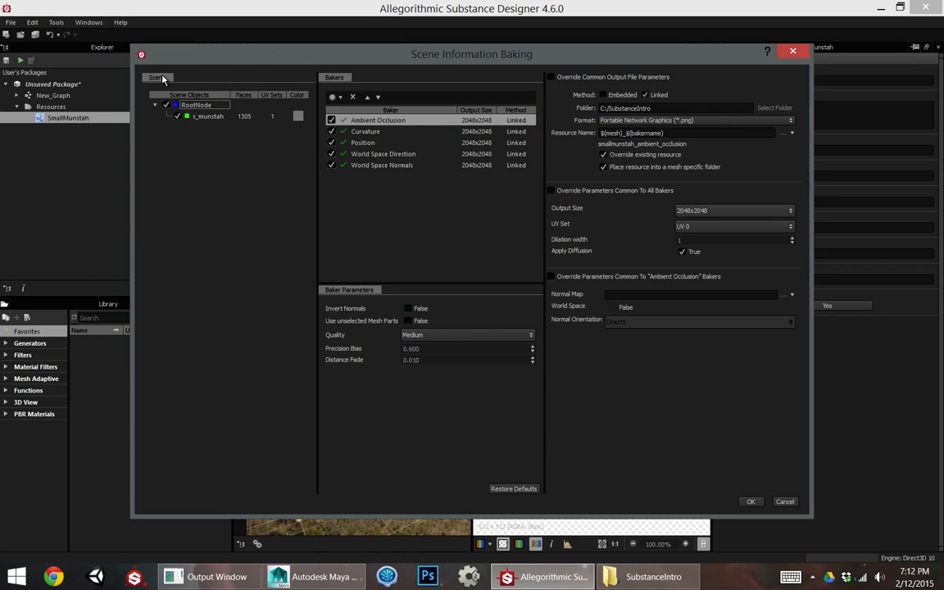
left_click(365, 131)
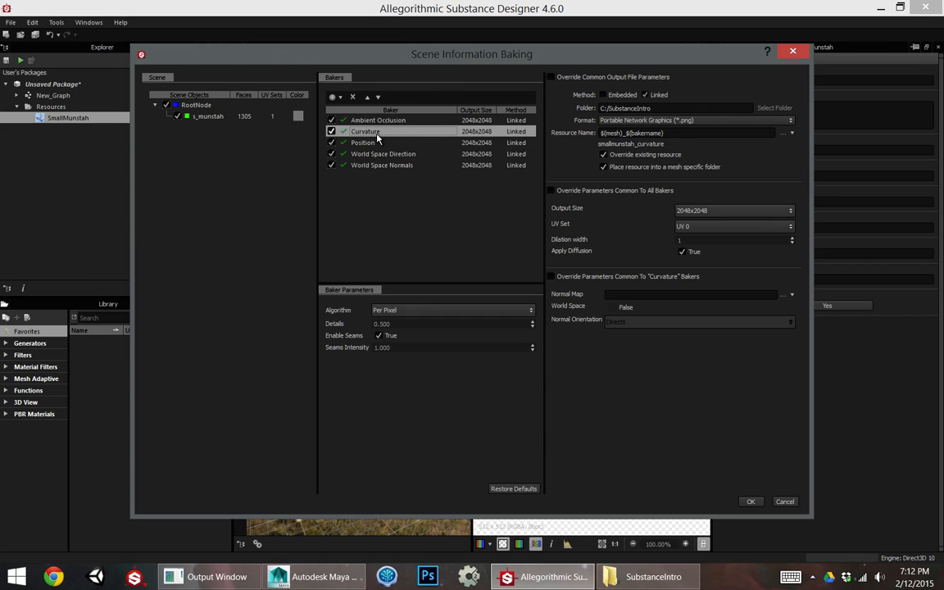
left_click(362, 142)
left_click(383, 154)
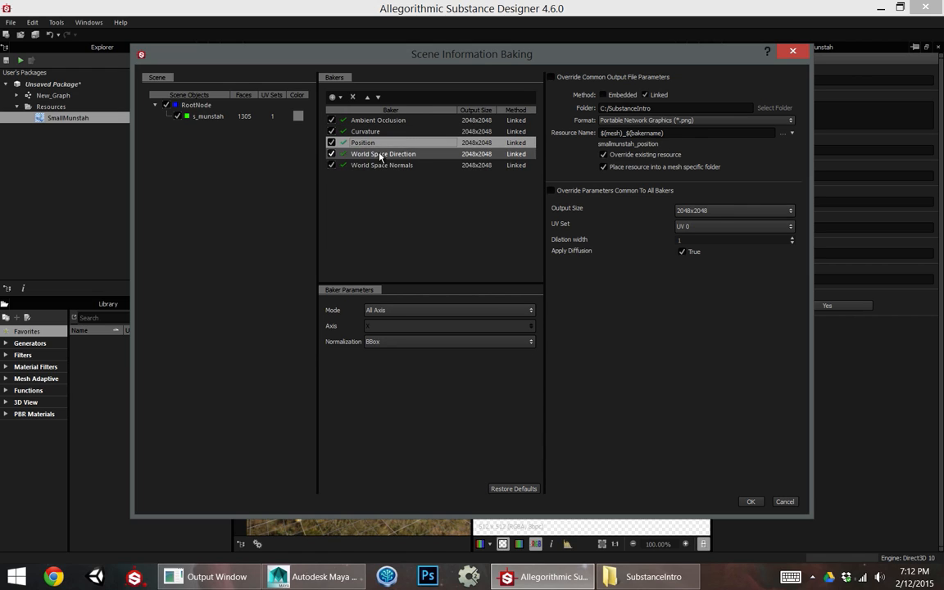
left_click(352, 97)
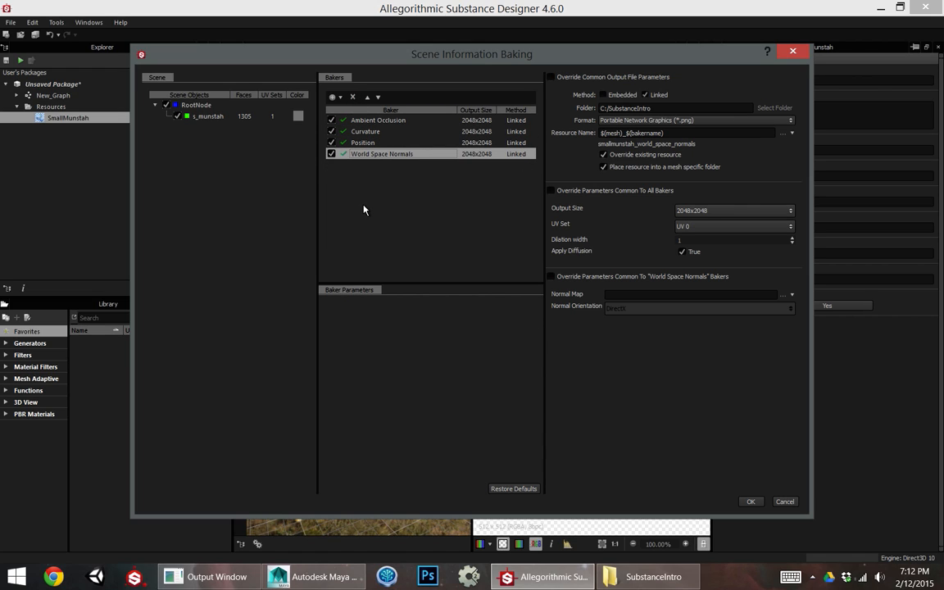
left_click(365, 143)
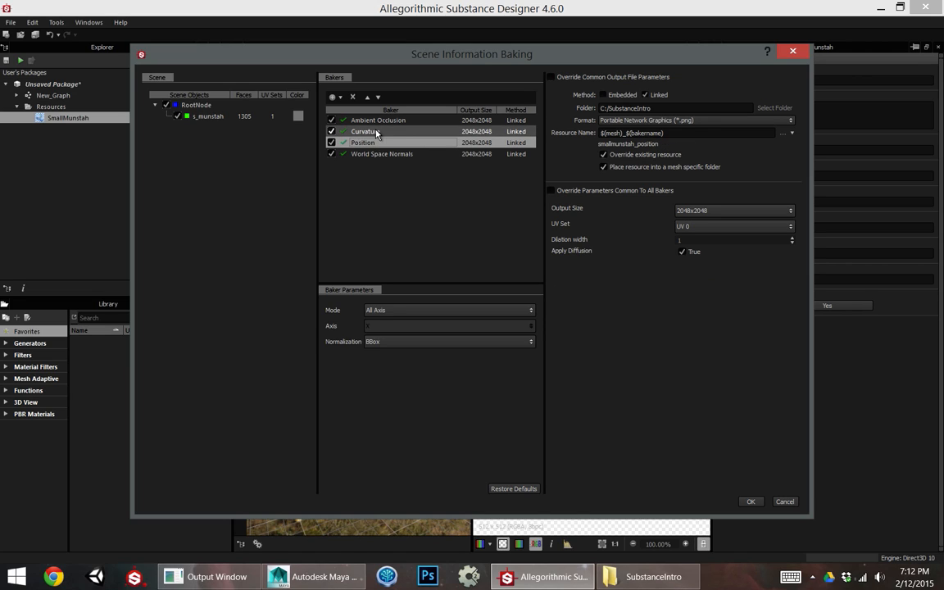
left_click(377, 120)
left_click(333, 96)
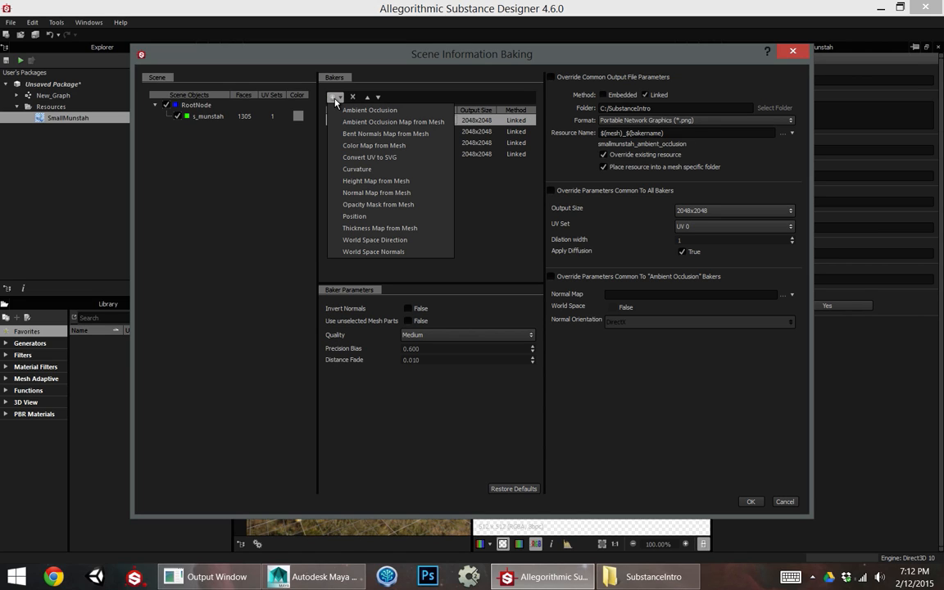
left_click(356, 168)
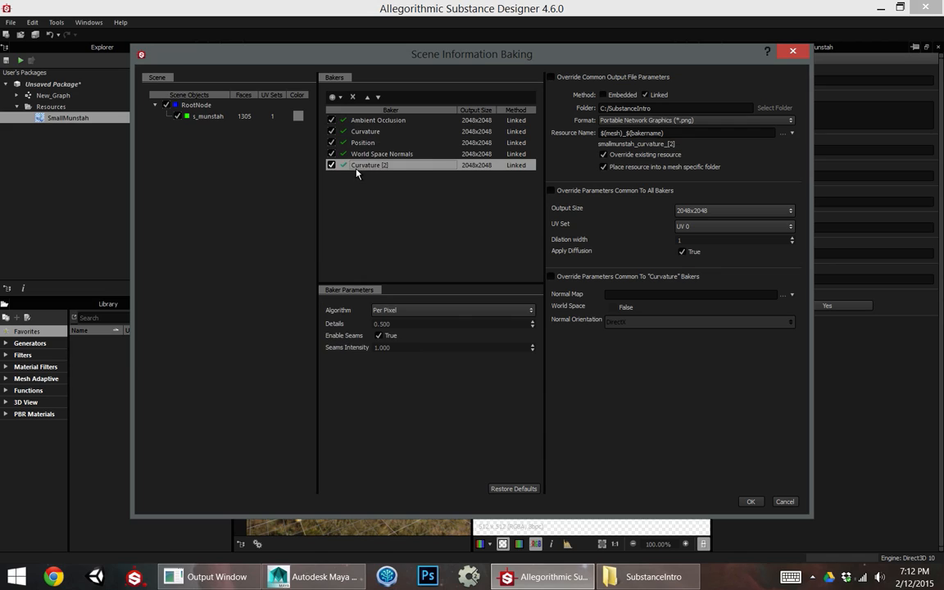
left_click(354, 98)
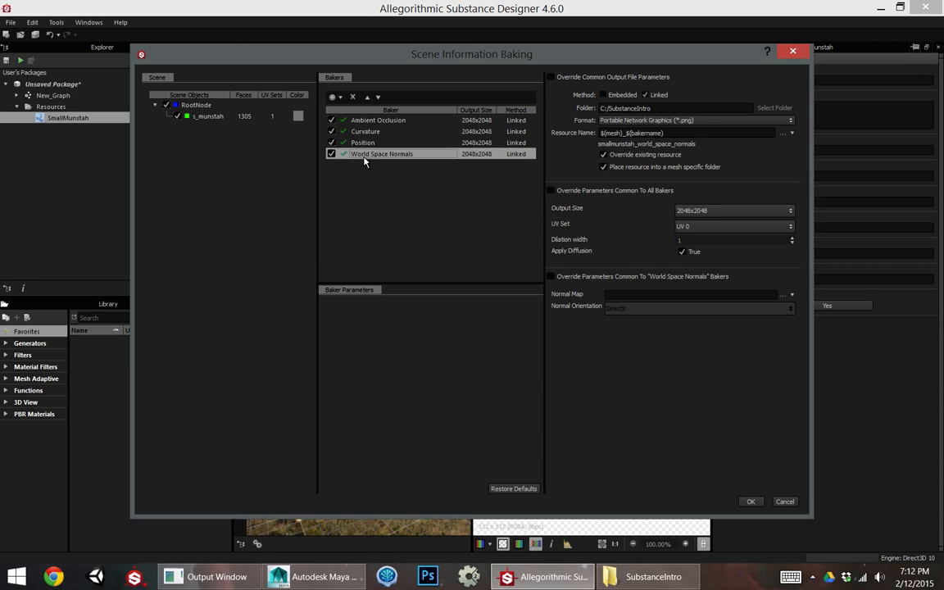
Keep output size 2048x2048 and the SubstanceIntro folder, then bake the maps.
left_click(715, 212)
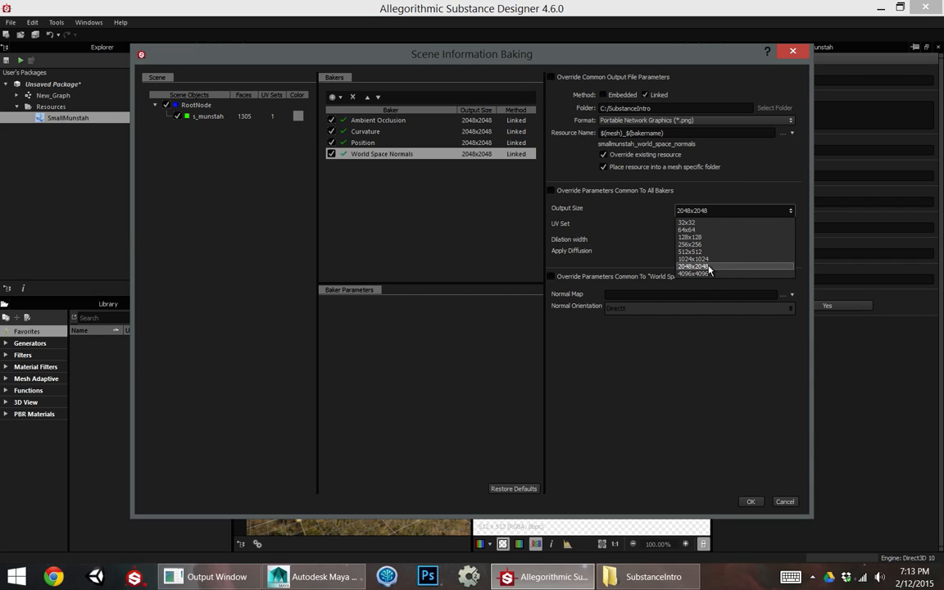
left_click(699, 268)
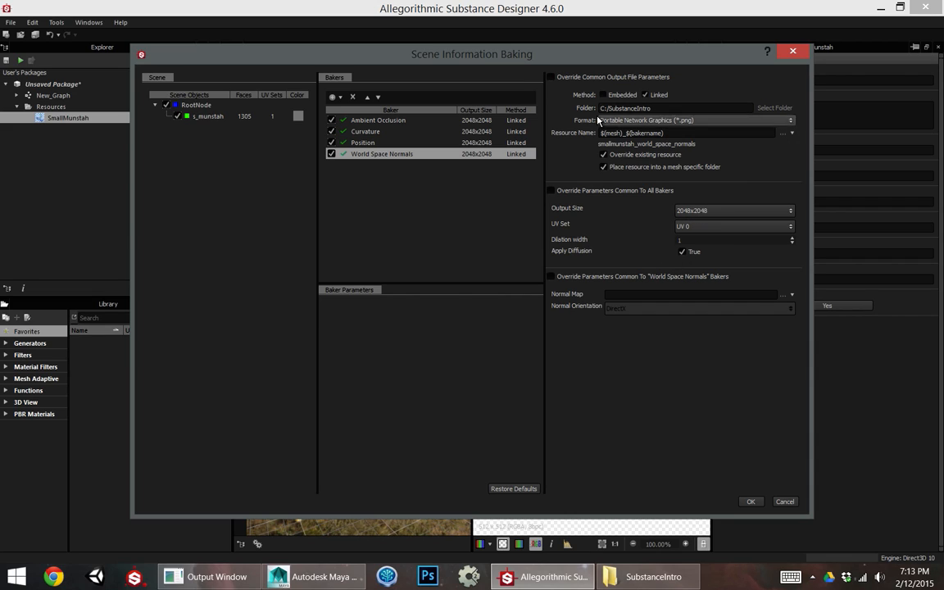
left_click(774, 107)
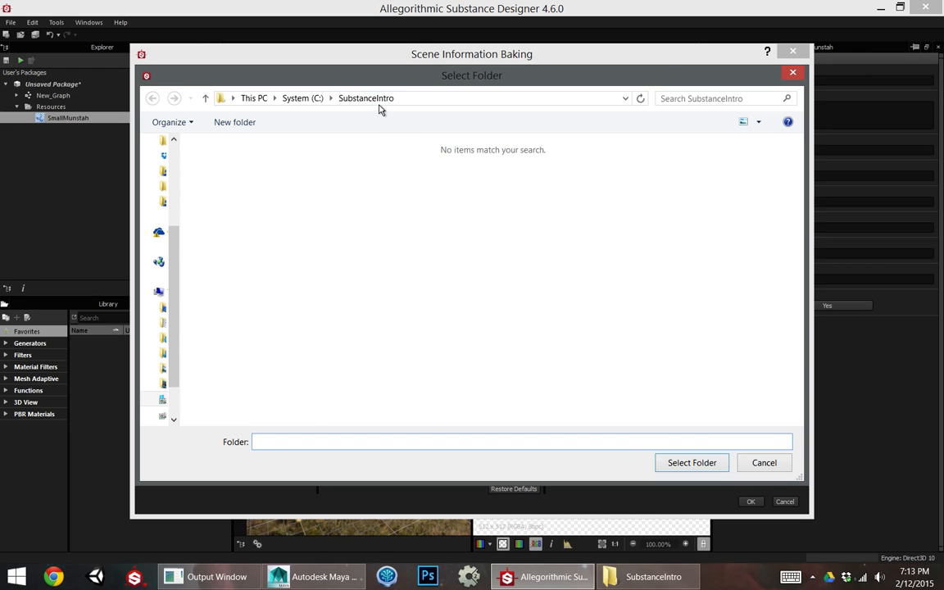
left_click(764, 462)
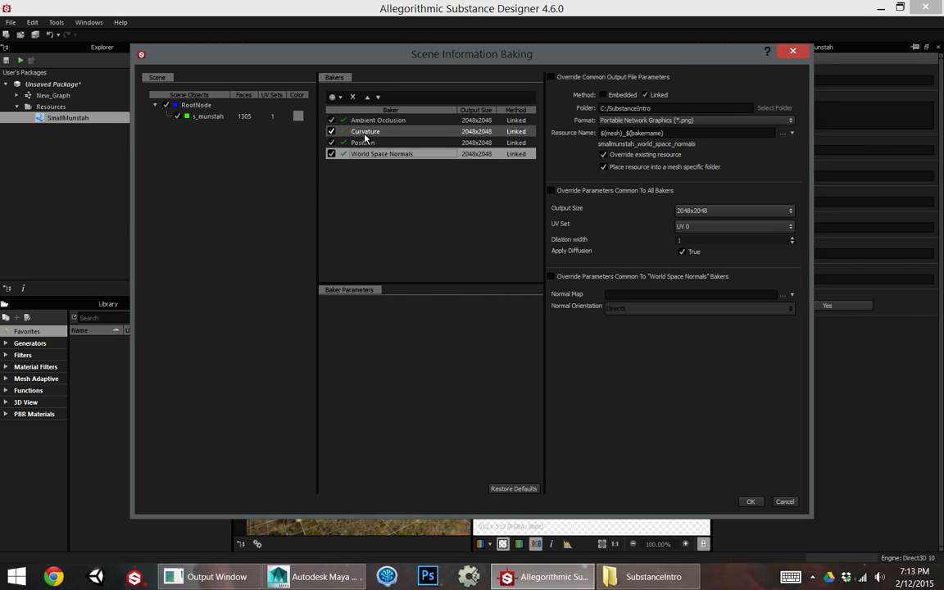
left_click(751, 502)
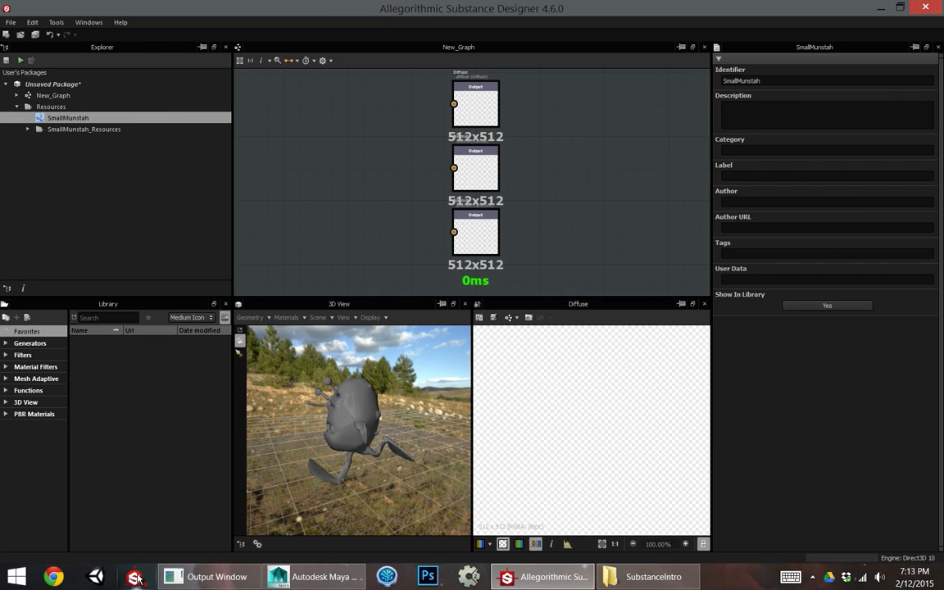
Close Substance Designer without saving the package and switch to Substance Painter.
left_click(8, 9)
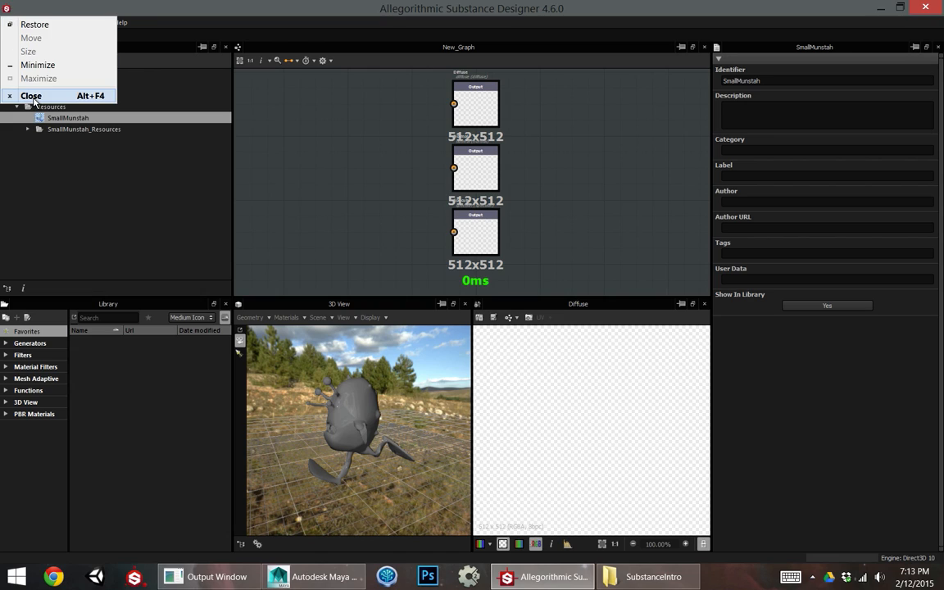
left_click(33, 93)
left_click(472, 303)
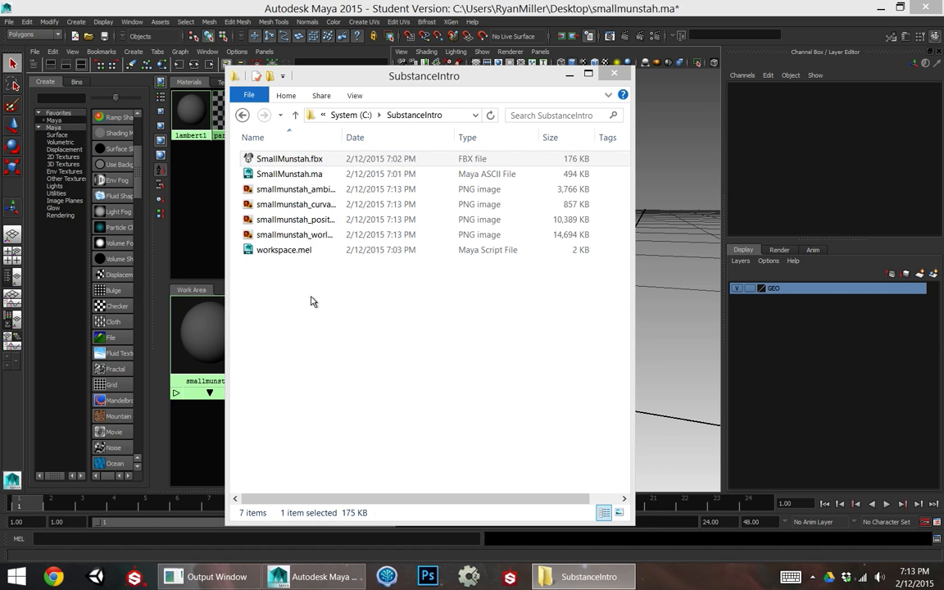
left_click(74, 576)
left_click(11, 23)
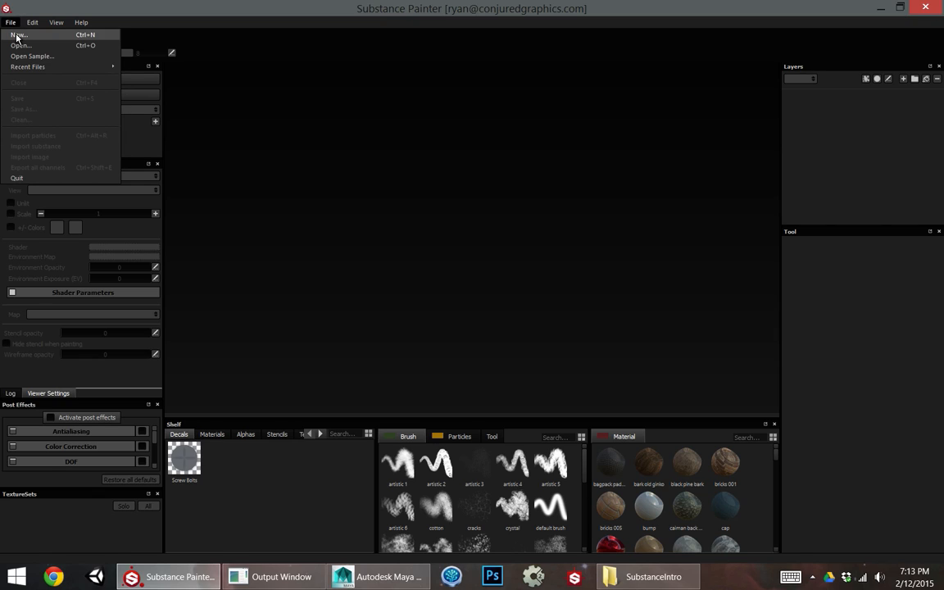
Start a new project using SmallMunstah.fbx as the mesh.
left_click(18, 34)
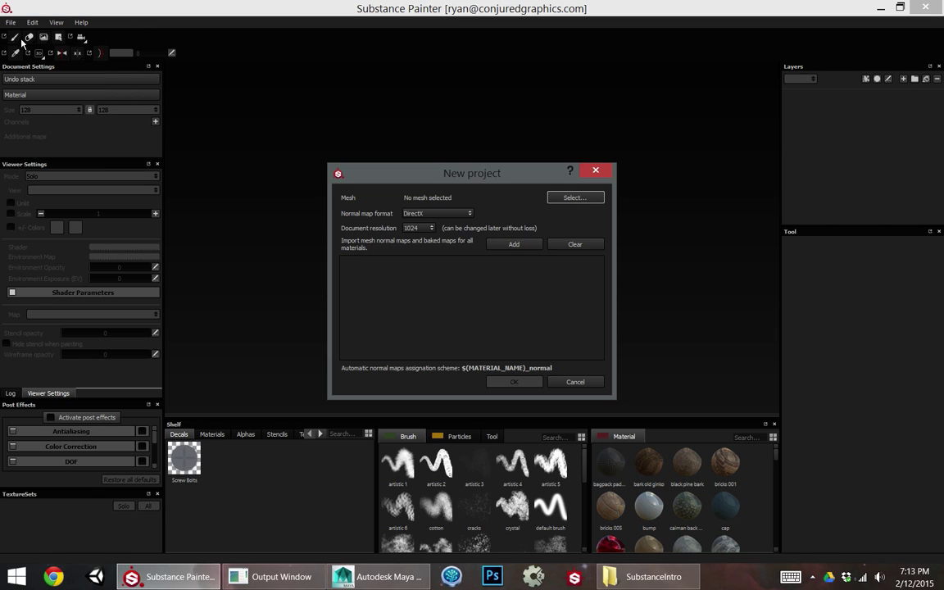
left_click(574, 198)
left_click(360, 254)
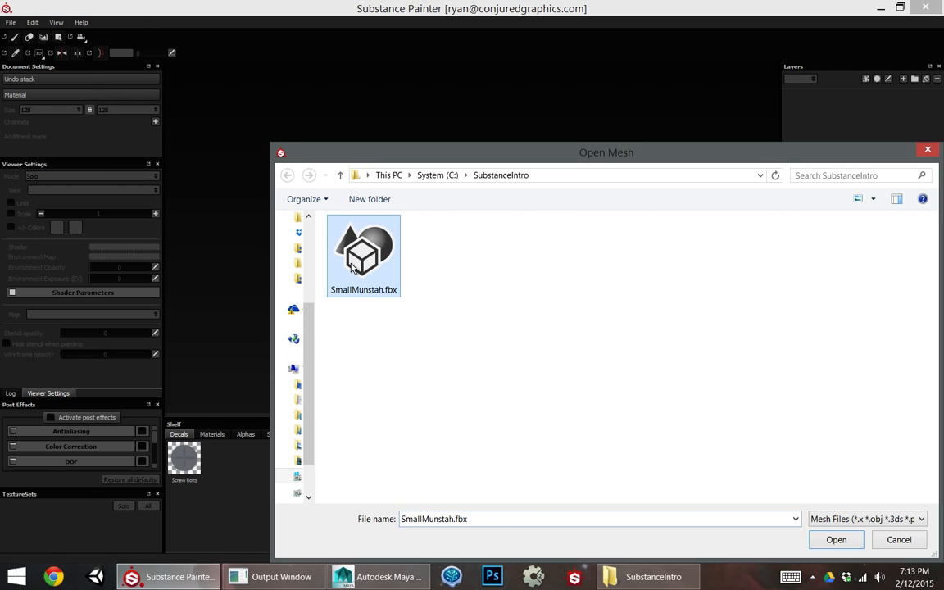
double_click(360, 254)
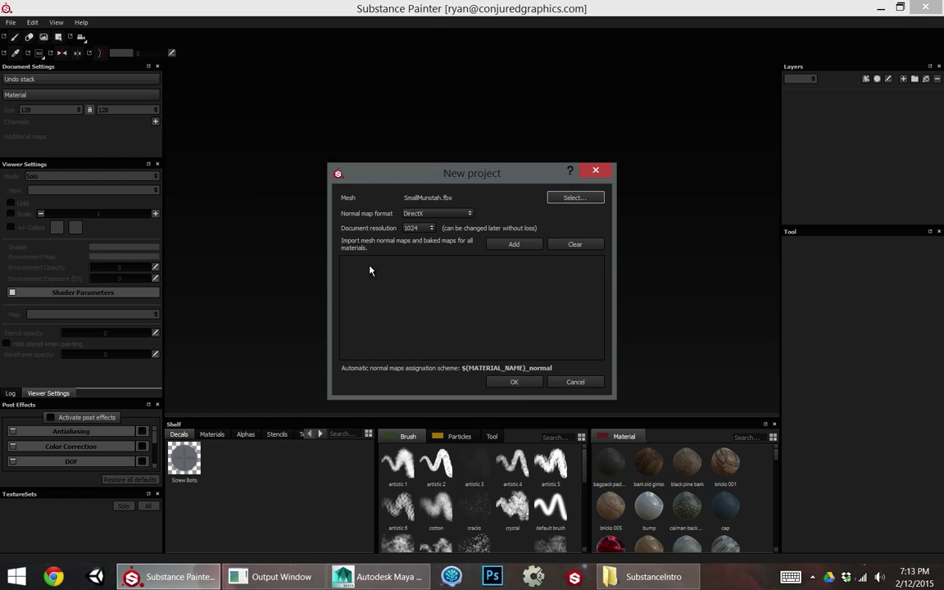
Import the four baked PNG maps, check their entries, and create the project.
left_click(513, 244)
left_click_drag(655, 402, 369, 271)
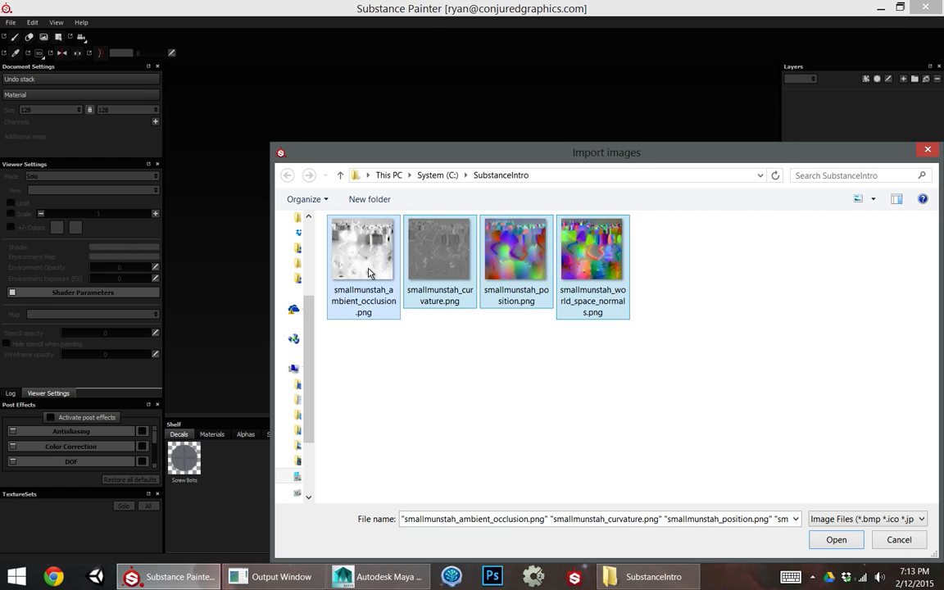
left_click(839, 540)
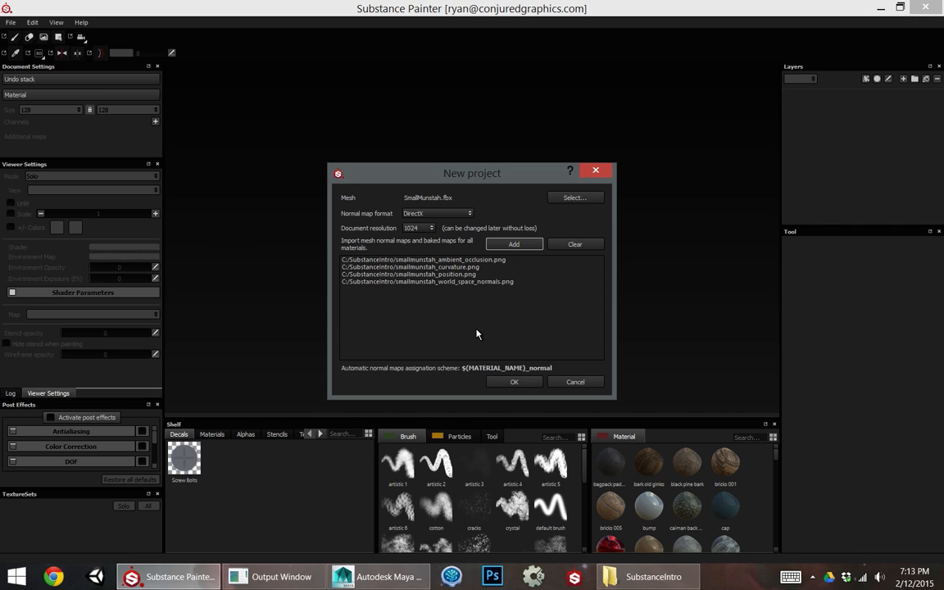
left_click(418, 268)
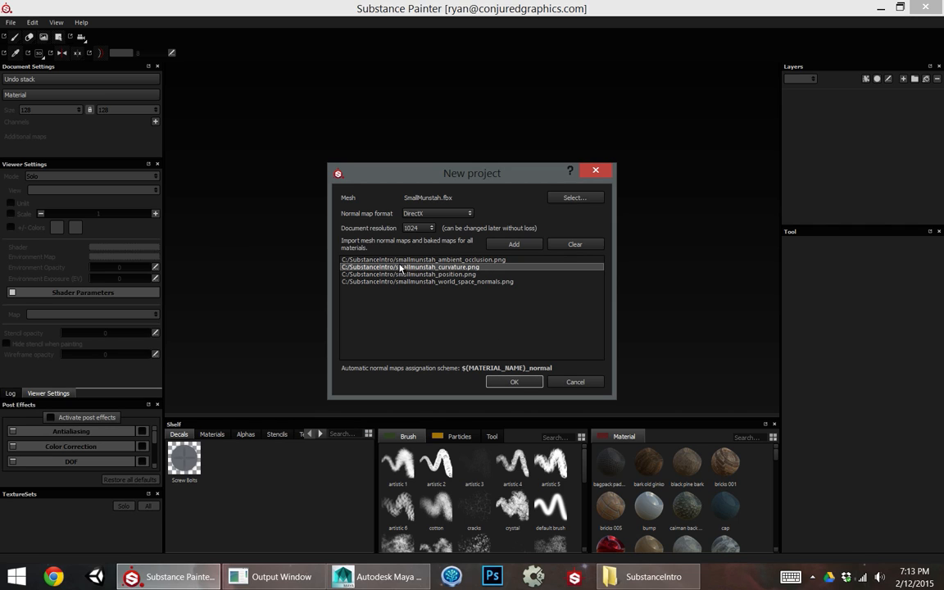
left_click(418, 282)
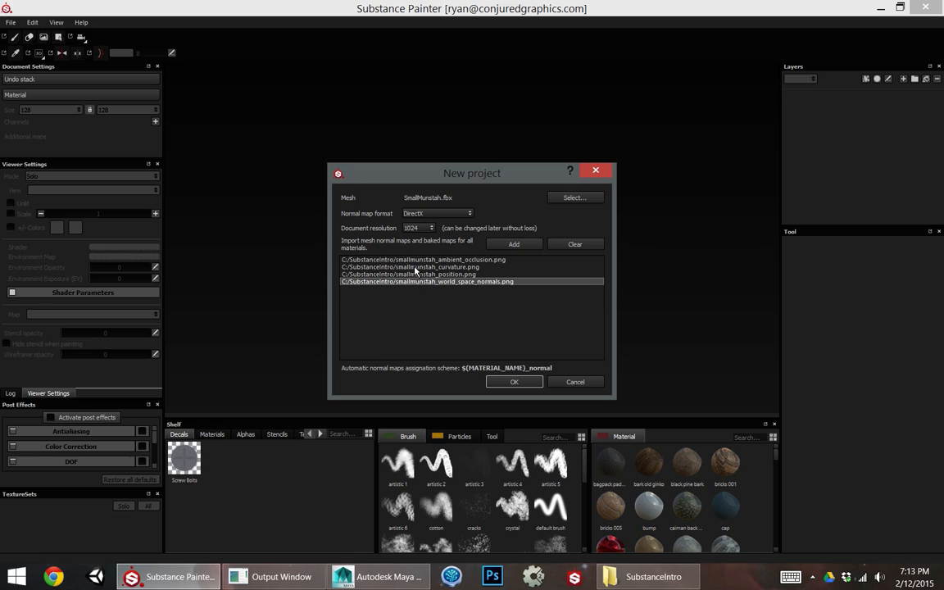
left_click(418, 274)
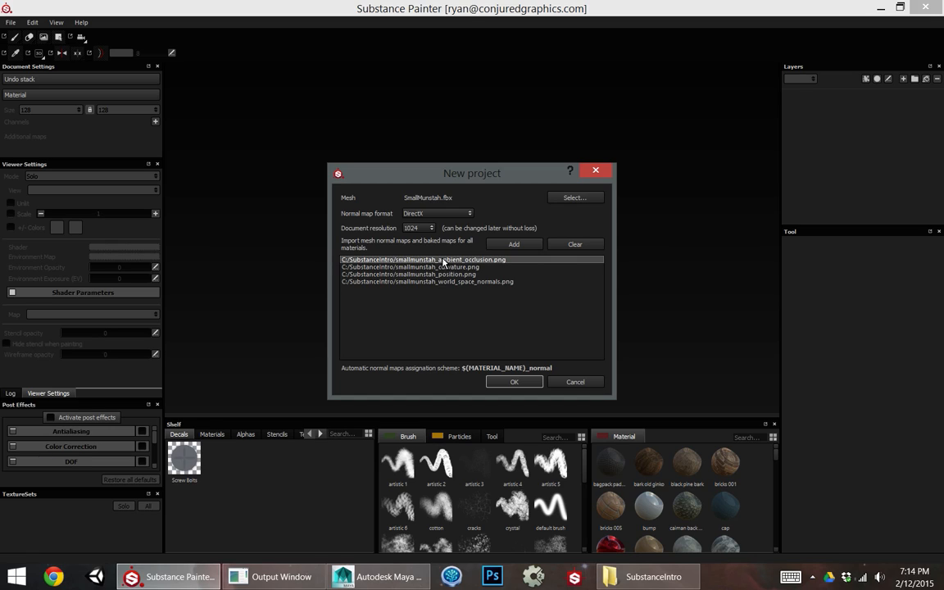
left_click(402, 274)
left_click(410, 267)
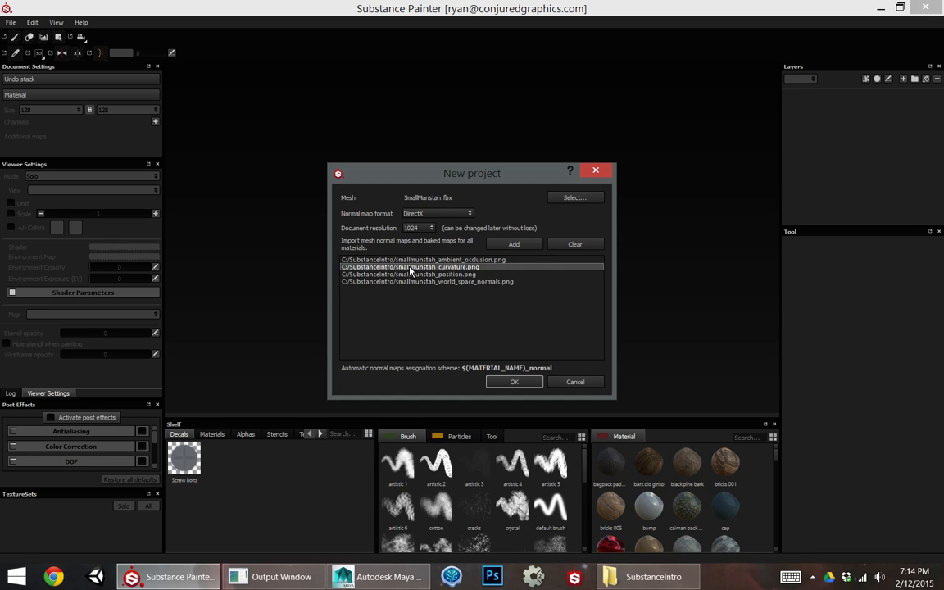
left_click(514, 382)
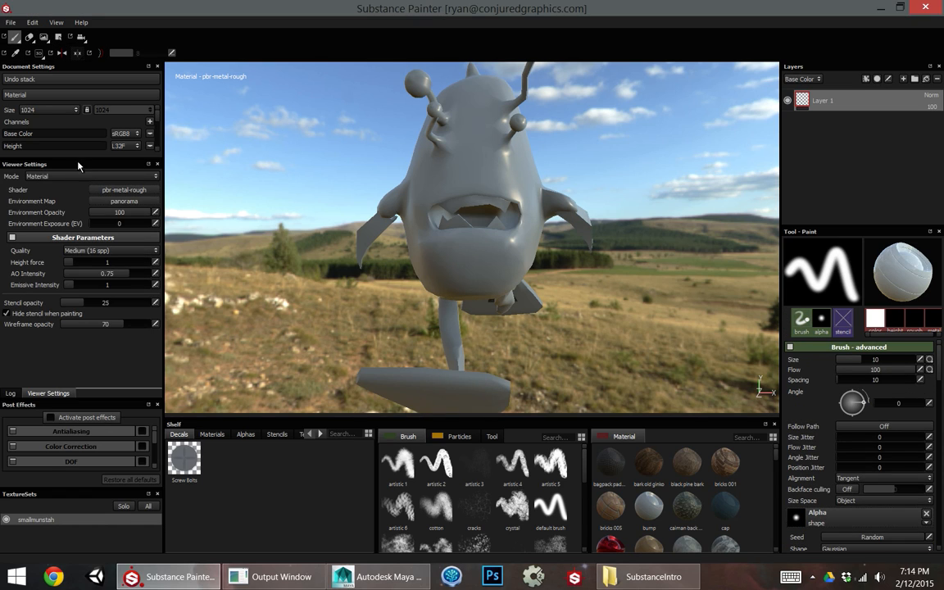
In Document Settings, clear the assigned AO, curvature and world space normal maps.
left_click_drag(79, 161, 78, 224)
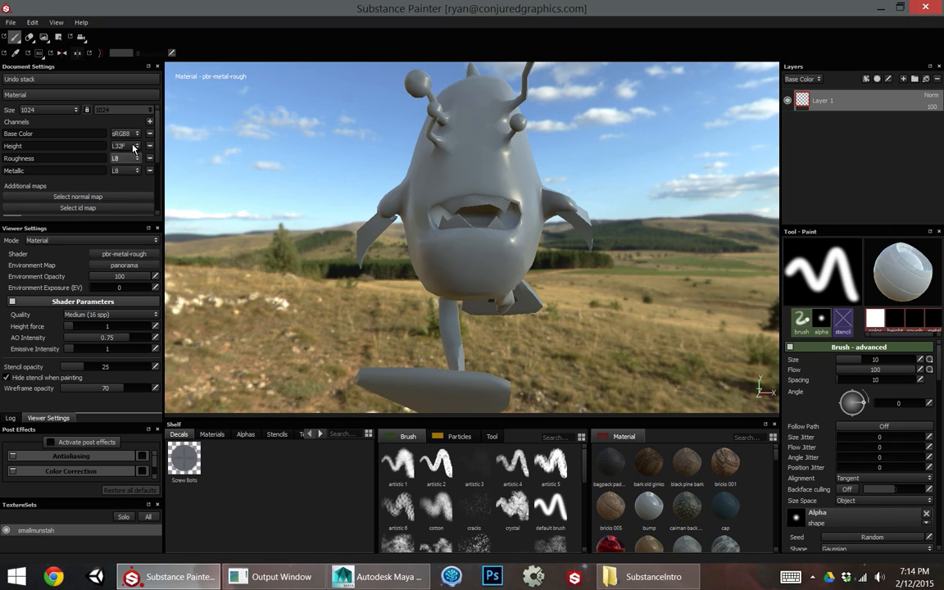
scroll(133, 147, "down", 2)
scroll(98, 148, "down", 3)
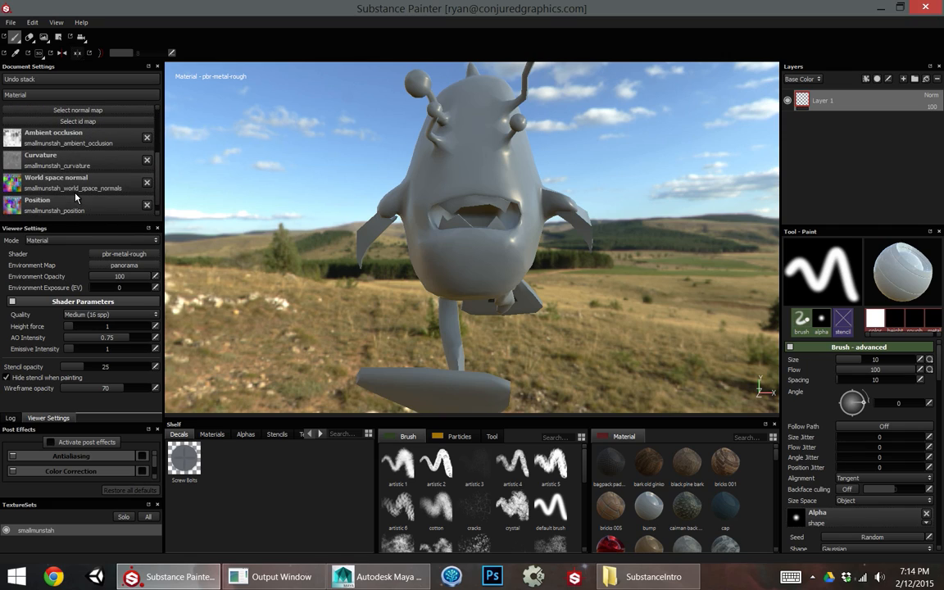
left_click(150, 139)
left_click(147, 160)
left_click(147, 182)
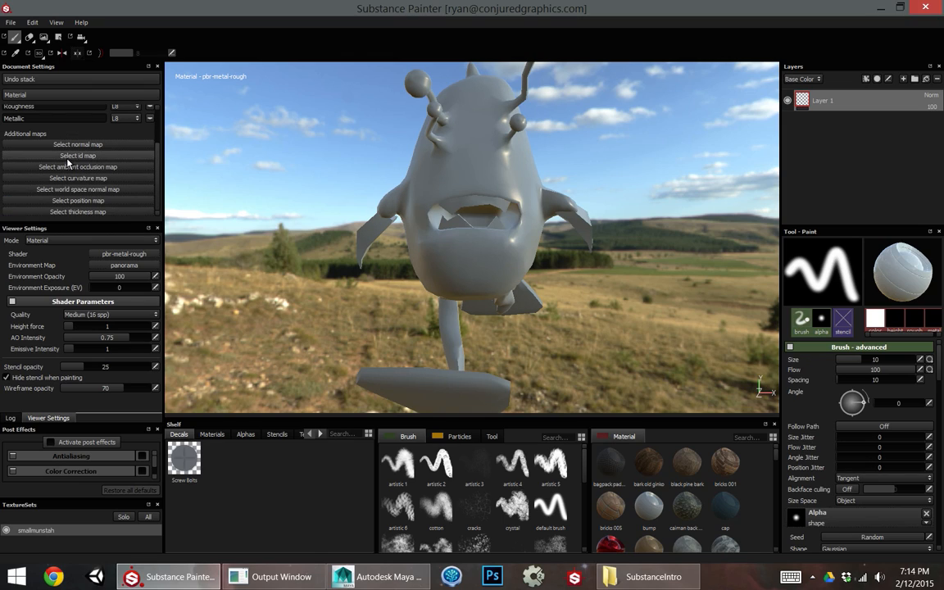
Assign the smallmunstah AO, curvature, world space normal and position images to their slots.
left_click(94, 169)
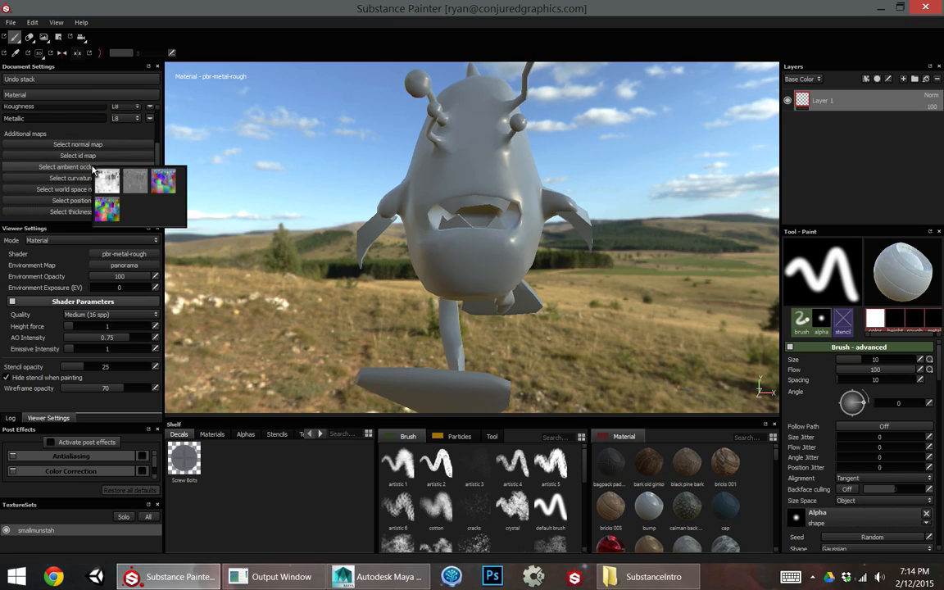
left_click(107, 181)
left_click(78, 177)
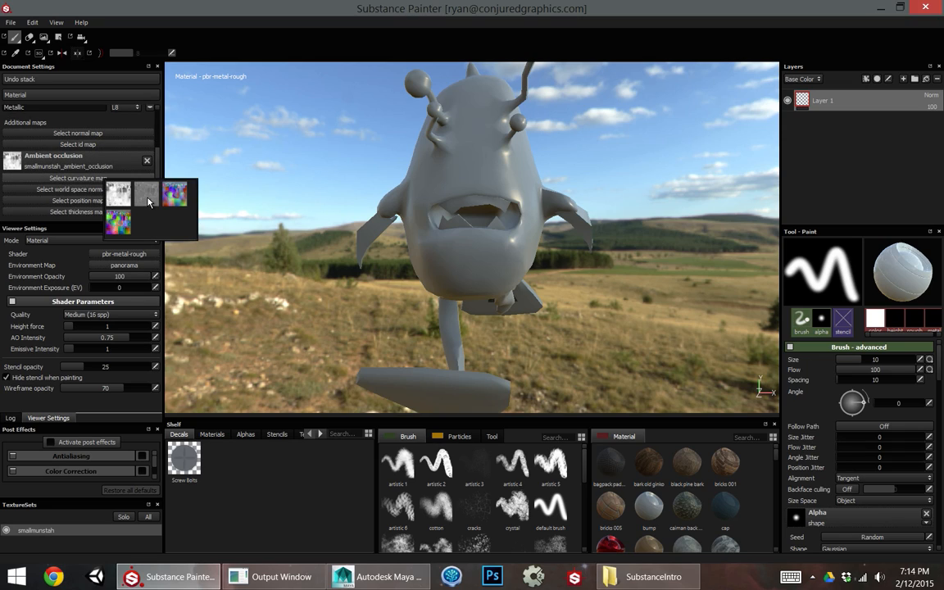
left_click(148, 201)
left_click(74, 189)
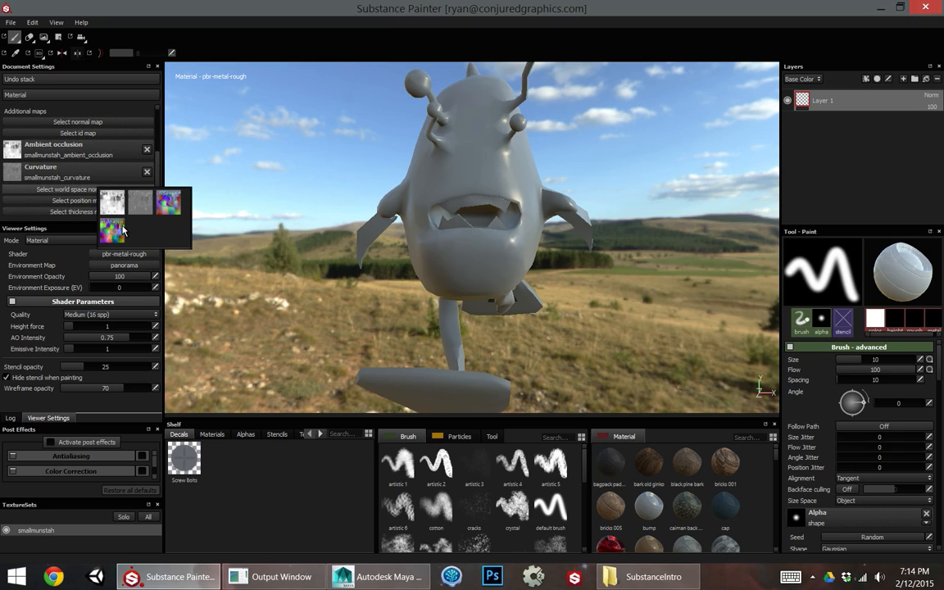
left_click(113, 231)
left_click(78, 201)
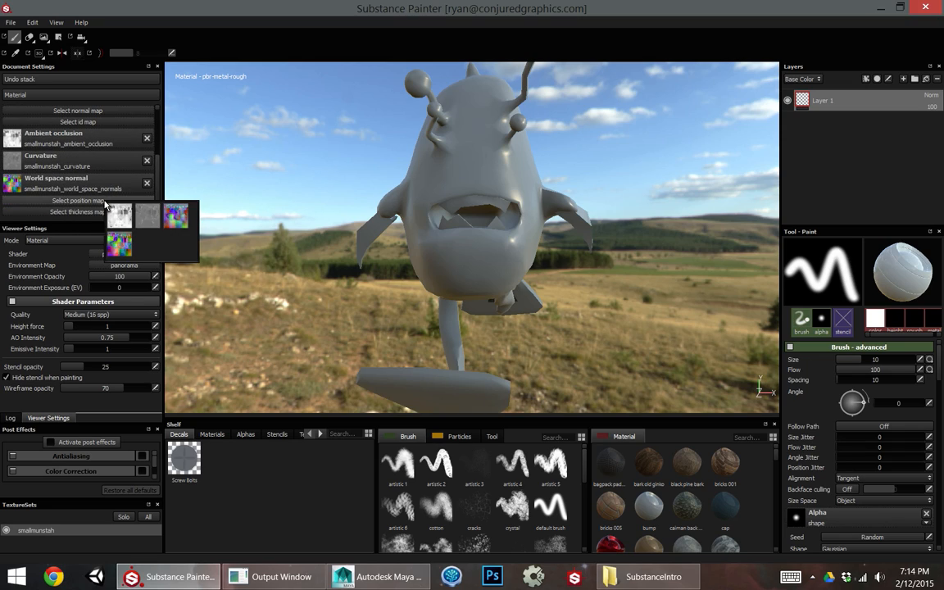
left_click(181, 220)
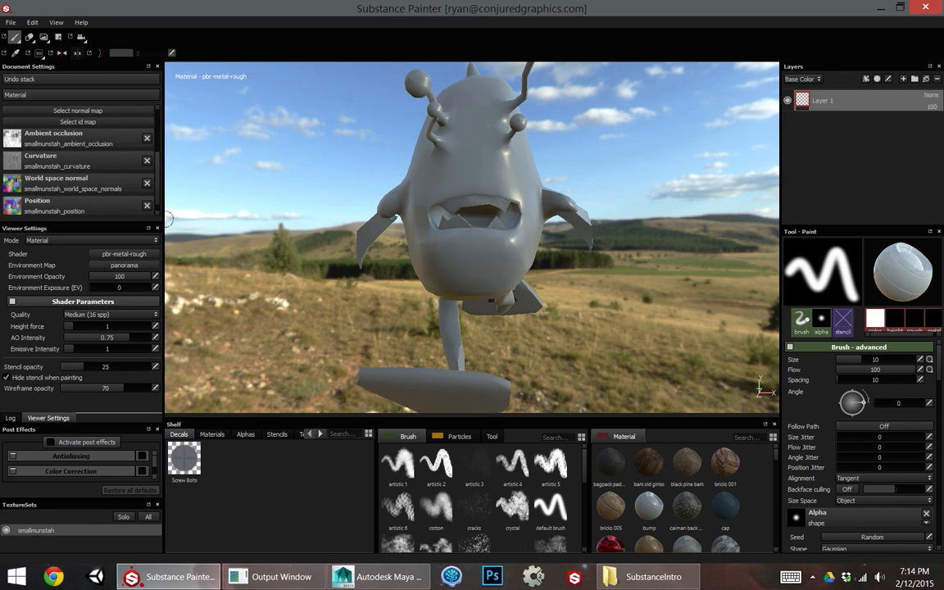
mouse_move(169, 224)
left_mouse_down("alt")
mouse_move(360, 234)
mouse_move(249, 268)
mouse_move(409, 246)
mouse_move(214, 261)
mouse_move(478, 252)
mouse_move(435, 266)
mouse_move(500, 275)
mouse_move(472, 260)
mouse_move(459, 270)
mouse_move(508, 291)
mouse_move(480, 268)
mouse_move(385, 303)
mouse_move(611, 305)
mouse_move(211, 289)
mouse_move(431, 290)
mouse_move(410, 299)
mouse_move(500, 279)
mouse_move(459, 340)
mouse_move(459, 246)
mouse_move(545, 228)
left_mouse_up("alt")
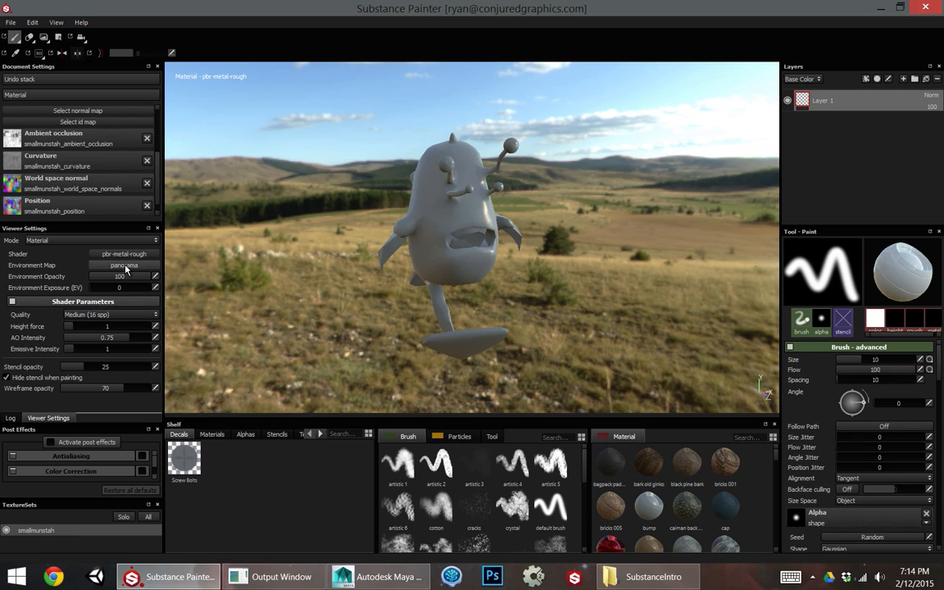
Set the environment map to bus_garage and fade Environment Opacity to 0 for a black background.
left_click(121, 266)
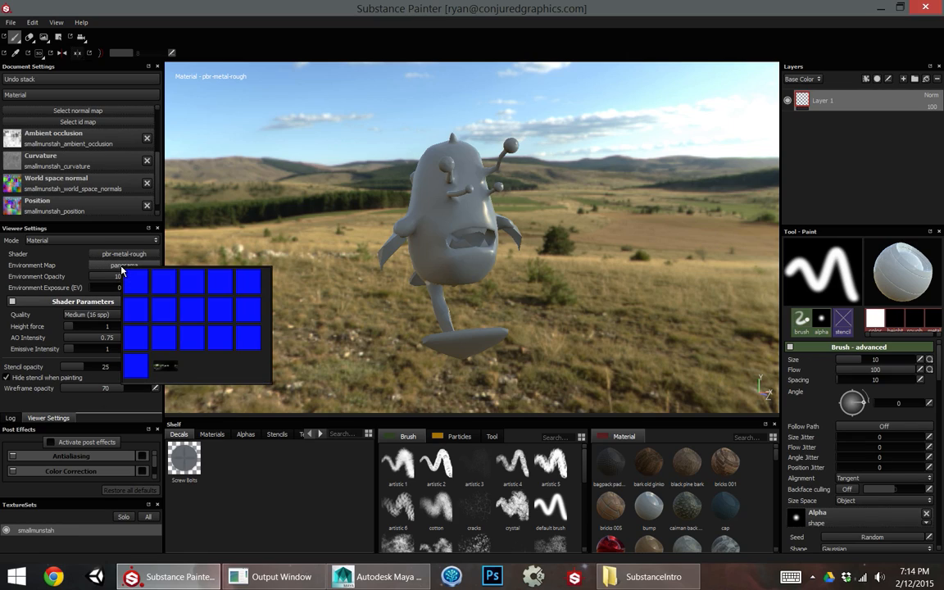
left_click(193, 288)
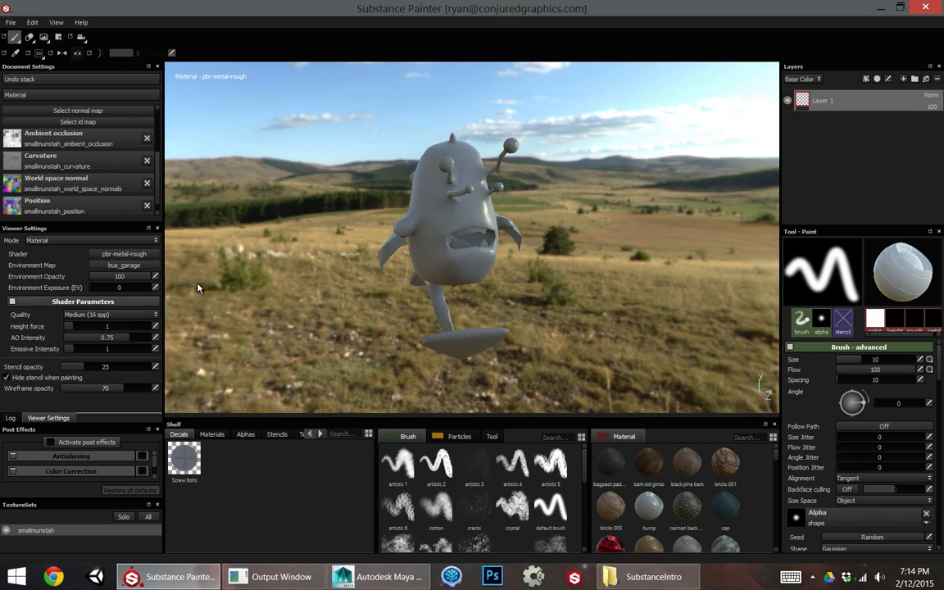
mouse_move(177, 254)
right_mouse_down("shift")
mouse_move(433, 294)
mouse_move(574, 295)
right_mouse_up("shift")
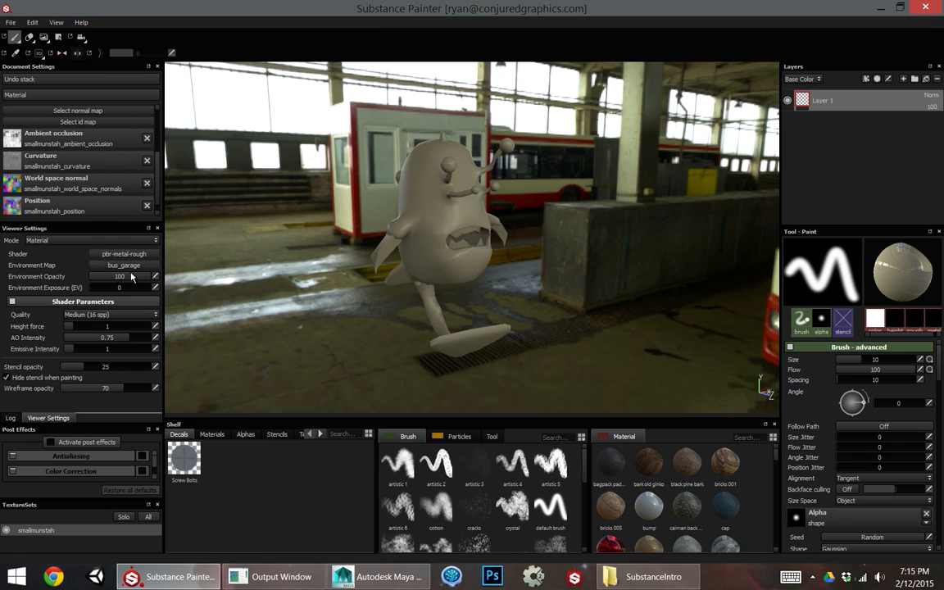
left_click_drag(129, 276, 73, 278)
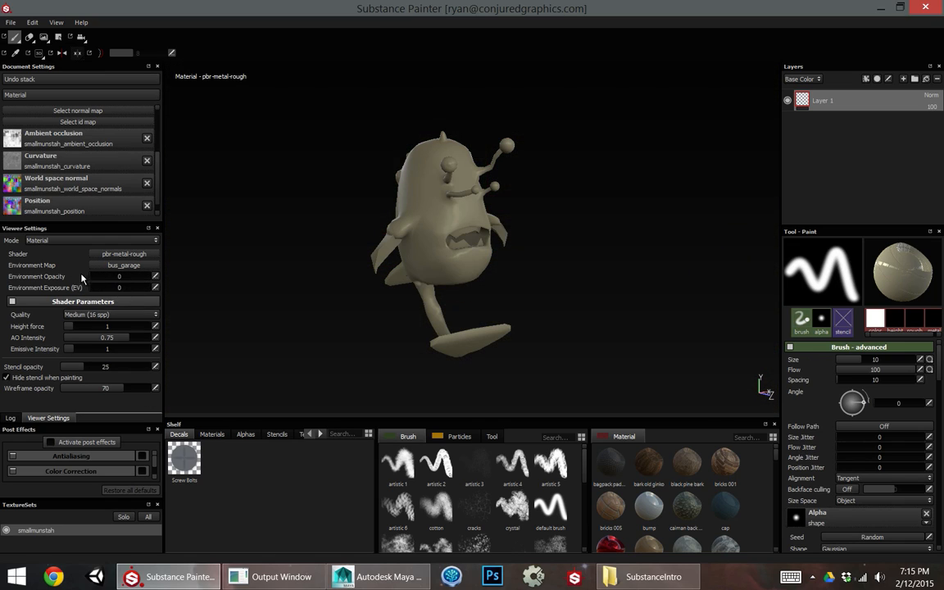
mouse_move(546, 273)
left_mouse_down("alt")
mouse_move(501, 286)
mouse_move(402, 258)
left_mouse_up("alt")
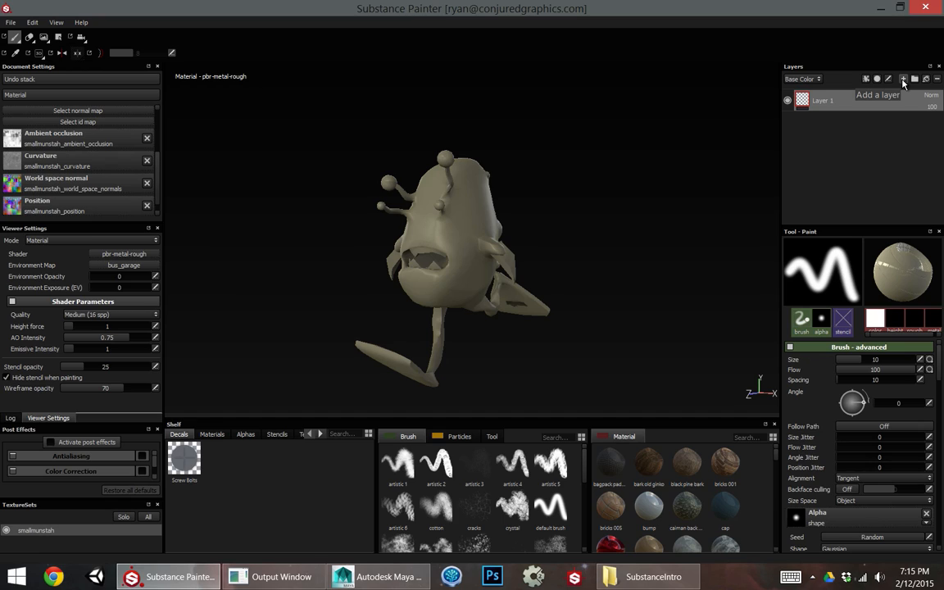
Add a paint layer, try a default-brush stroke on the head, undo it, and add a fill layer.
left_click(904, 79)
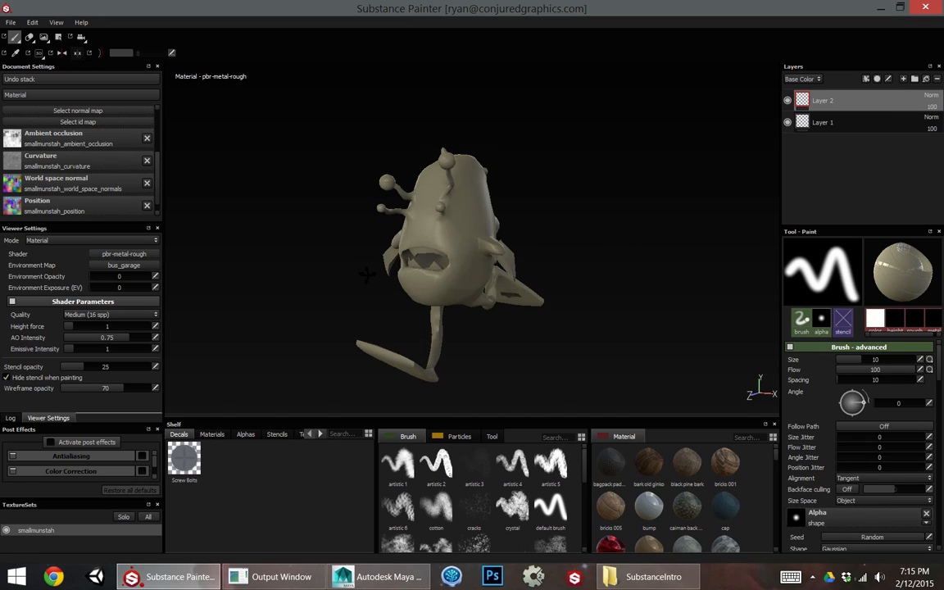
left_click_drag(459, 271, 541, 336, "alt")
left_click(550, 515)
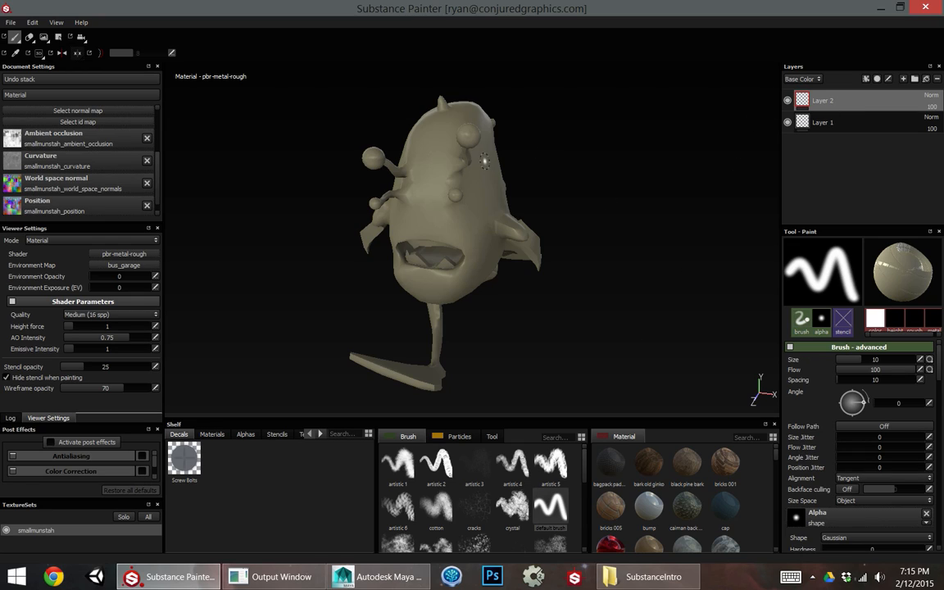
mouse_move(483, 162)
left_mouse_down()
mouse_move(410, 189)
mouse_move(369, 221)
mouse_move(427, 246)
mouse_move(476, 168)
mouse_move(353, 230)
mouse_move(393, 214)
left_mouse_up()
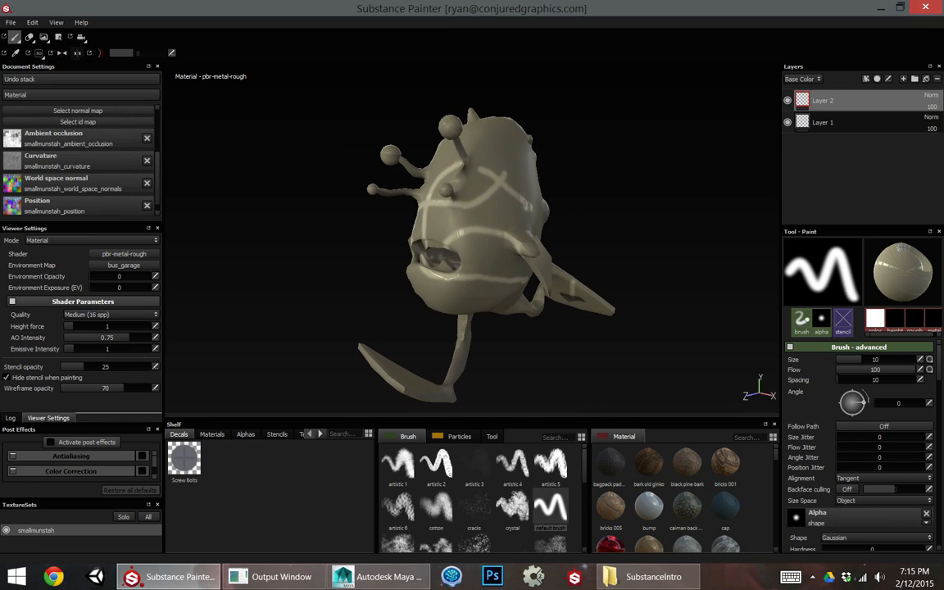
key("ctrl+z")
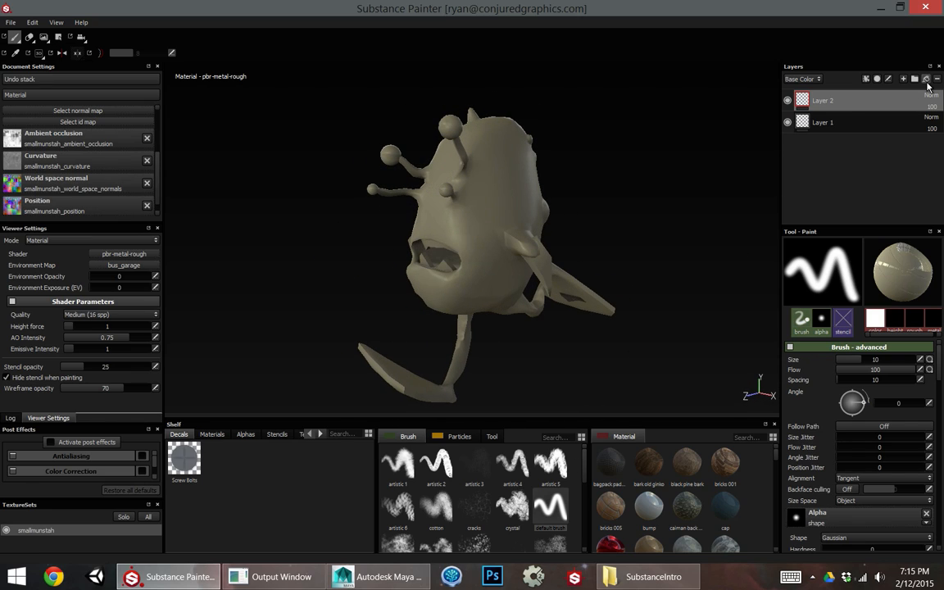
left_click(927, 79)
Give the fill layer a saturated red base color, Roughness 0 and raised Metallic.
mouse_move(664, 223)
left_mouse_down("alt")
mouse_move(606, 262)
mouse_move(656, 205)
mouse_move(777, 137)
left_mouse_up("alt")
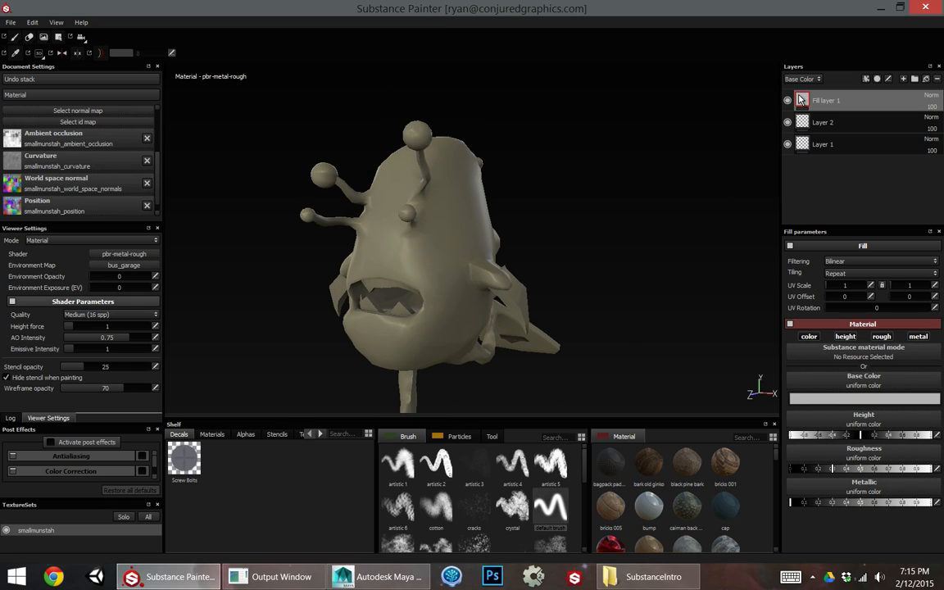
left_click(864, 399)
left_click(795, 392)
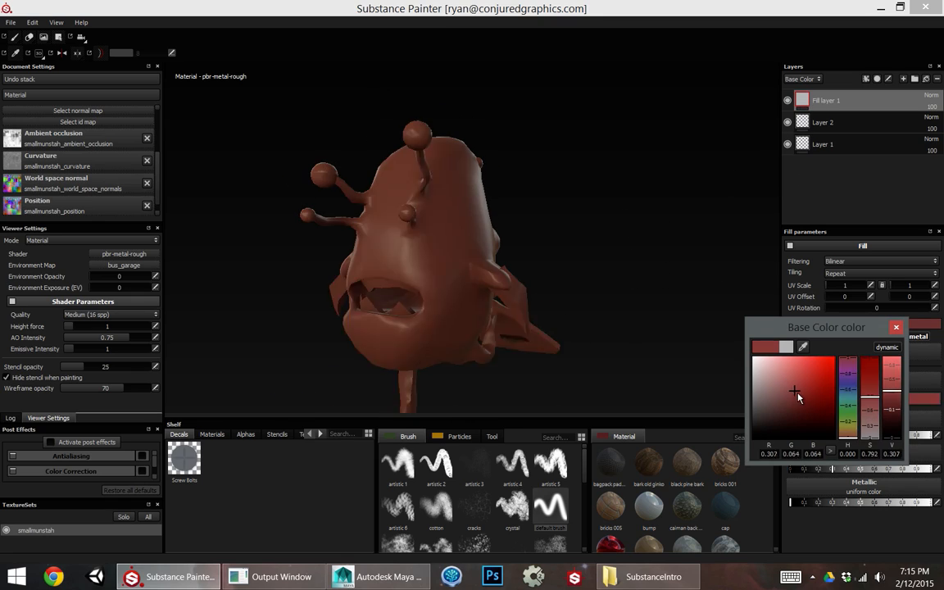
left_click_drag(799, 396, 830, 377)
left_click(896, 327)
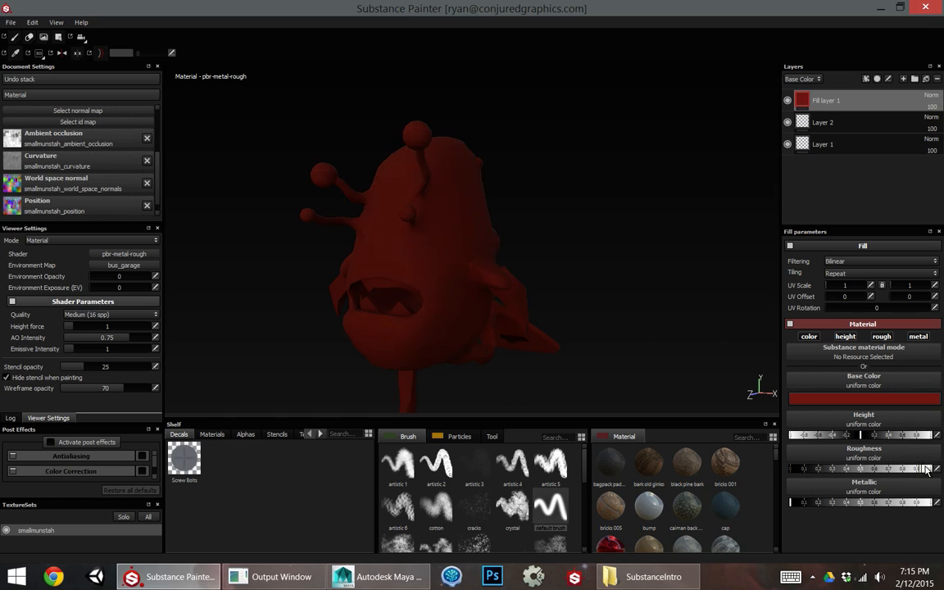
left_click_drag(861, 468, 791, 469)
left_click_drag(858, 503, 873, 502)
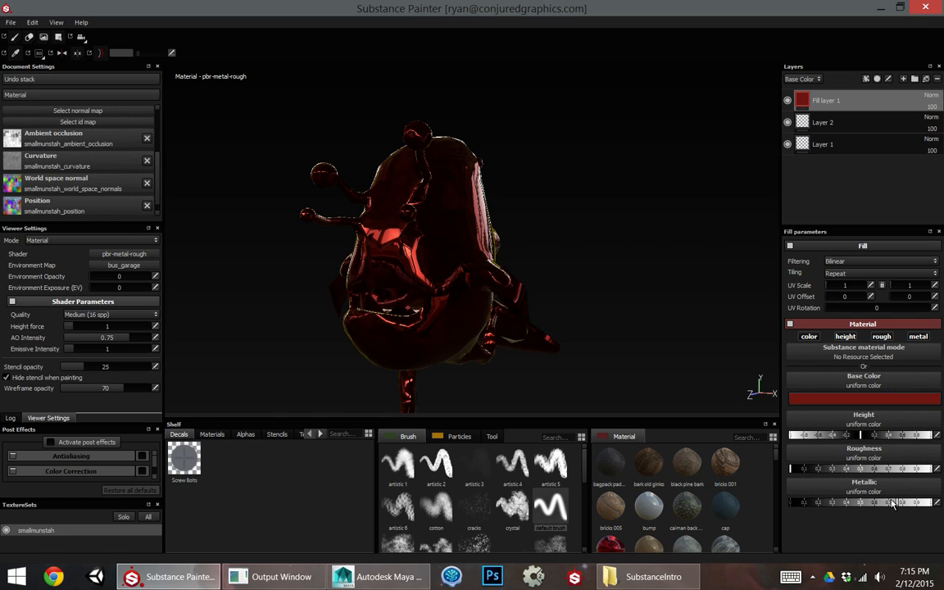
Turn the monster to face forward and select Fill layer 1 for masking.
left_click_drag(552, 349, 513, 204, "alt")
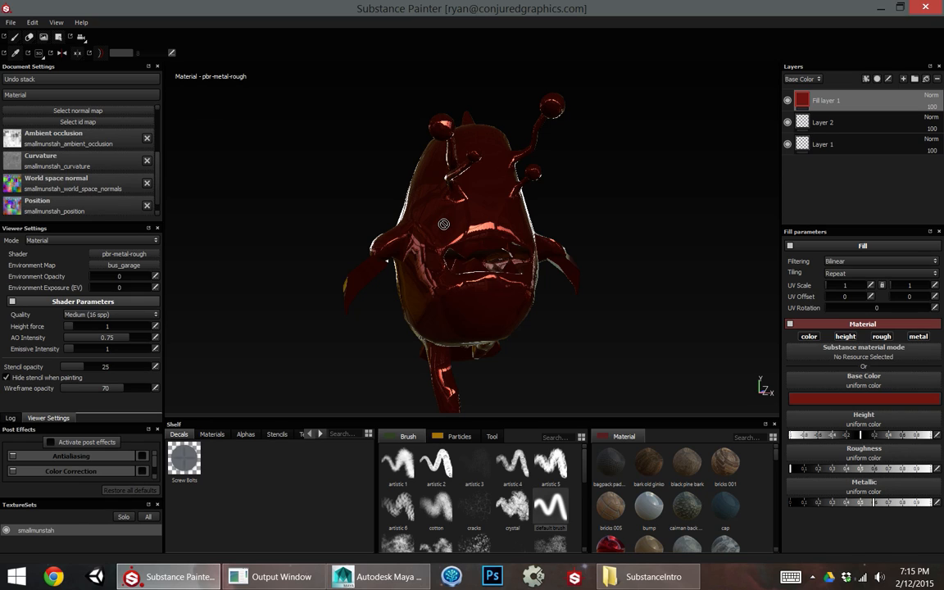
mouse_move(488, 207)
left_mouse_down("alt")
mouse_move(543, 191)
mouse_move(447, 233)
mouse_move(697, 180)
left_mouse_up("alt")
left_click(824, 122)
left_click(826, 100)
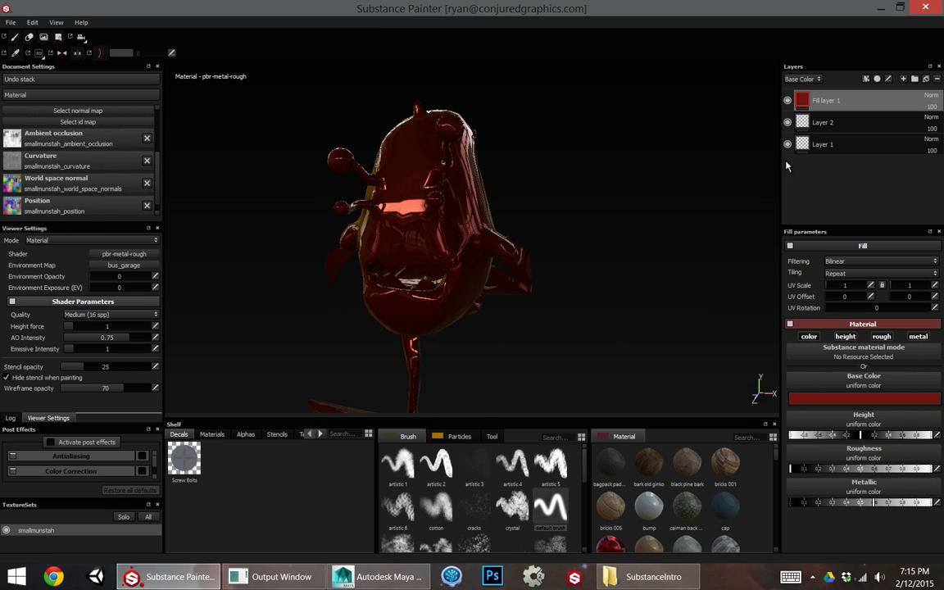
right_click(825, 103)
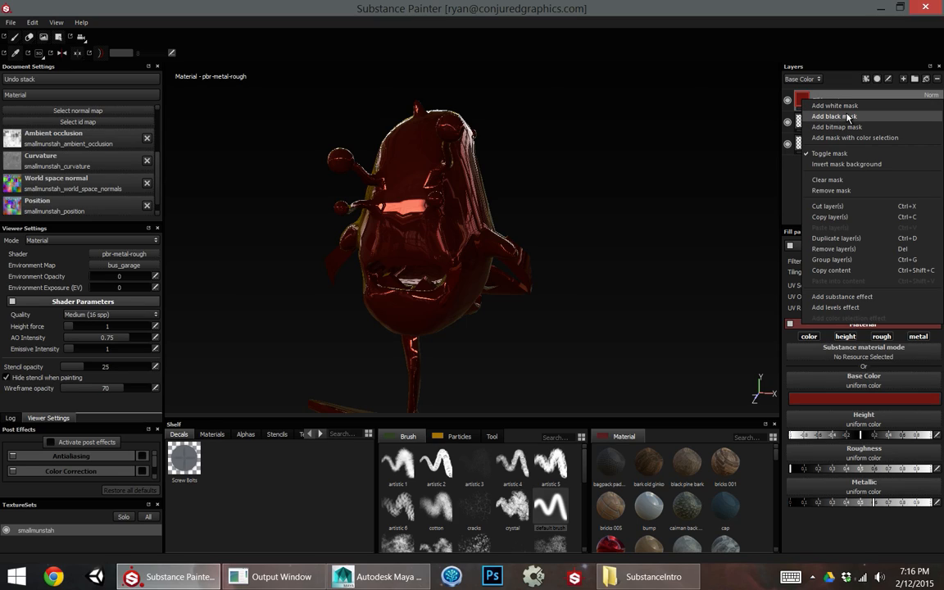
Add a black mask to Fill layer 1 and set the brush Grayscale to 1.
left_click(849, 117)
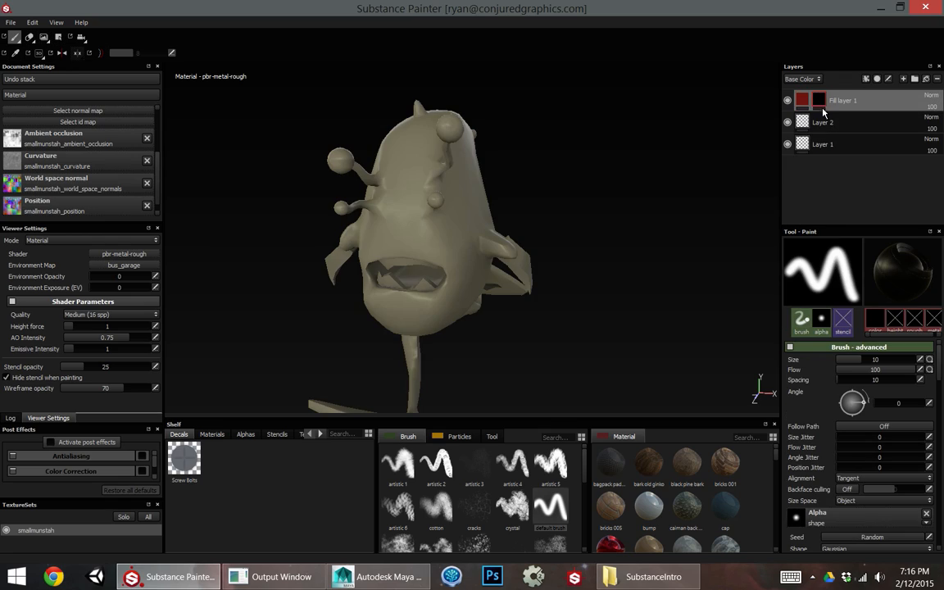
left_click_drag(394, 263, 489, 264, "alt")
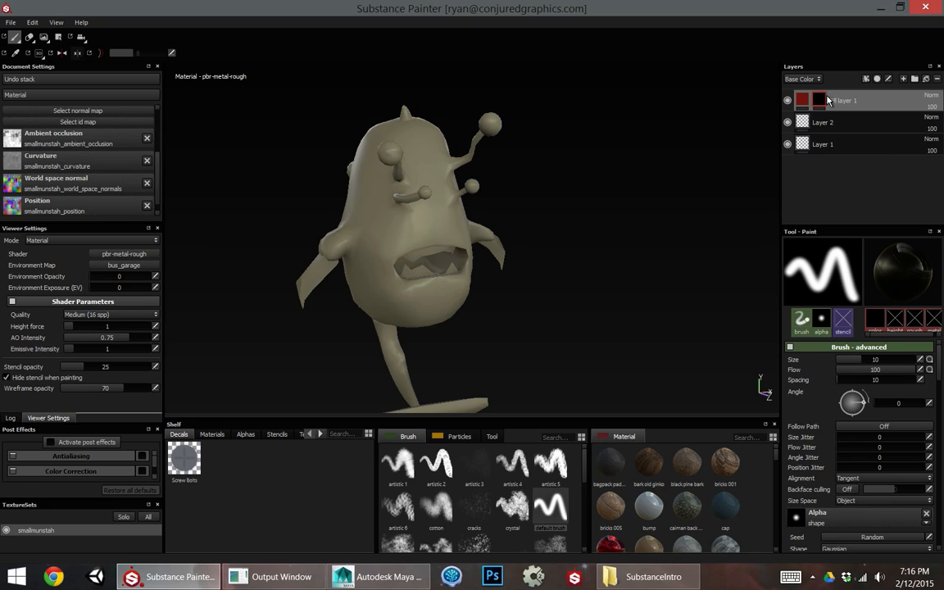
scroll(859, 450, "down", 3)
scroll(859, 491, "down", 3)
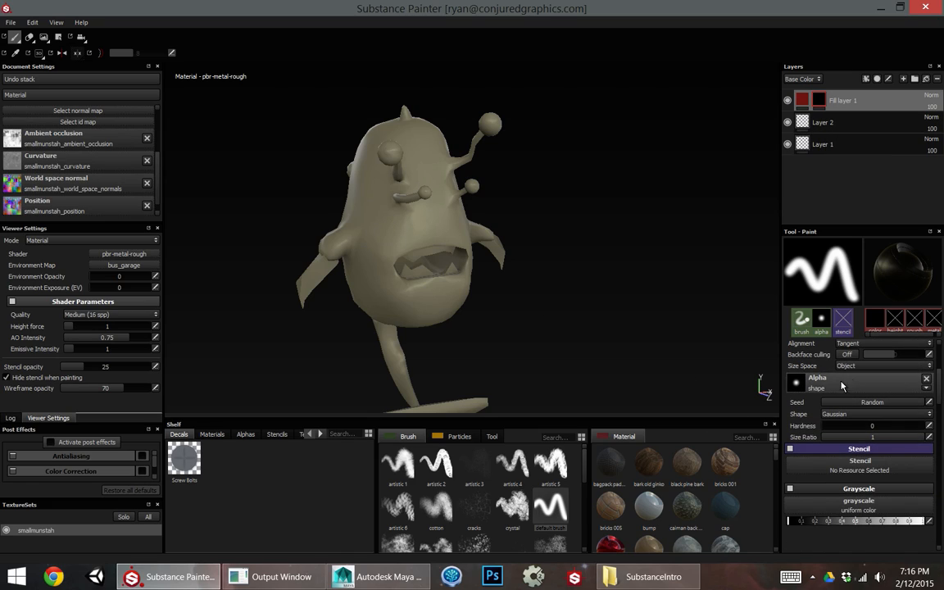
left_click_drag(797, 522, 929, 522)
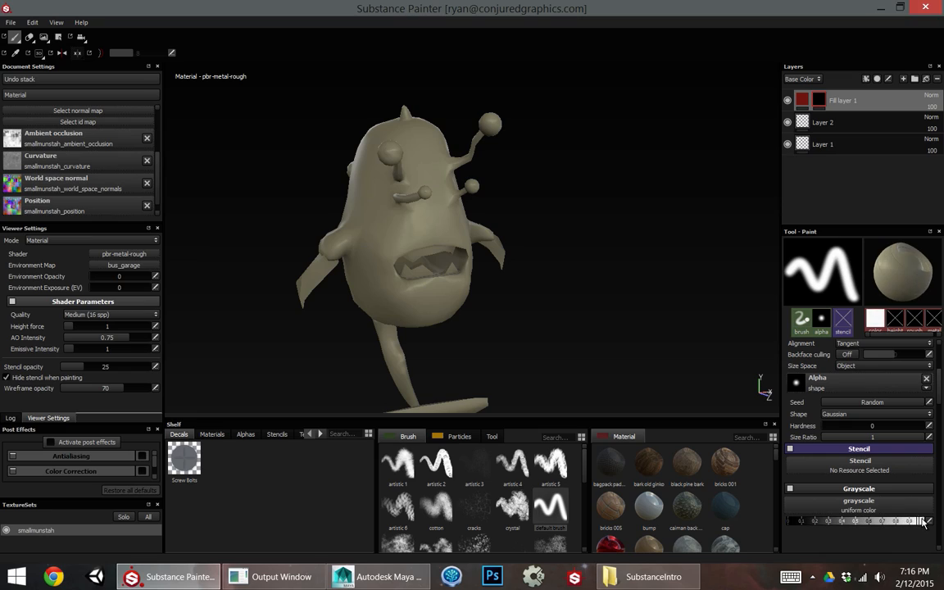
Reveal red on the face near the mouth as a test, then undo the stroke.
mouse_move(353, 203)
left_mouse_down()
mouse_move(394, 221)
mouse_move(369, 193)
mouse_move(422, 212)
left_mouse_up()
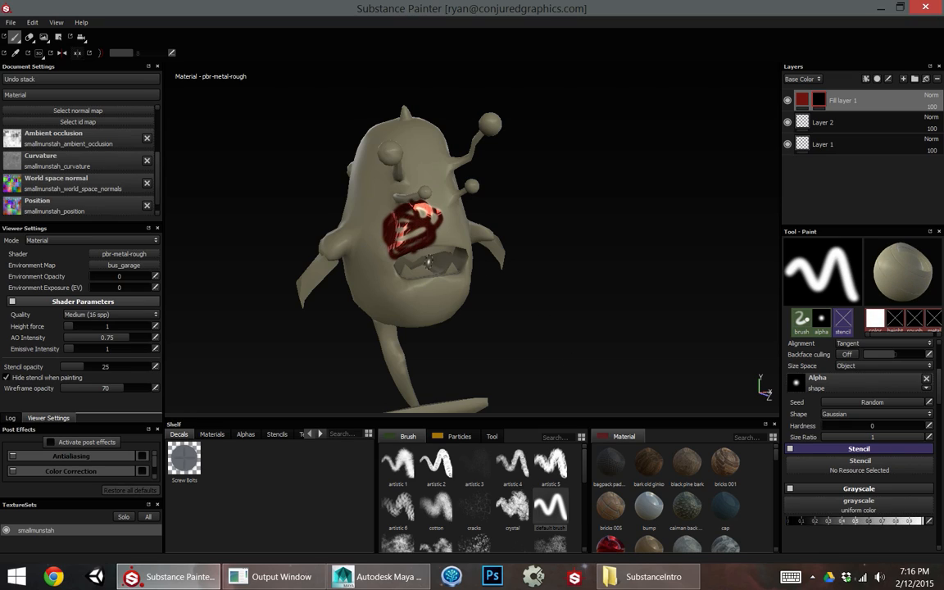
scroll(336, 232, "up", 3)
middle_click_drag(336, 232, 393, 205, "alt")
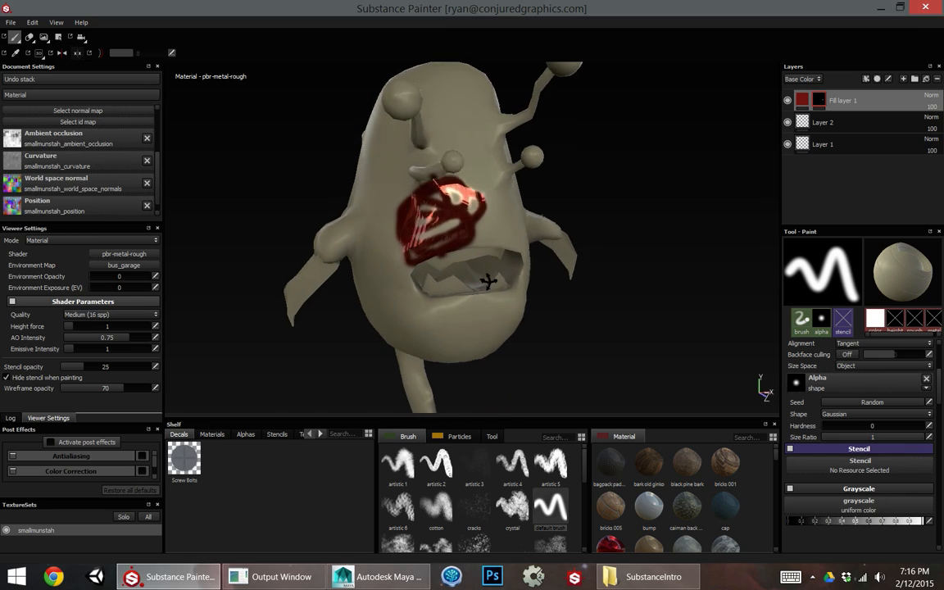
key("ctrl+z")
mouse_move(406, 201)
left_mouse_down("alt")
mouse_move(385, 237)
mouse_move(361, 197)
left_mouse_up("alt")
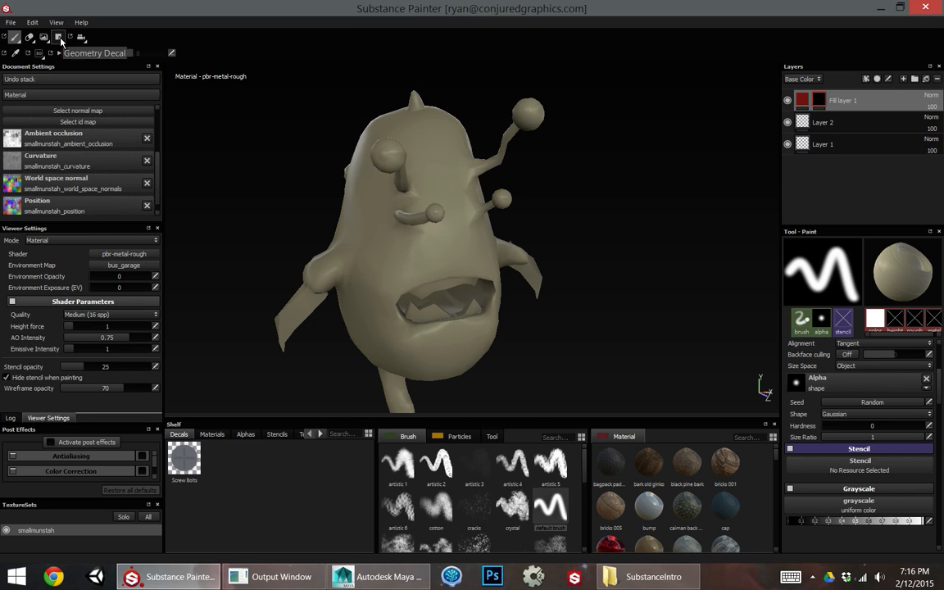
Switch to polygon fill in triangle mode with the selection colour set to white.
left_click(60, 39)
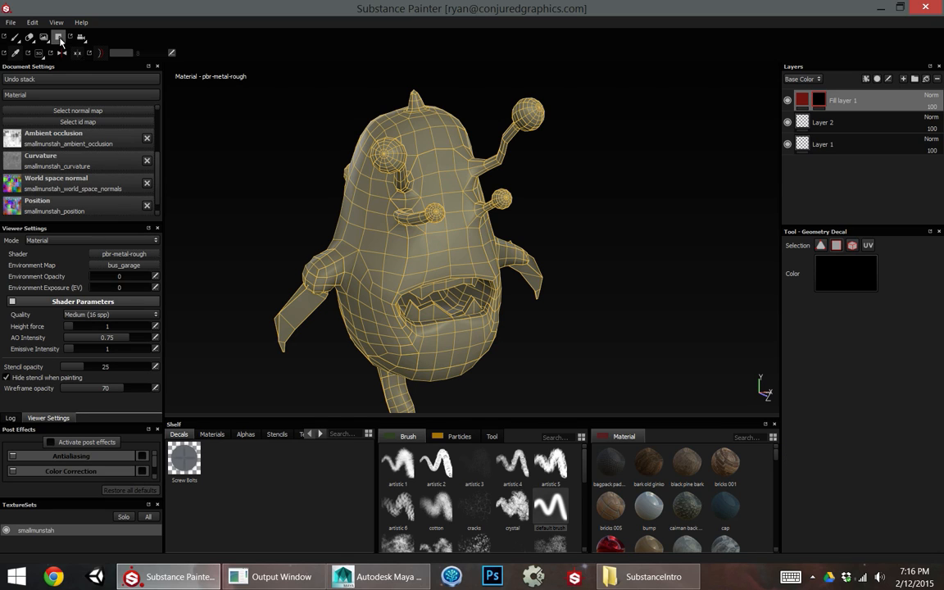
left_click_drag(381, 268, 463, 233, "alt")
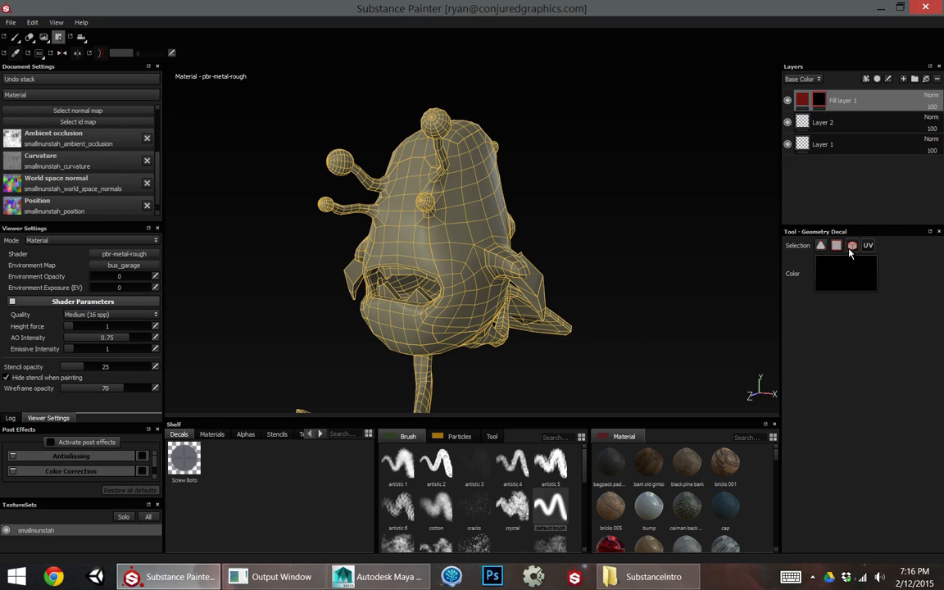
left_click(820, 245)
left_click(848, 275)
left_click_drag(799, 285, 737, 238)
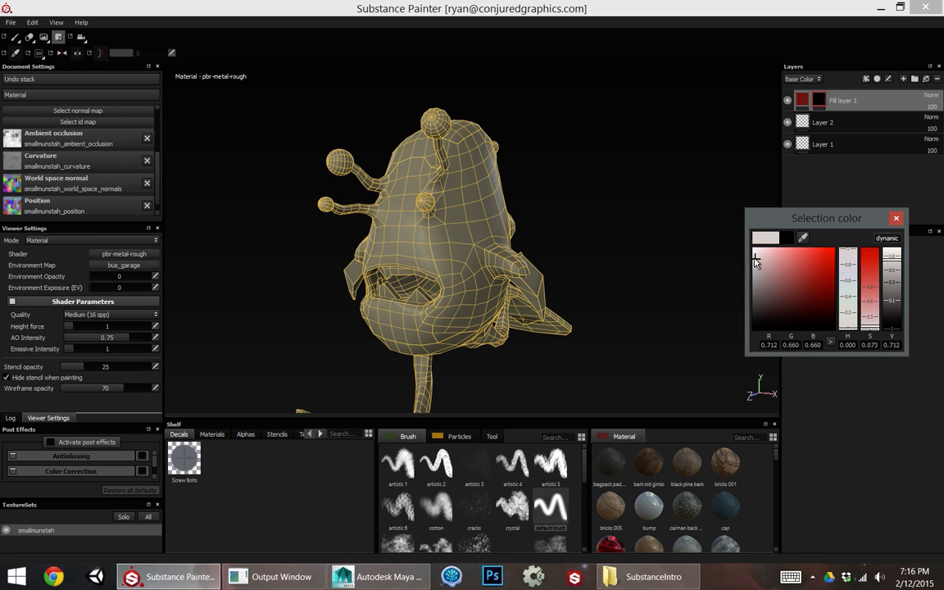
left_click(898, 217)
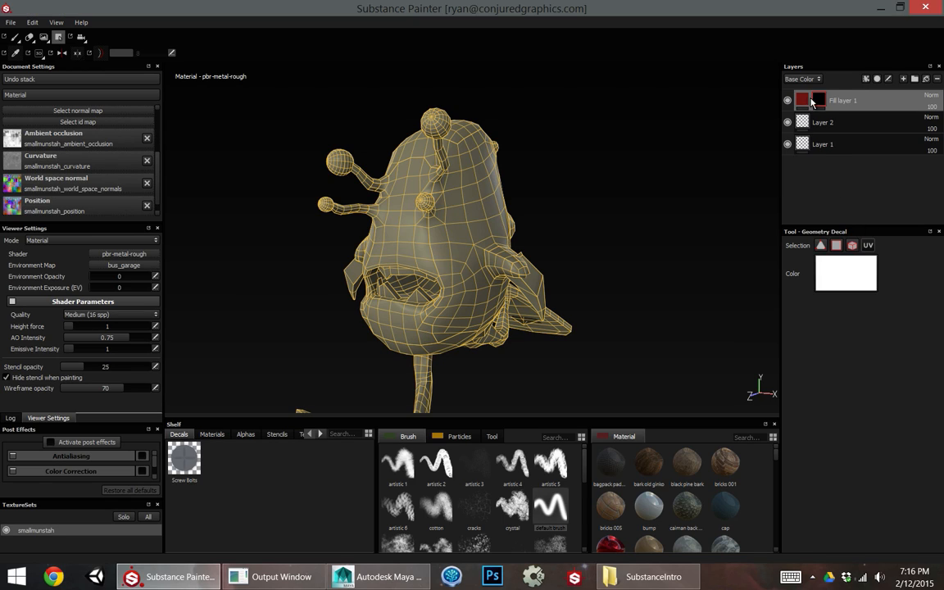
Paint the monster's body, legs and foot faces into the fill layer's mask, leaving antenna tips and fins out.
left_click_drag(611, 184, 391, 252, "alt")
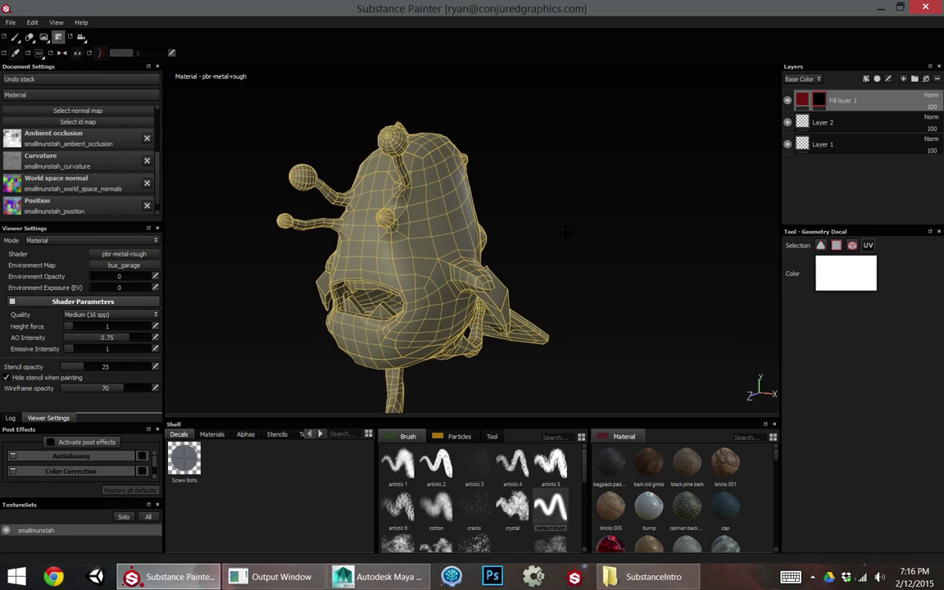
left_click(395, 236)
left_click_drag(574, 246, 416, 229, "alt")
left_click(382, 189)
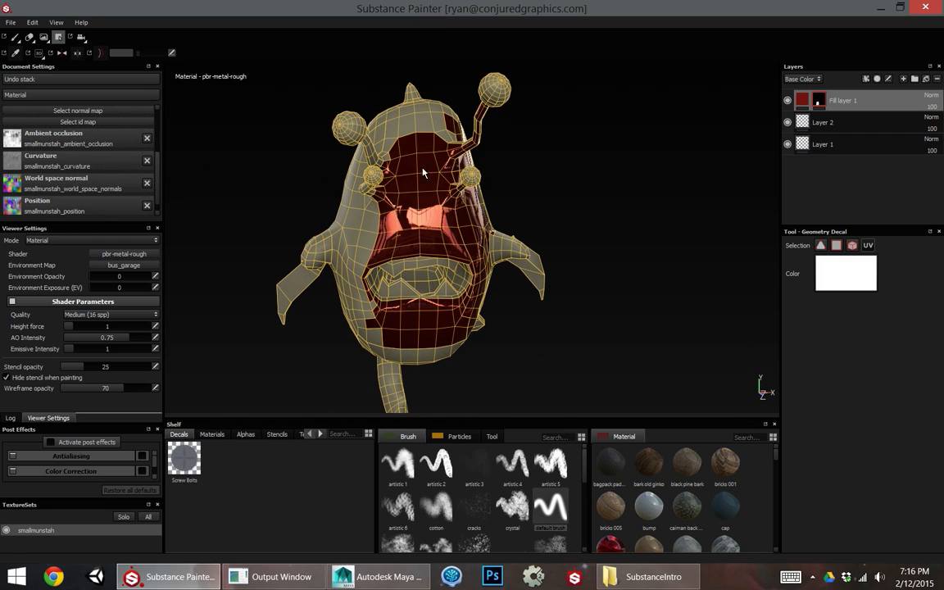
left_click_drag(424, 172, 445, 150, "alt")
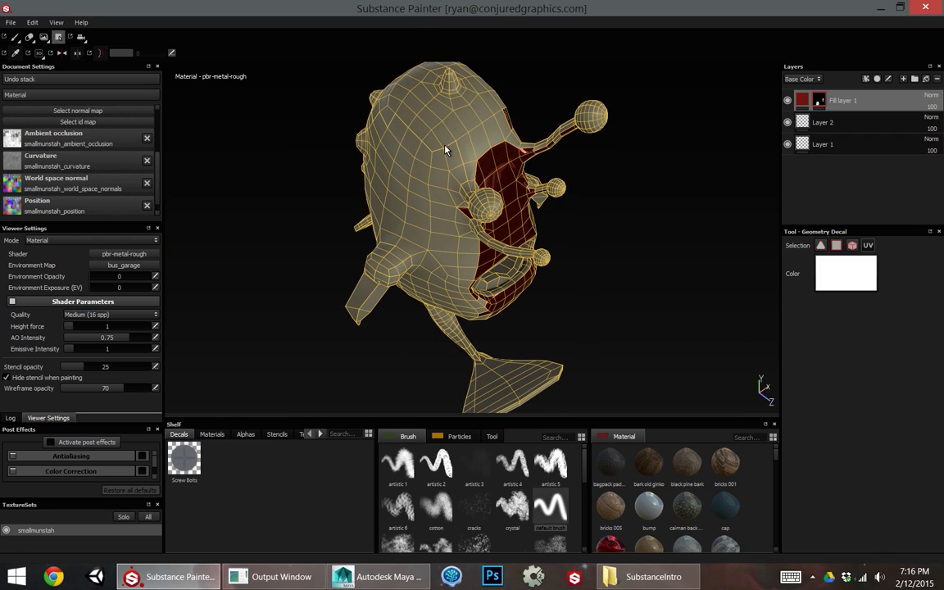
left_click(446, 150)
mouse_move(341, 252)
left_mouse_down("alt")
mouse_move(491, 205)
mouse_move(484, 232)
mouse_move(459, 213)
left_mouse_up("alt")
mouse_move(476, 257)
left_mouse_down("alt")
mouse_move(491, 303)
mouse_move(549, 258)
left_mouse_up("alt")
mouse_move(508, 229)
left_mouse_down("alt")
mouse_move(459, 205)
mouse_move(428, 172)
left_mouse_up("alt")
mouse_move(521, 291)
left_mouse_down("alt")
mouse_move(674, 257)
mouse_move(631, 302)
mouse_move(697, 246)
left_mouse_up("alt")
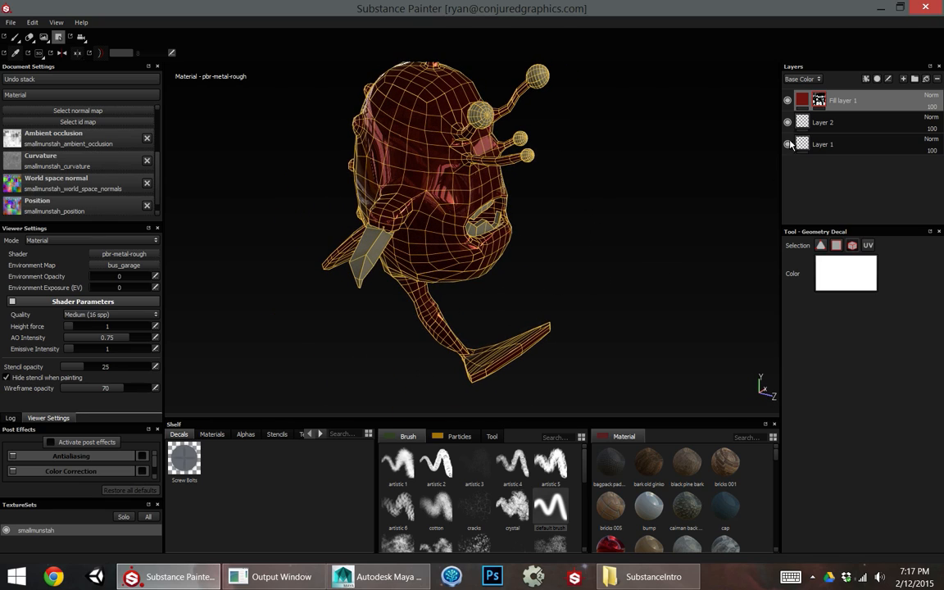
type("Skin")
Confirm the fill layer's new name Skin and select it for editing.
key("Return")
left_click(836, 107)
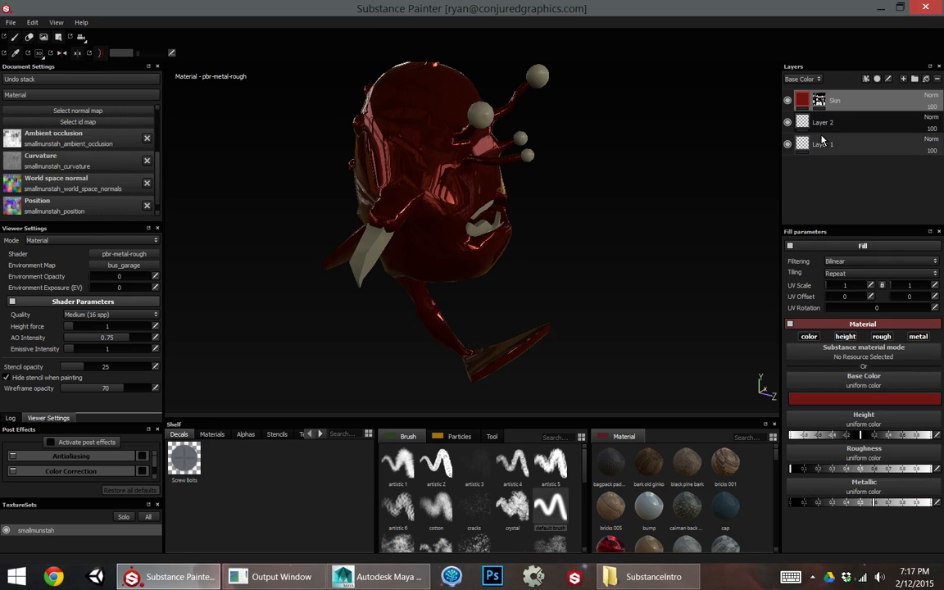
mouse_move(508, 106)
left_mouse_down("alt")
mouse_move(434, 278)
mouse_move(492, 205)
left_mouse_up("alt")
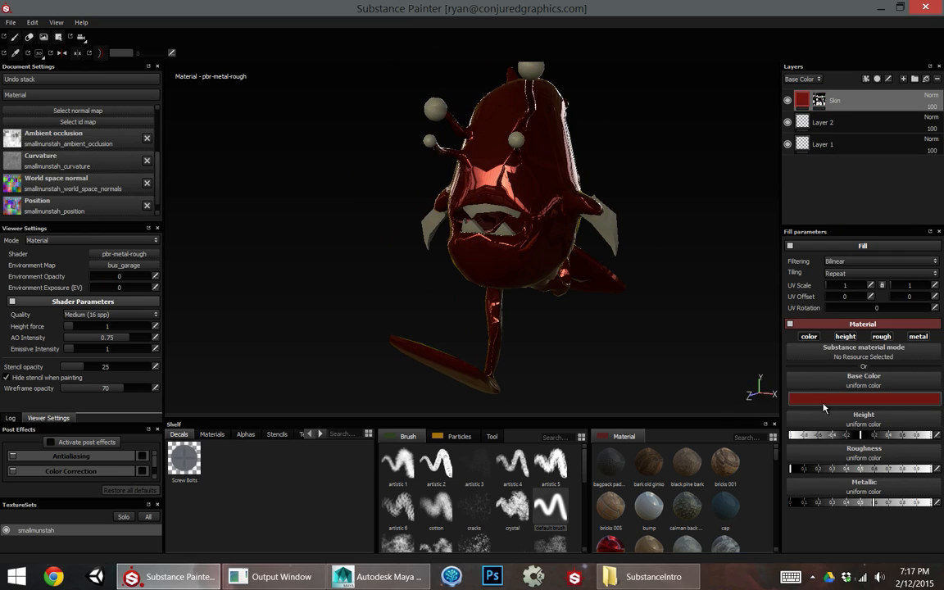
Shift Skin's base colour from red to green, then apply the Caiman back scales material.
left_click(864, 398)
left_click_drag(744, 368, 760, 396)
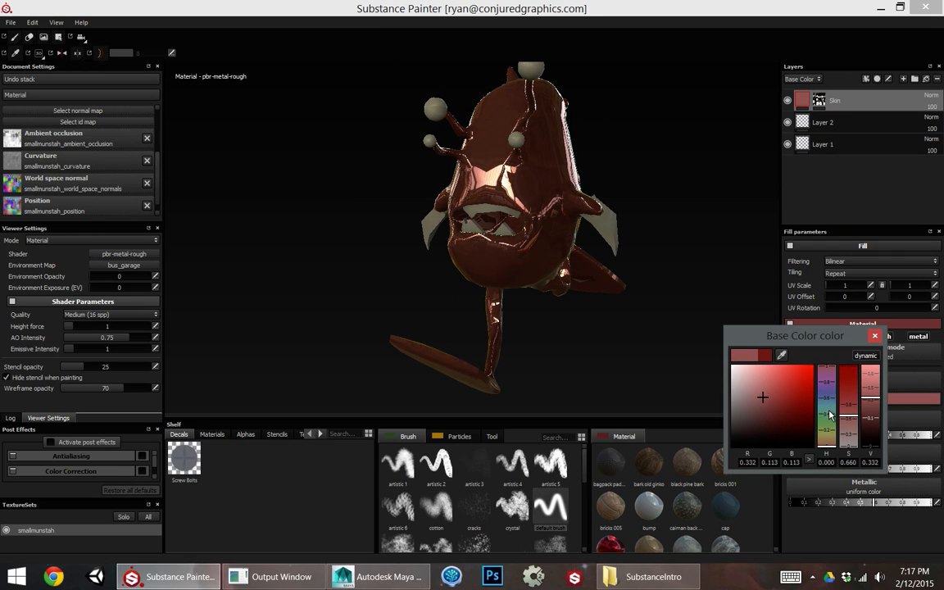
mouse_move(828, 410)
left_mouse_down()
mouse_move(828, 391)
mouse_move(827, 406)
left_mouse_up()
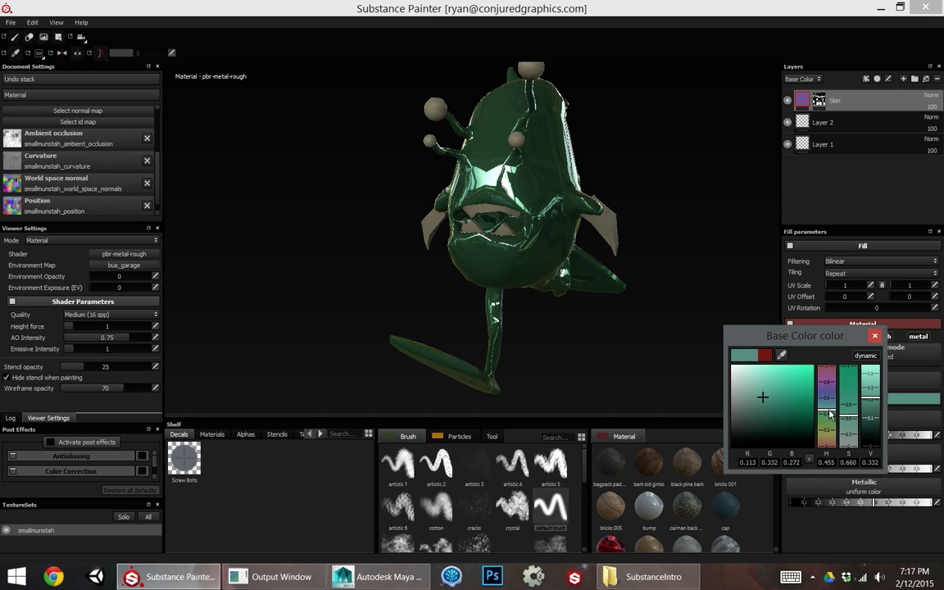
left_click(875, 336)
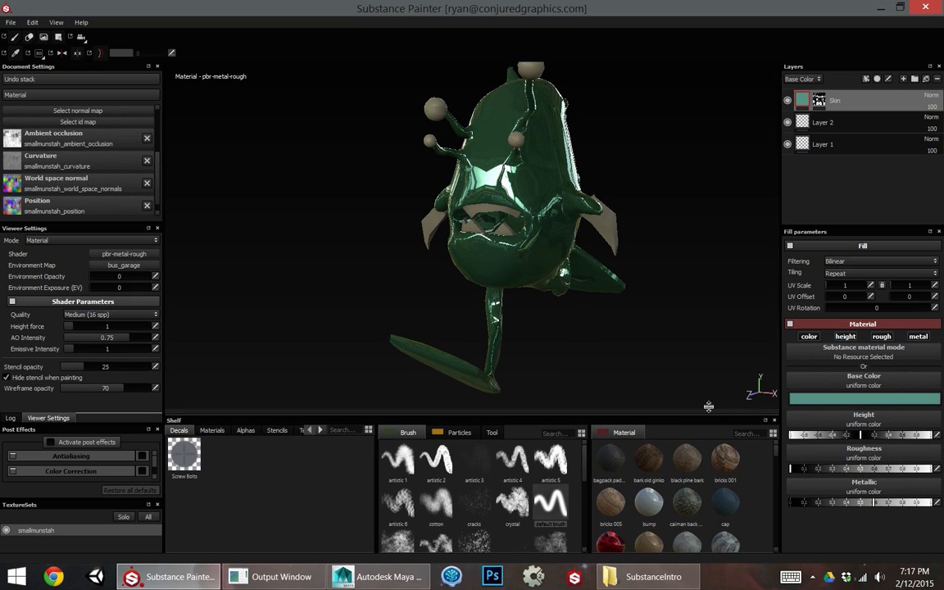
left_click_drag(707, 424, 711, 328)
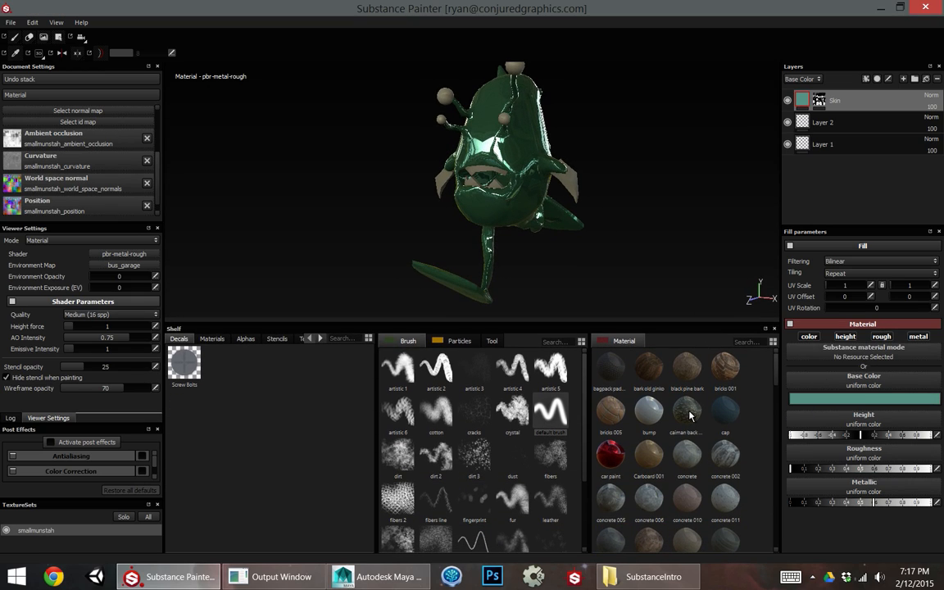
left_click(688, 415)
Try metal and fabric materials on Skin and settle on the Fake croc material.
left_click_drag(647, 329, 647, 405)
scroll(650, 494, "down", 5)
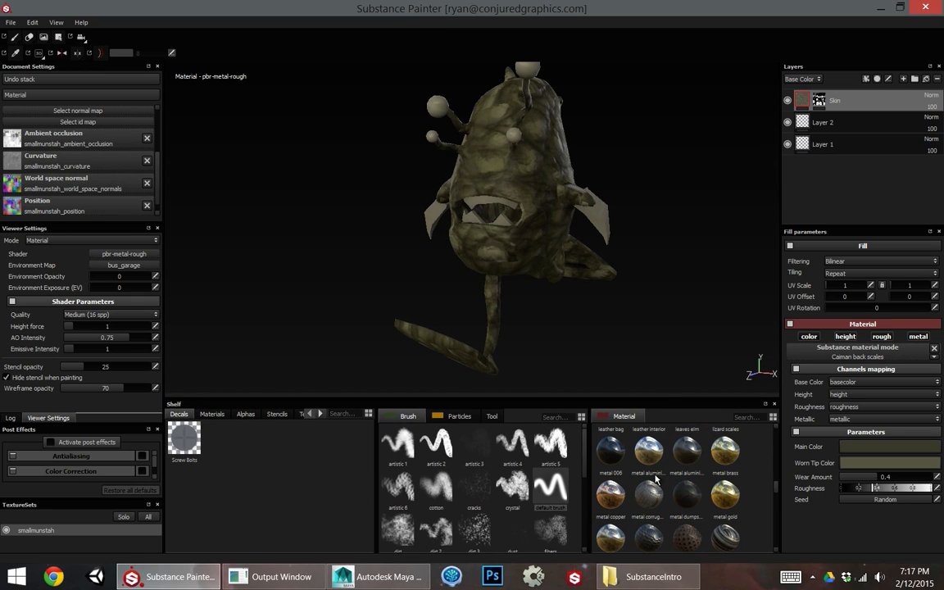
left_click(688, 450)
scroll(648, 475, "up", 3)
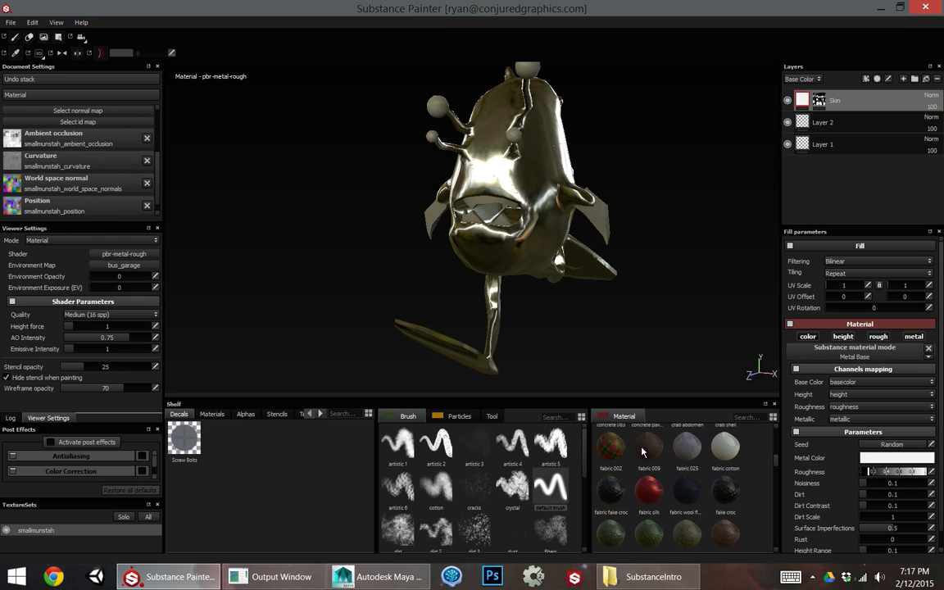
left_click(610, 449)
left_click(611, 493)
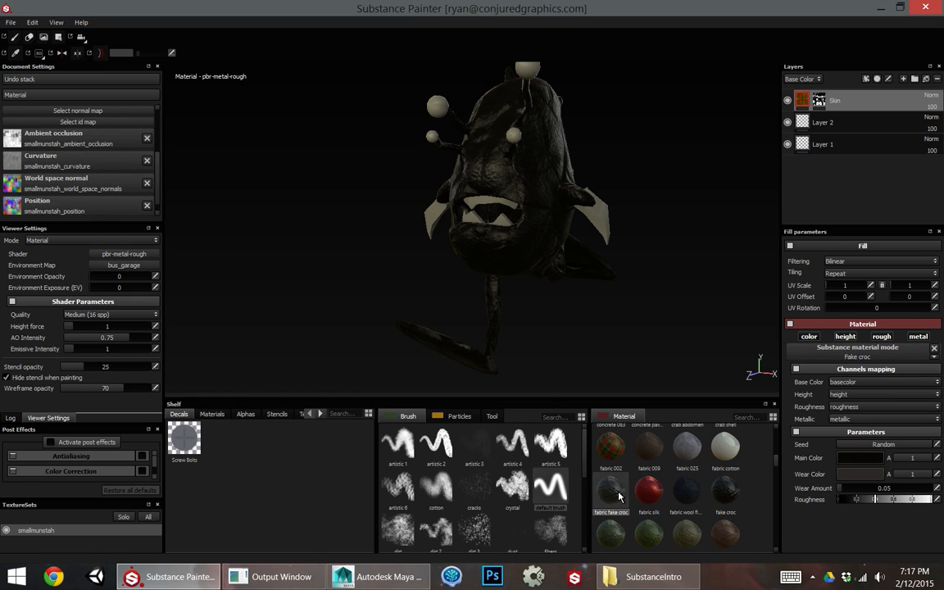
scroll(630, 474, "up", 2)
mouse_move(524, 238)
left_mouse_down("alt")
mouse_move(615, 281)
mouse_move(607, 279)
left_mouse_up("alt")
Keep Fake croc's light wear colour and set its main colour to brown.
left_click(860, 474)
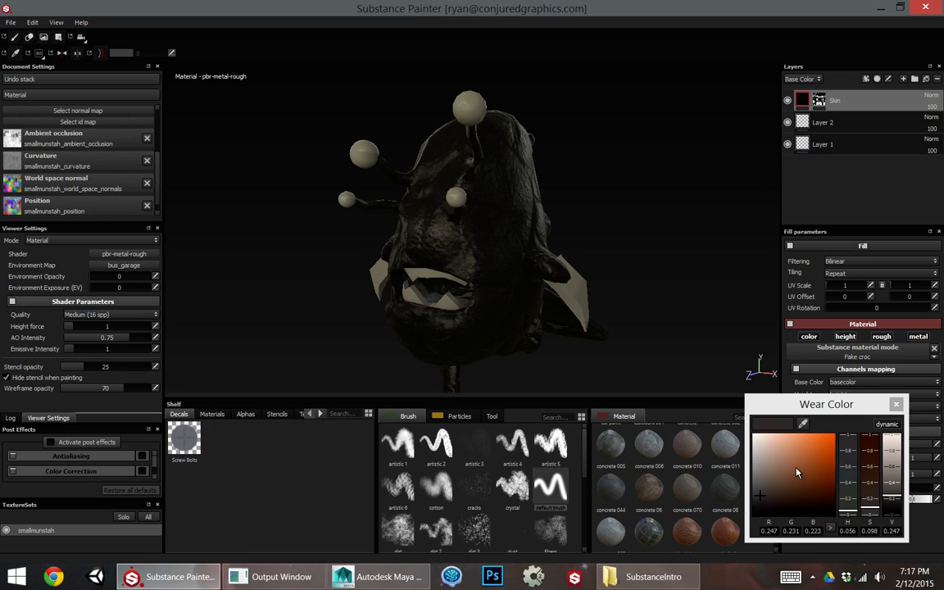
left_click(896, 404)
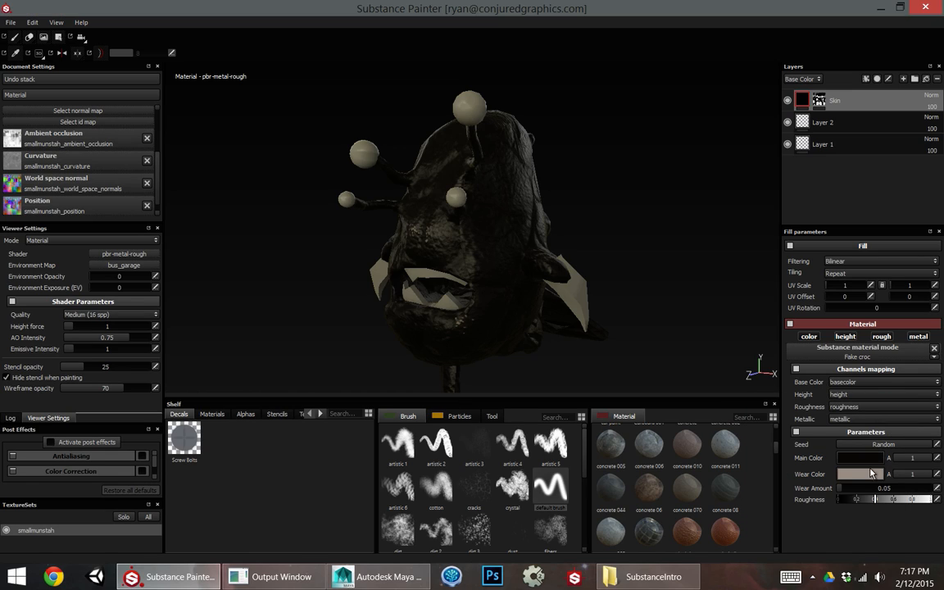
left_click(861, 457)
left_click(777, 478)
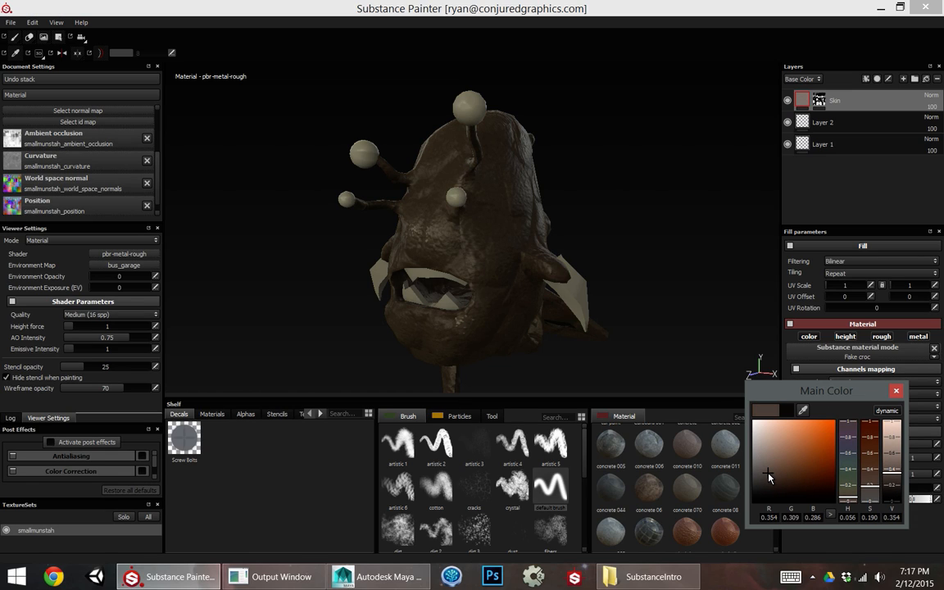
left_click(835, 161)
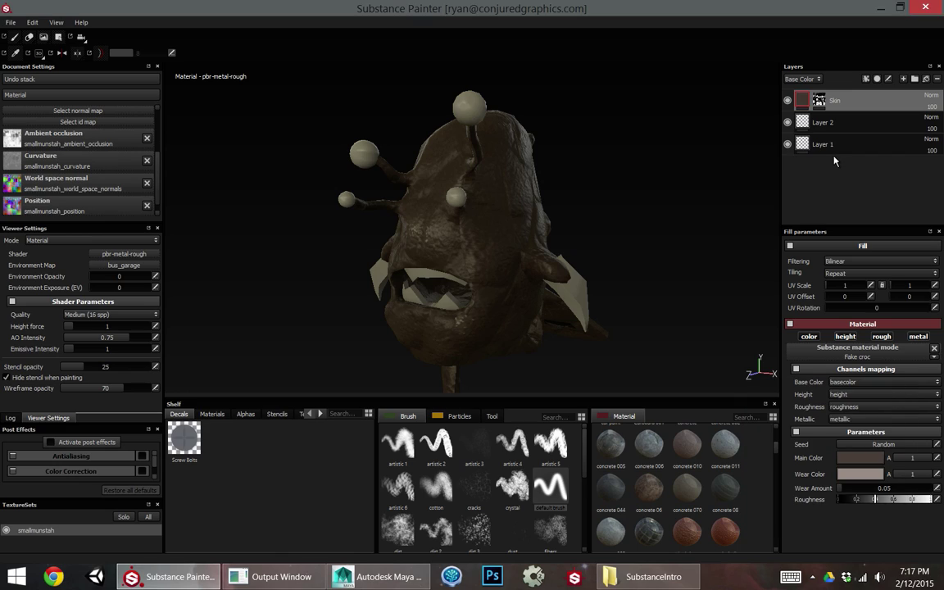
left_click(883, 122)
Add a new fill layer above Layer 2 with a pure white base colour.
left_click(928, 80)
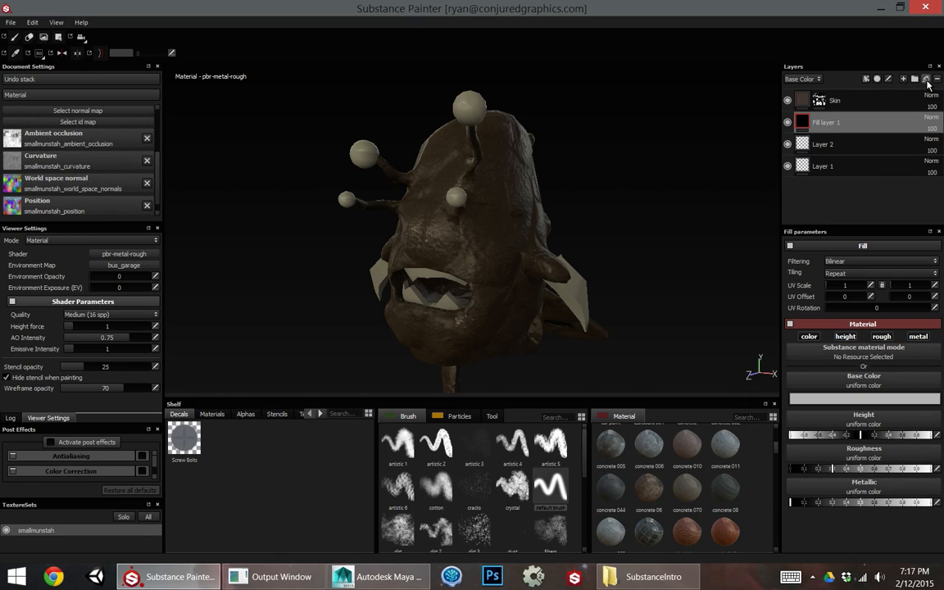
left_click(861, 378)
left_click(814, 380)
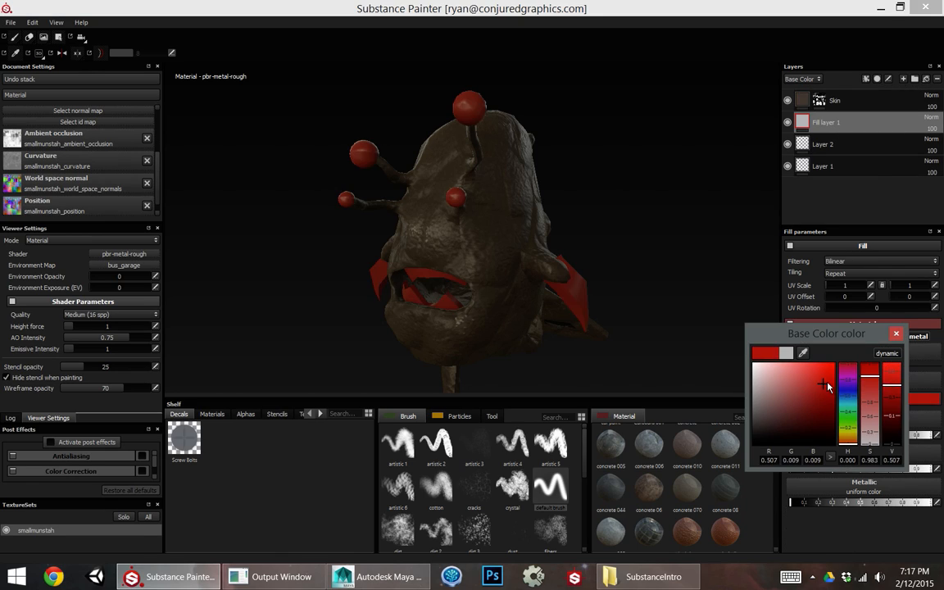
left_click_drag(814, 380, 754, 363)
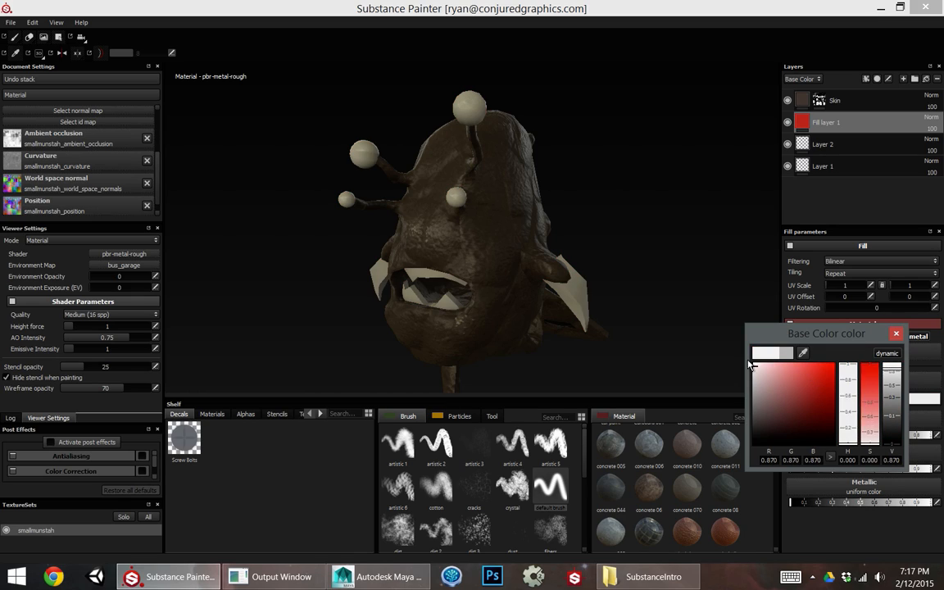
left_click(896, 333)
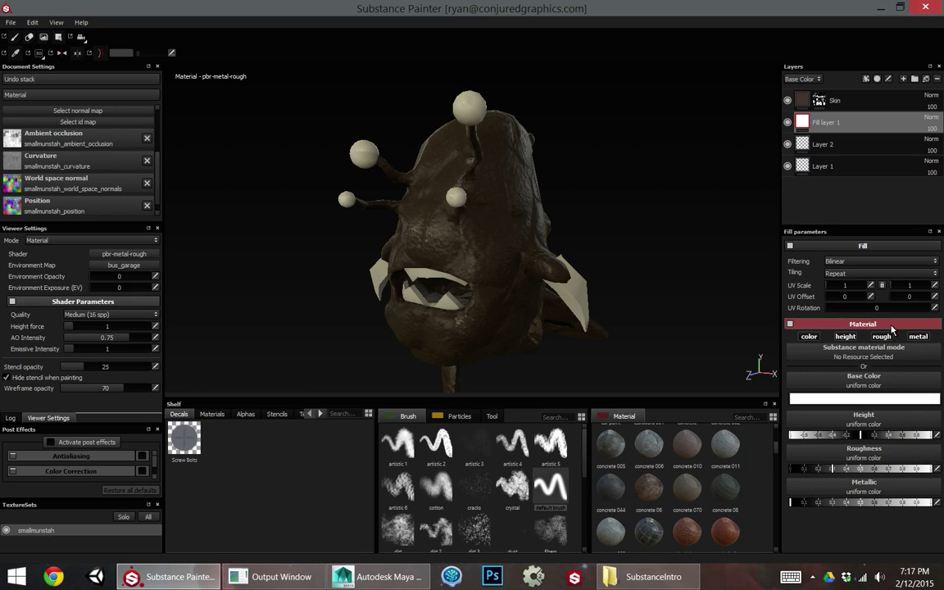
Rename the layer 'Teeth and other things' and delete the old empty Layer 2 and Layer 1.
double_click(826, 123)
type("Teeth")
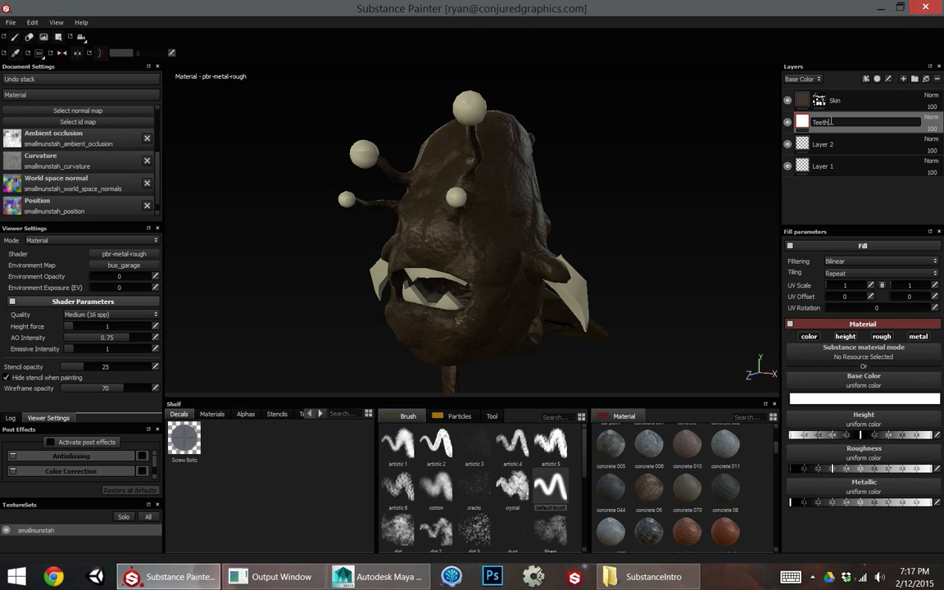
type("ings")
key("Return")
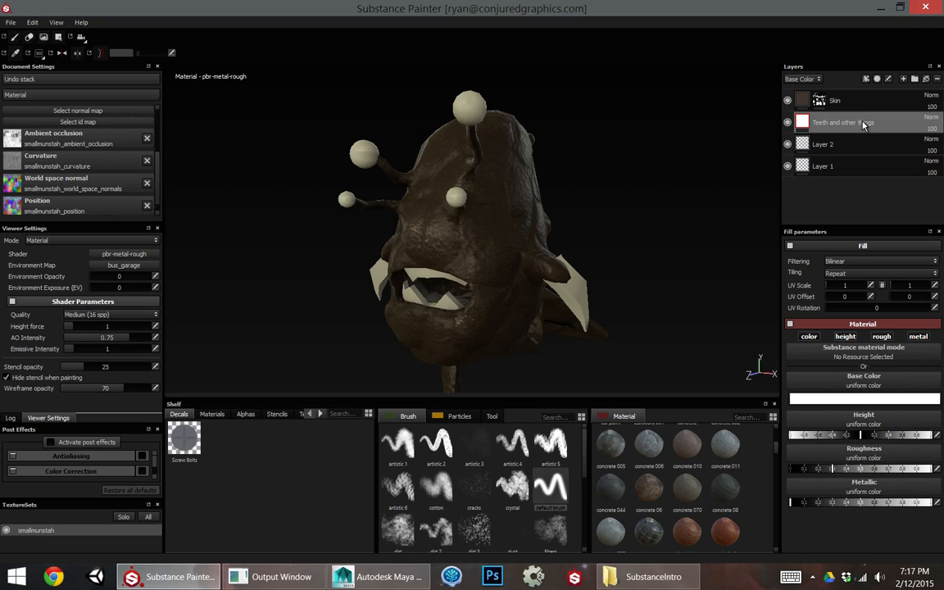
key("Delete")
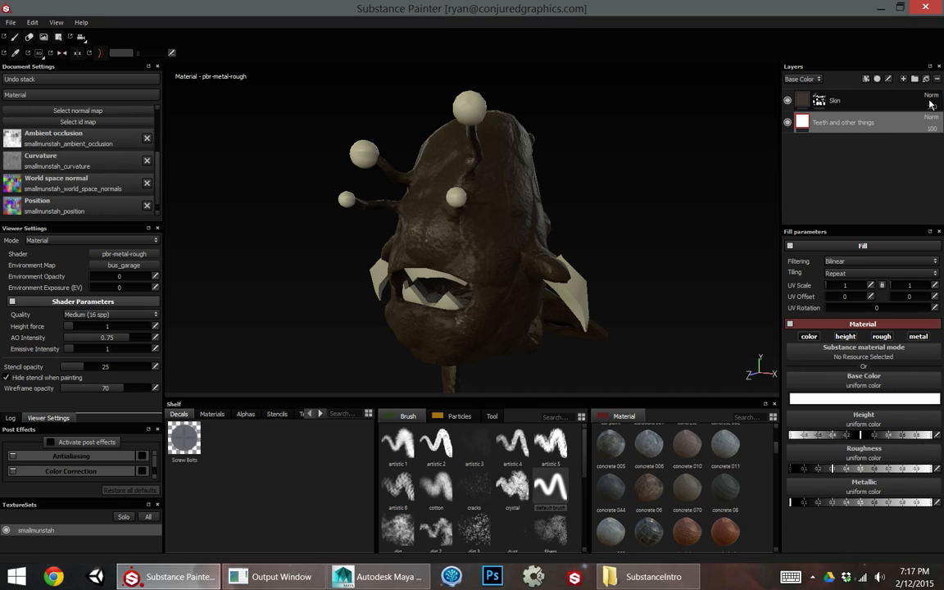
mouse_move(508, 246)
left_mouse_down("alt")
mouse_move(585, 255)
mouse_move(687, 222)
left_mouse_up("alt")
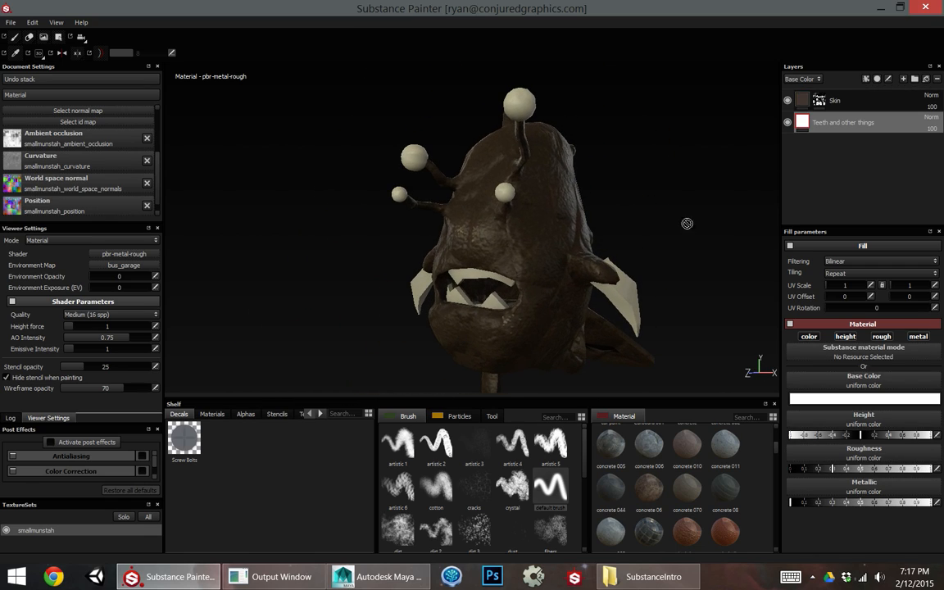
left_click(836, 100)
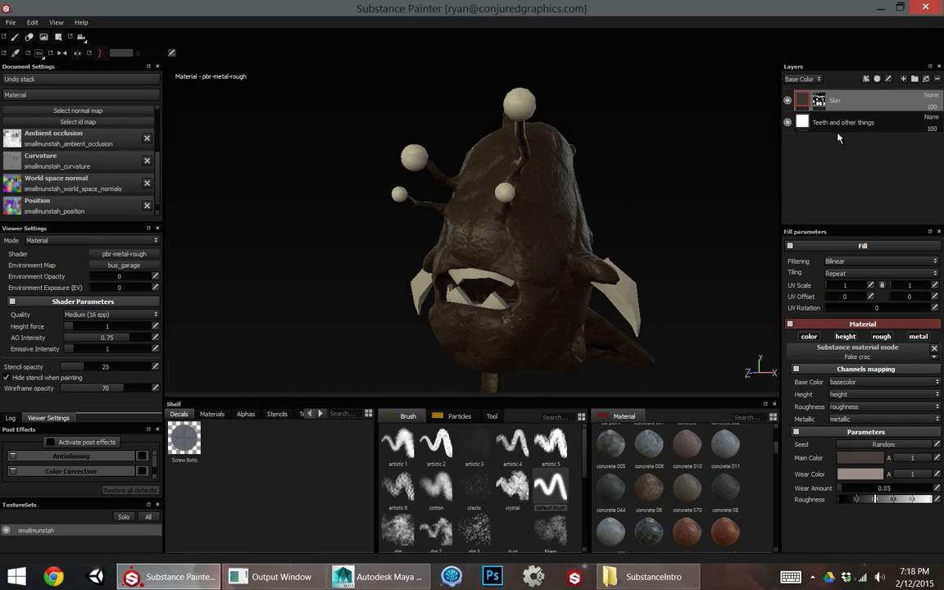
Add a new top fill layer and name it Dirt.
left_click(927, 79)
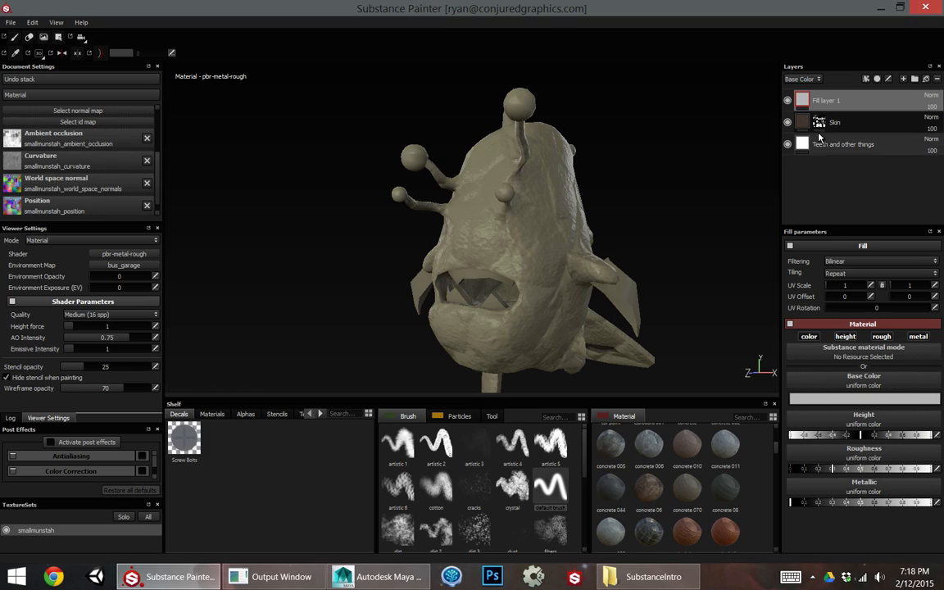
double_click(824, 104)
type("Di")
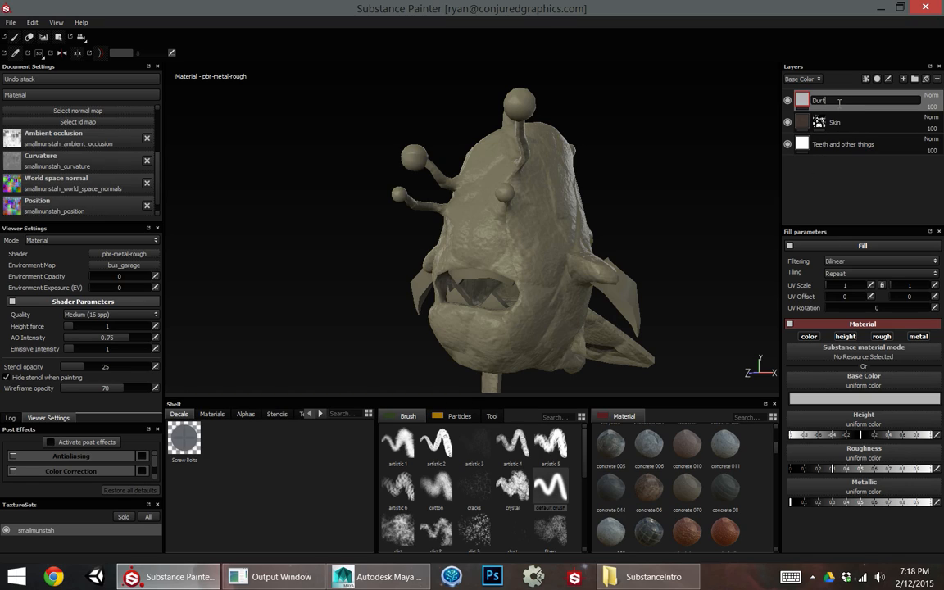
type("rt")
key("Return")
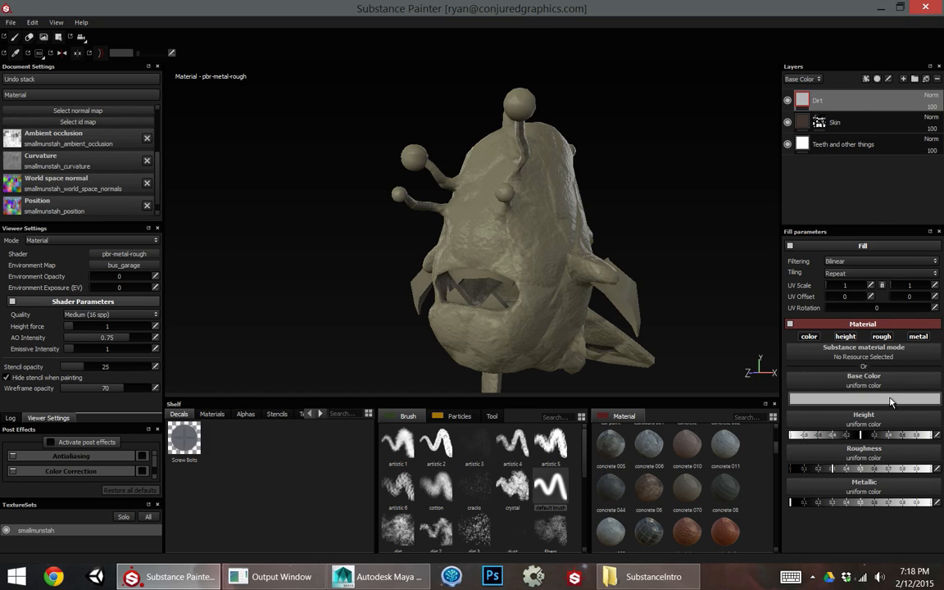
Give Dirt a dark yellowish-brown base colour, maximum roughness and a touch of metallic.
left_click(863, 399)
left_click(772, 422)
left_click_drag(848, 443, 848, 427)
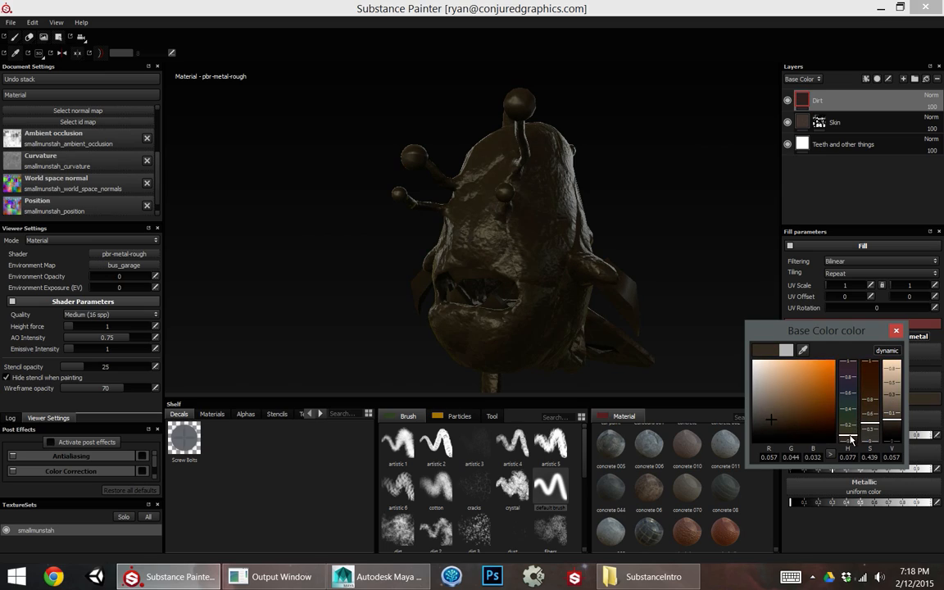
left_click(764, 414)
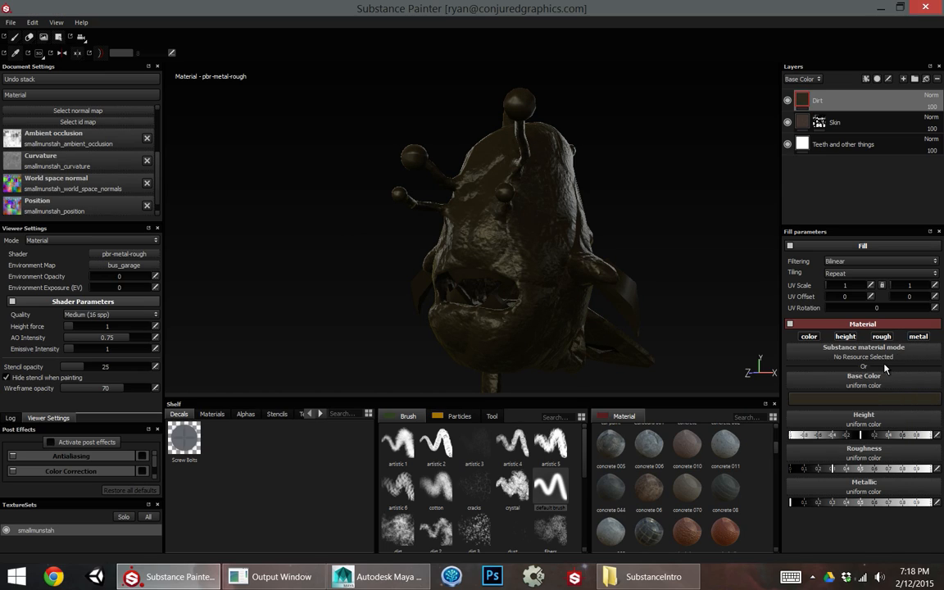
key("Escape")
left_click_drag(830, 469, 935, 470)
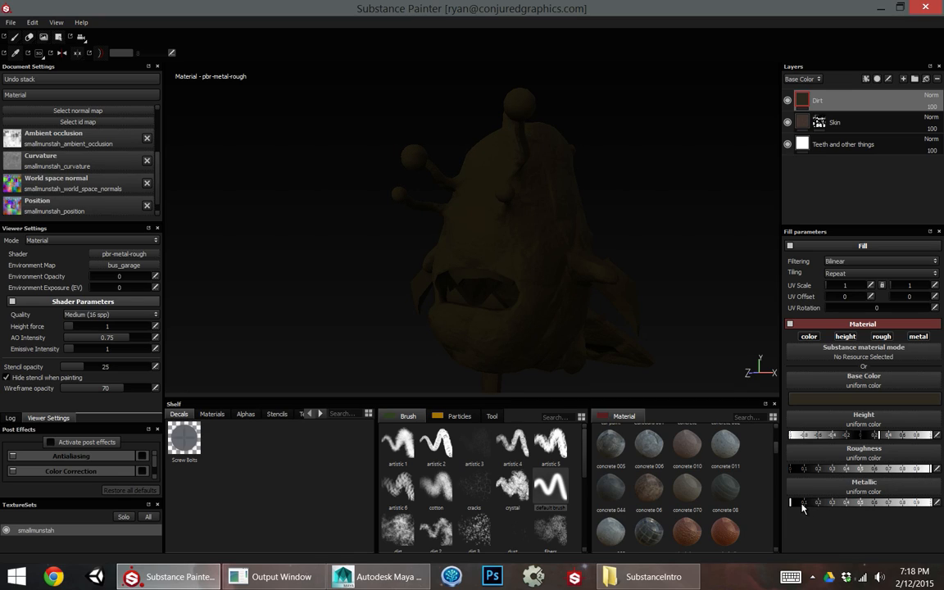
left_click_drag(791, 503, 817, 503)
Add a black mask to the Dirt layer and select the mask ready to receive an effect.
right_click(830, 100)
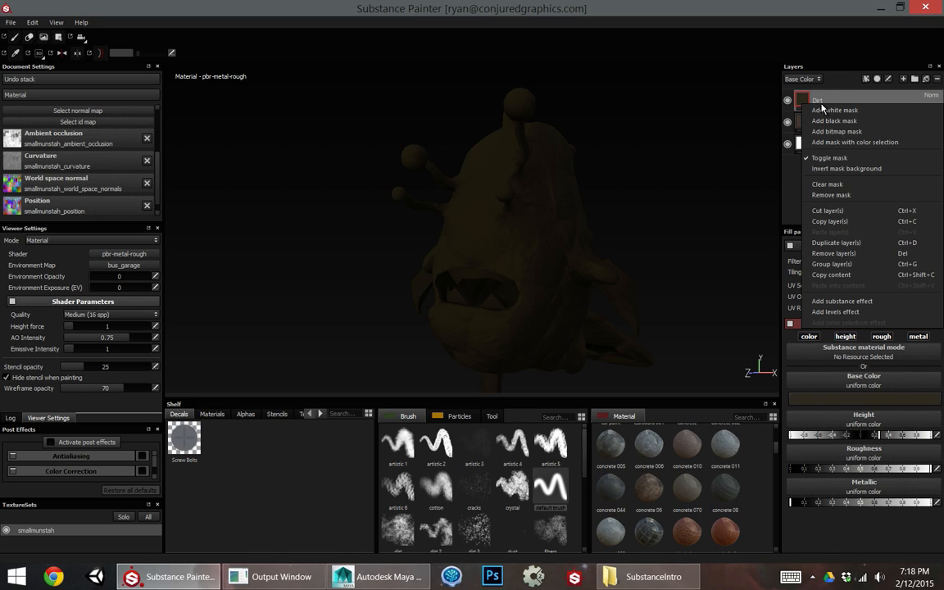
left_click(829, 122)
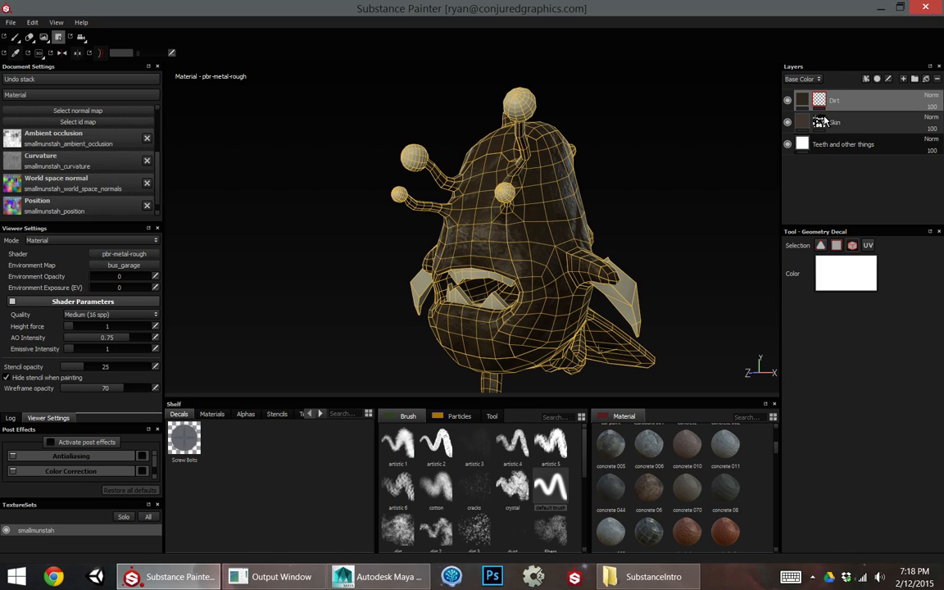
left_click(15, 38)
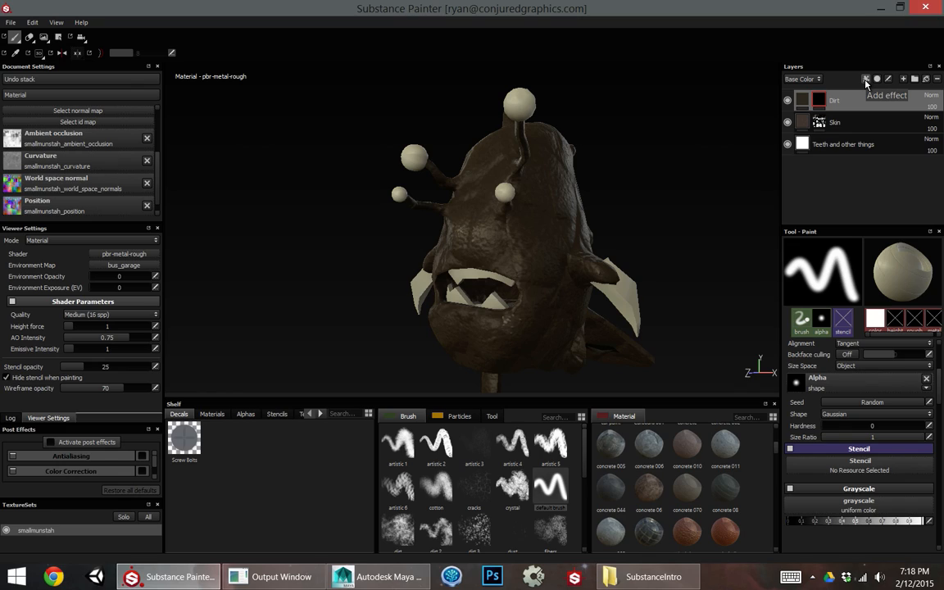
left_click(803, 102)
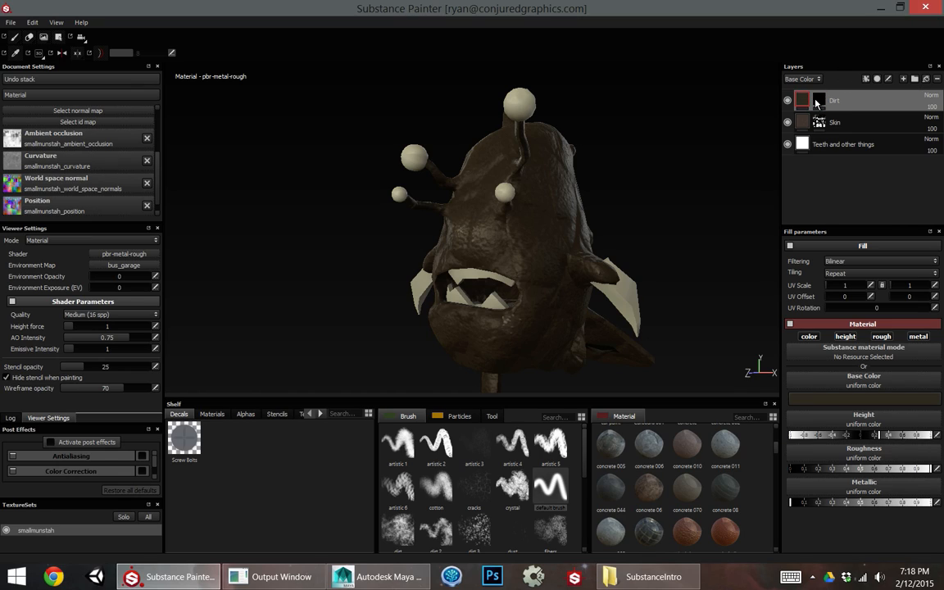
left_click(820, 101)
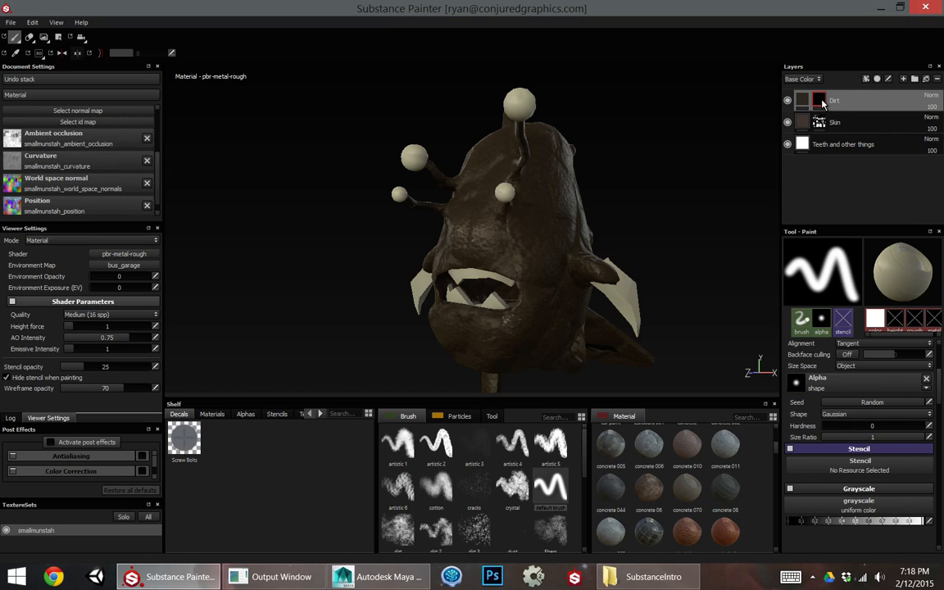
left_click(867, 80)
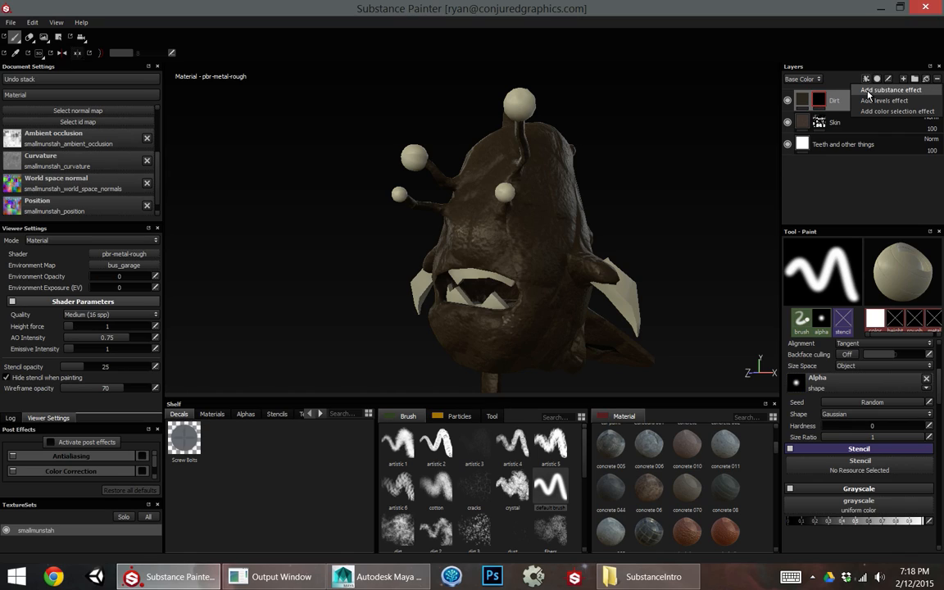
Drive Dirt's mask with the MG Dirt substance effect and set the layer to Multiply.
left_click(869, 90)
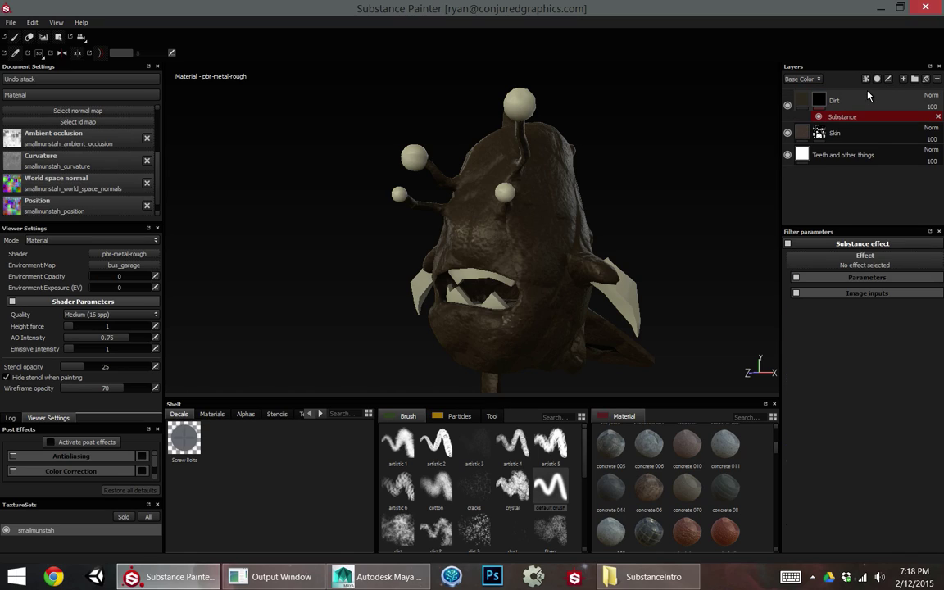
left_click(862, 264)
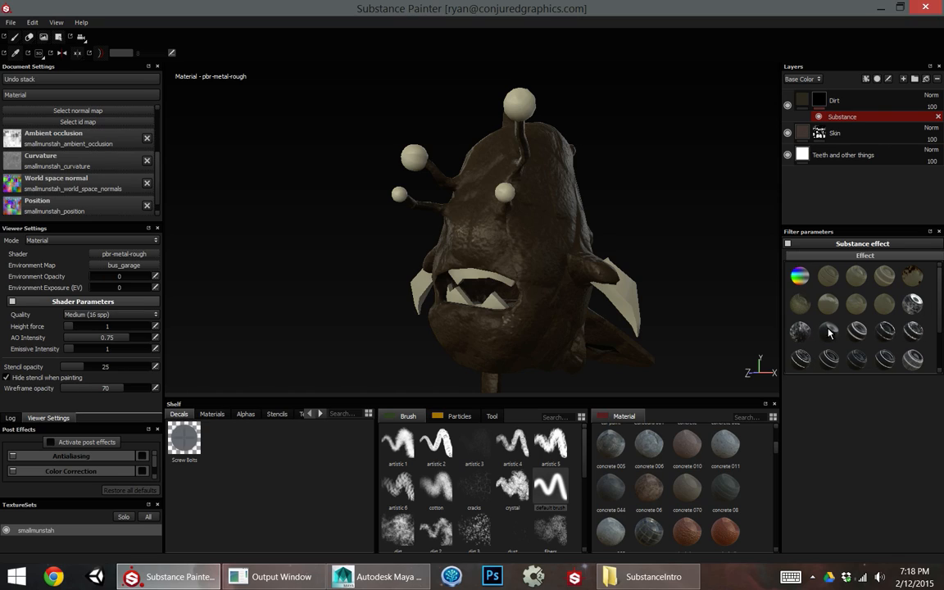
mouse_move(912, 303)
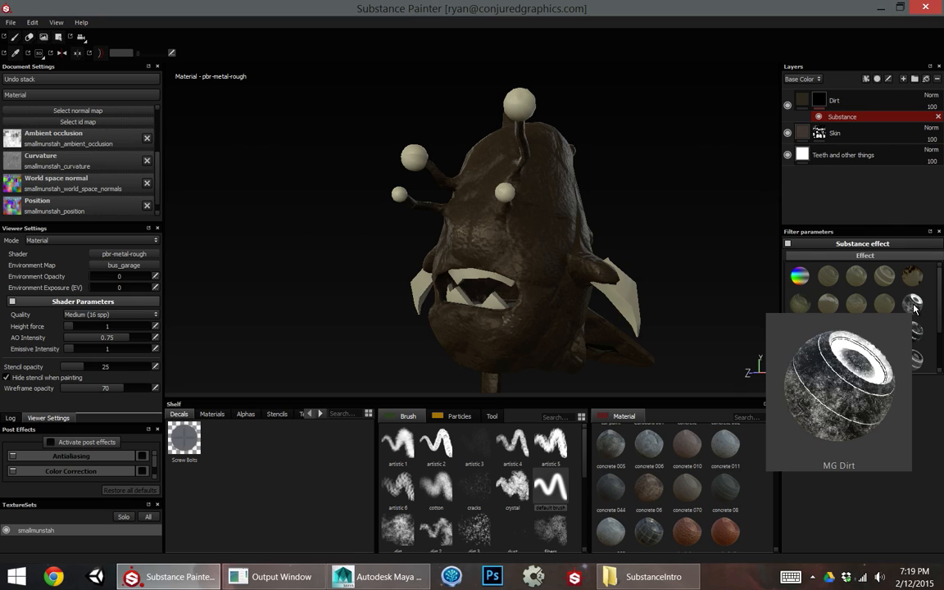
left_click(915, 305)
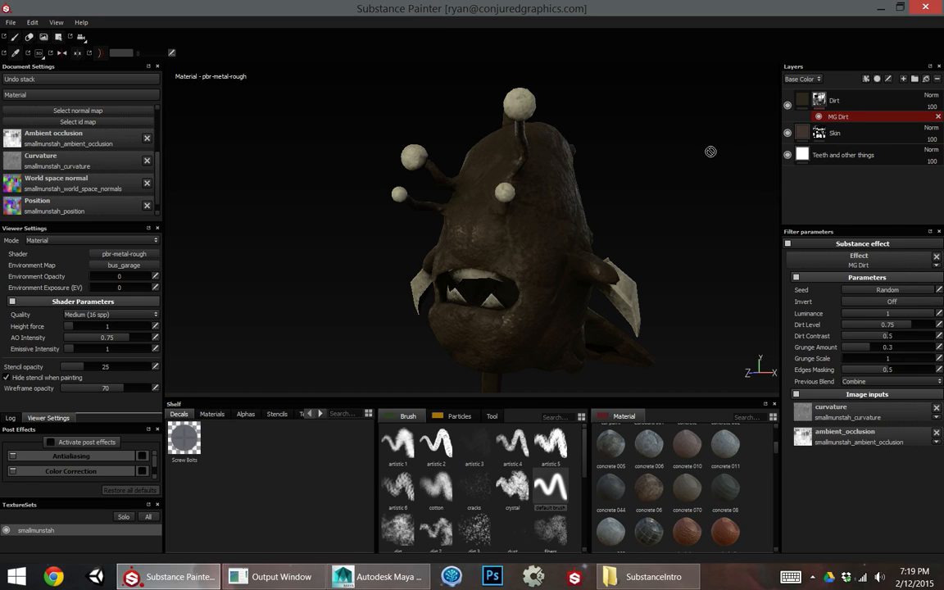
left_click(932, 95)
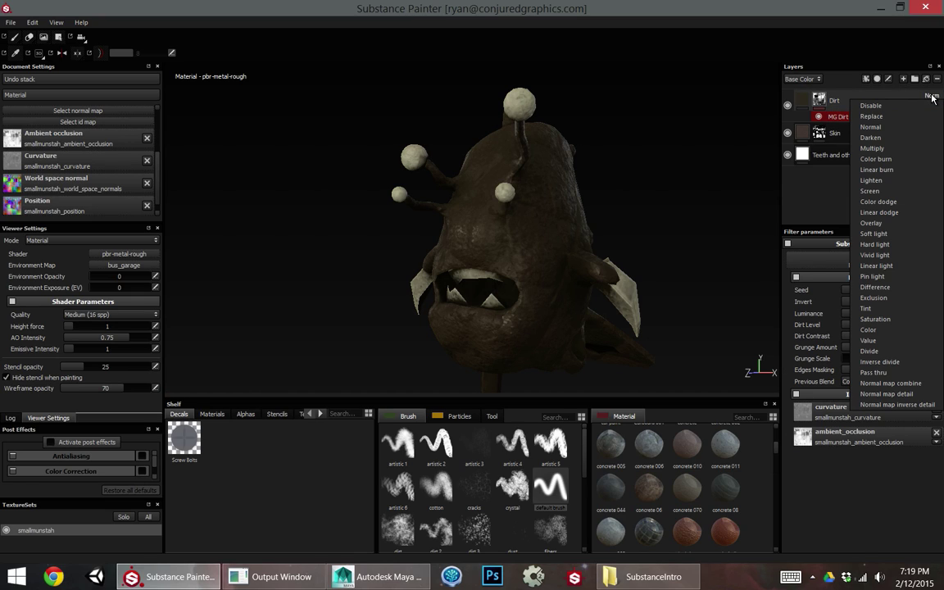
left_click(922, 143)
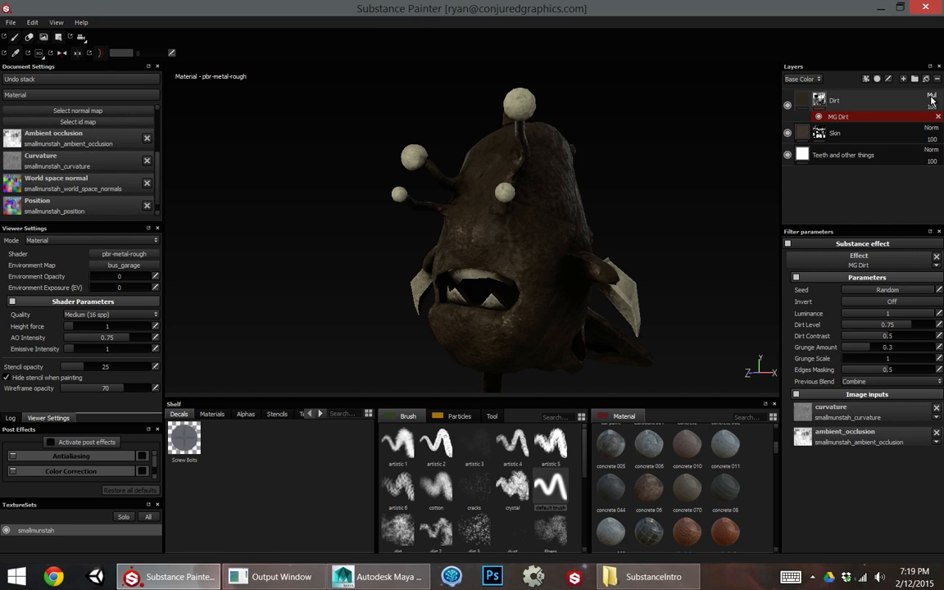
Tune MG Dirt to grunge amount 0.23 and dirt level 0.84.
mouse_move(603, 203)
left_mouse_down("alt")
mouse_move(527, 238)
mouse_move(369, 245)
mouse_move(358, 278)
mouse_move(265, 260)
mouse_move(436, 260)
mouse_move(381, 210)
mouse_move(428, 266)
mouse_move(553, 262)
mouse_move(534, 174)
mouse_move(483, 274)
left_mouse_up("alt")
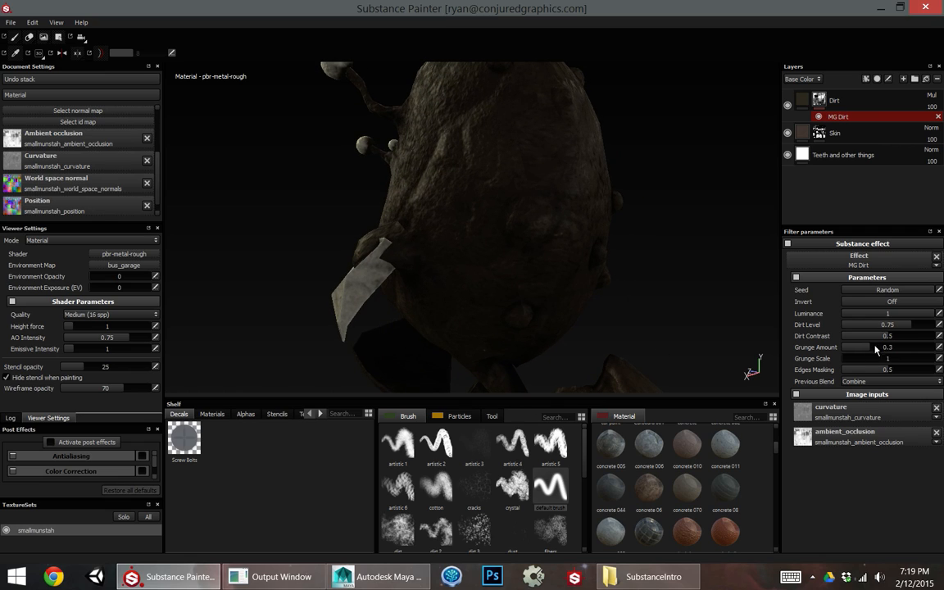
mouse_move(874, 347)
left_mouse_down()
mouse_move(864, 348)
mouse_move(926, 336)
mouse_move(918, 324)
left_mouse_up()
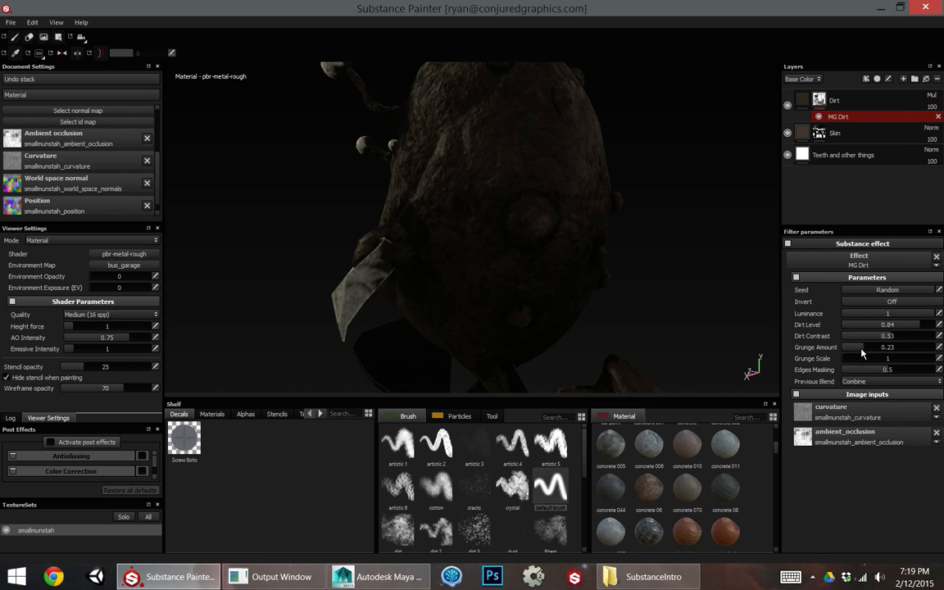
mouse_move(865, 347)
left_mouse_down()
mouse_move(876, 347)
mouse_move(865, 347)
left_mouse_up()
left_click_drag(653, 273, 491, 230, "alt")
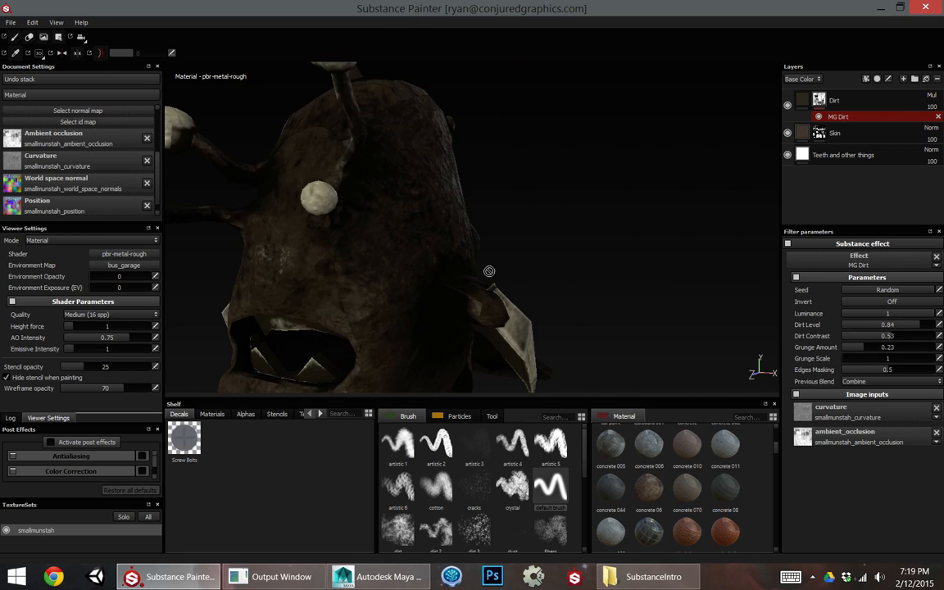
Set the Dirt layer's blend mode back to Normal.
left_click(807, 100)
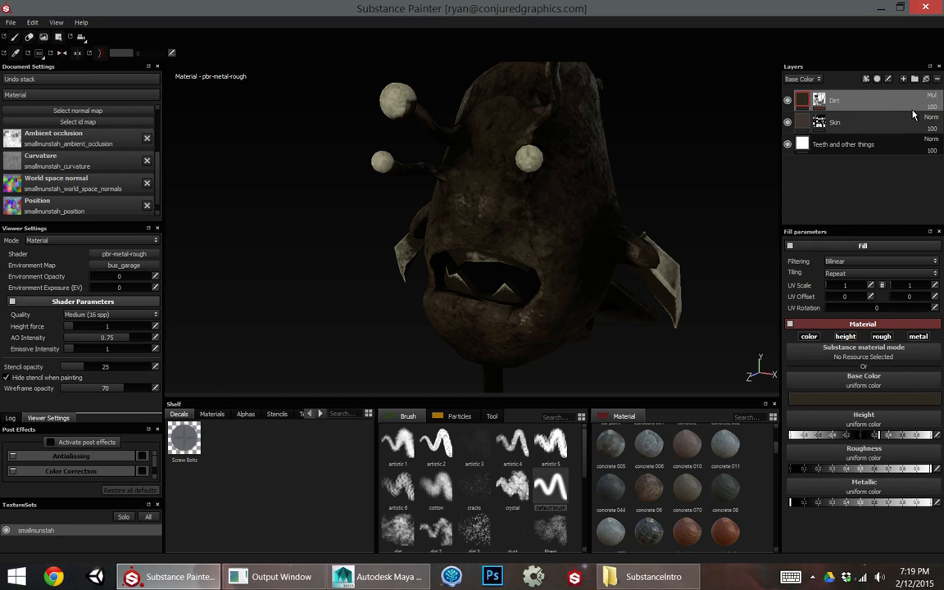
left_click(931, 95)
left_click(916, 128)
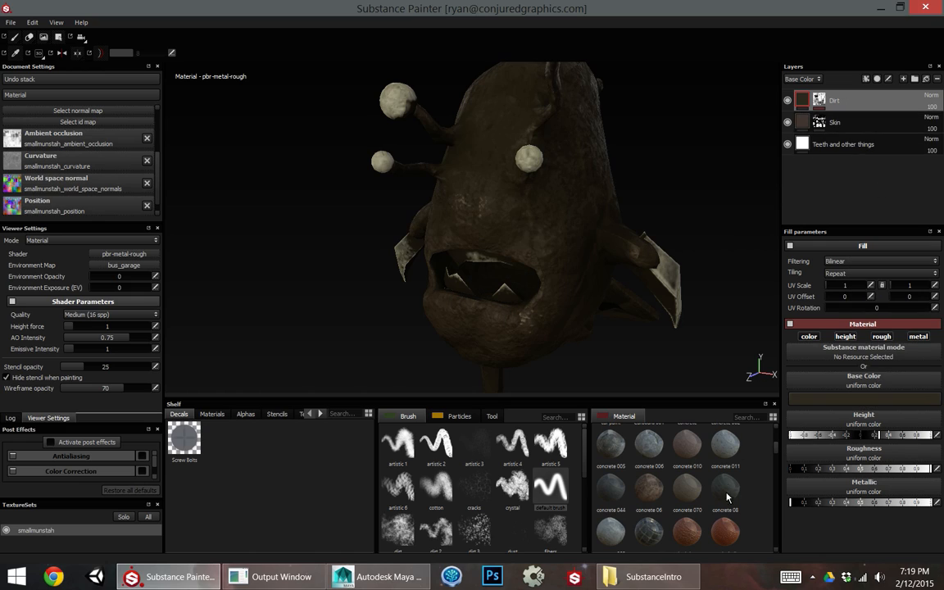
scroll(702, 482, "up", 3)
Try metal, brass and brushed aluminium materials on Dirt, then clear back to a uniform fill.
left_click(649, 451)
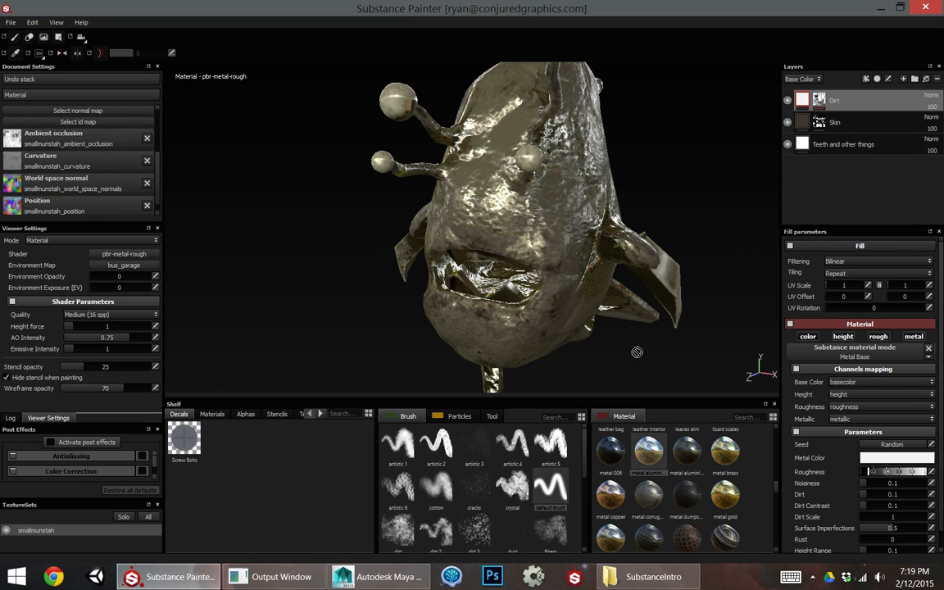
left_click_drag(491, 205, 573, 205, "alt")
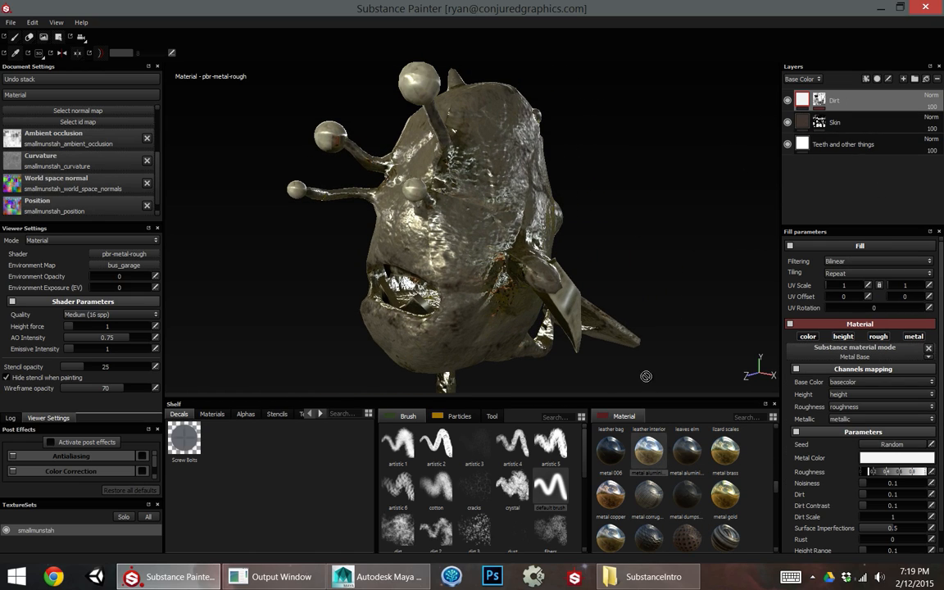
left_click(687, 451)
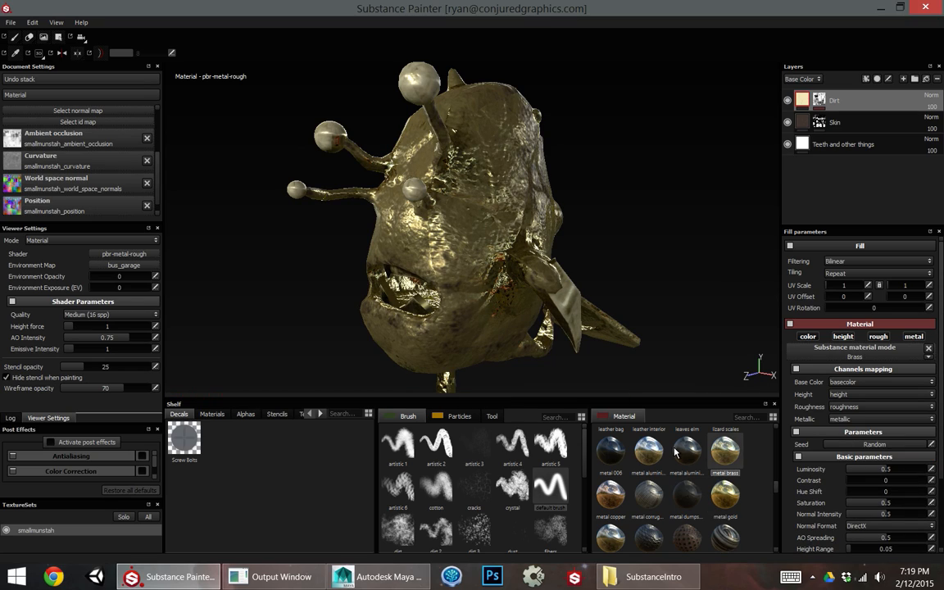
left_click(687, 496)
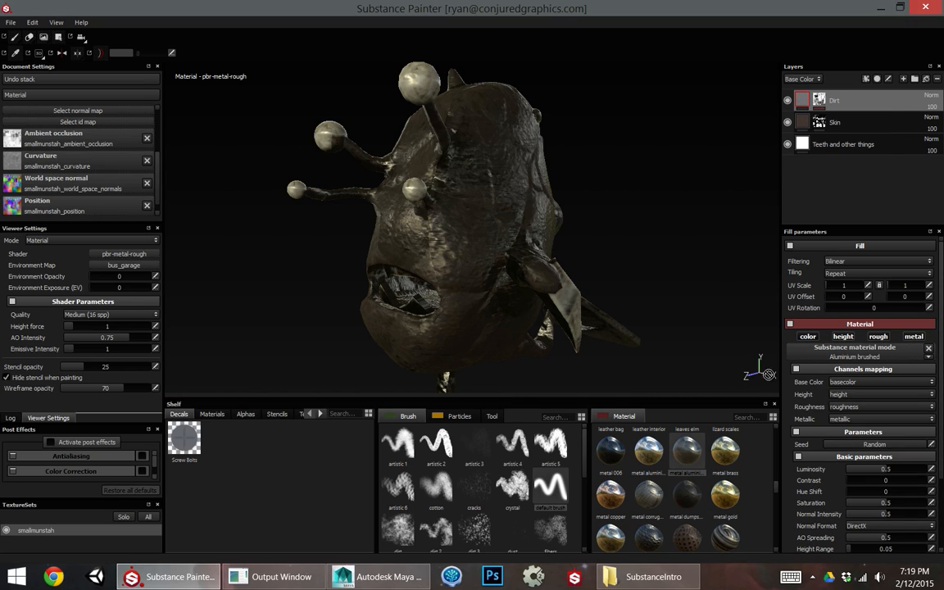
left_click(856, 357)
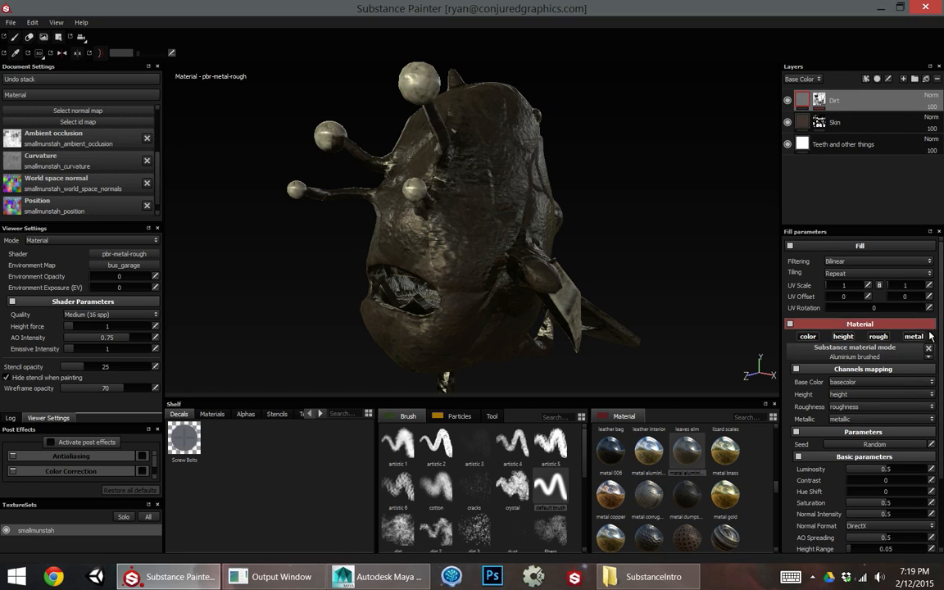
left_click(877, 369)
Give Dirt a dark brown base colour nudged slightly toward yellow.
left_click(865, 398)
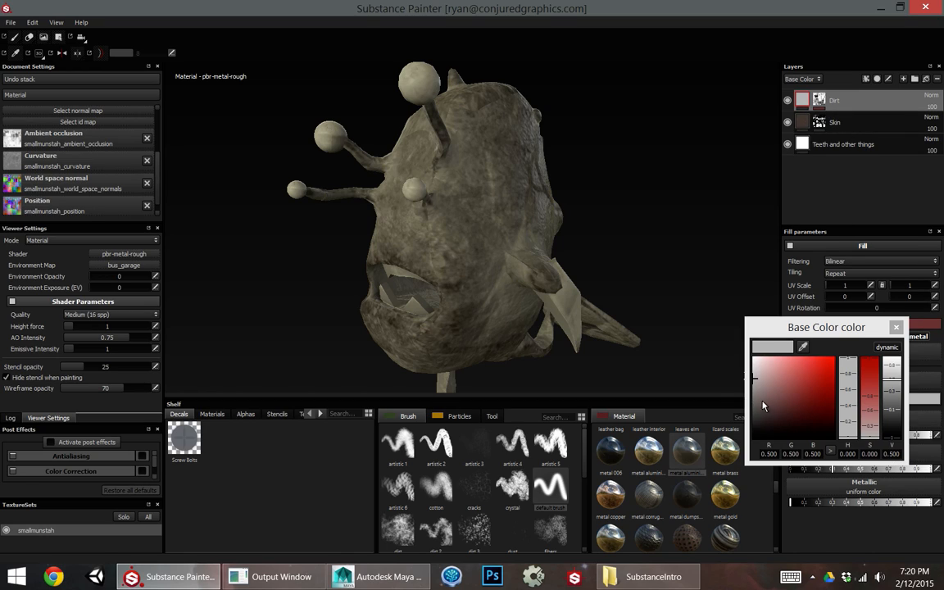
left_click(770, 410)
left_click_drag(849, 432, 855, 429)
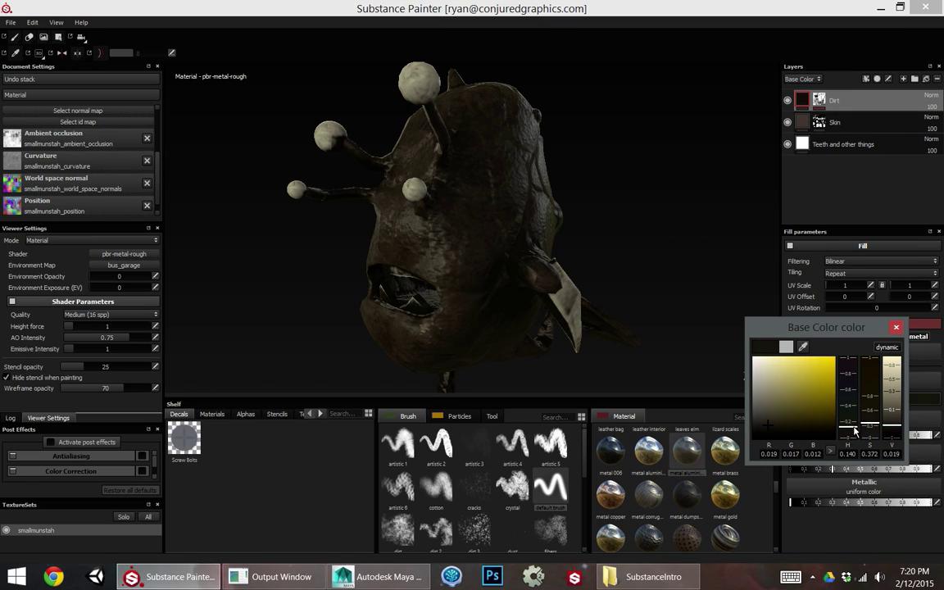
left_click(894, 328)
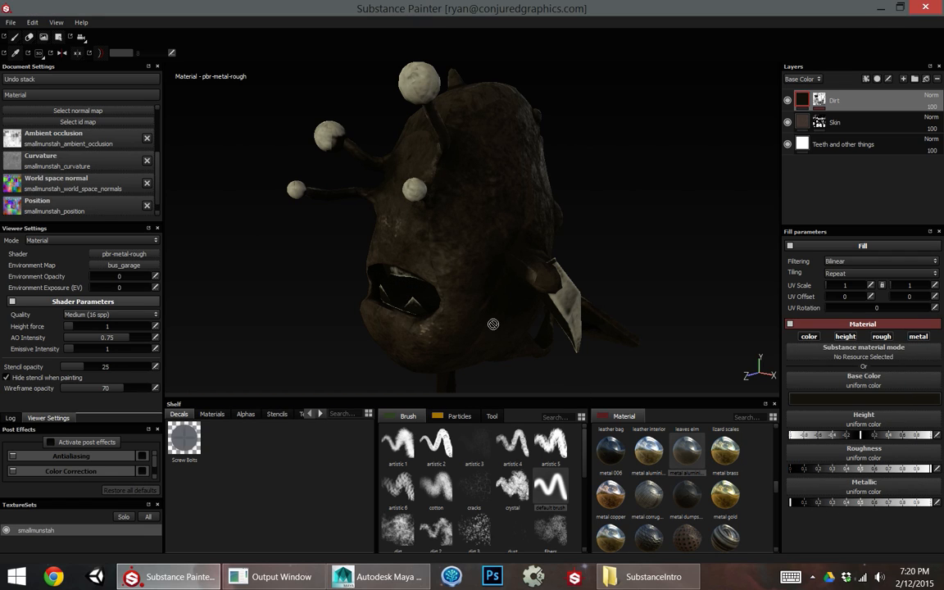
mouse_move(493, 323)
left_mouse_down("alt")
mouse_move(525, 230)
mouse_move(492, 205)
left_mouse_up("alt")
Add a top fill layer named Edge wear with a light grey base colour and raised roughness.
left_click(915, 78)
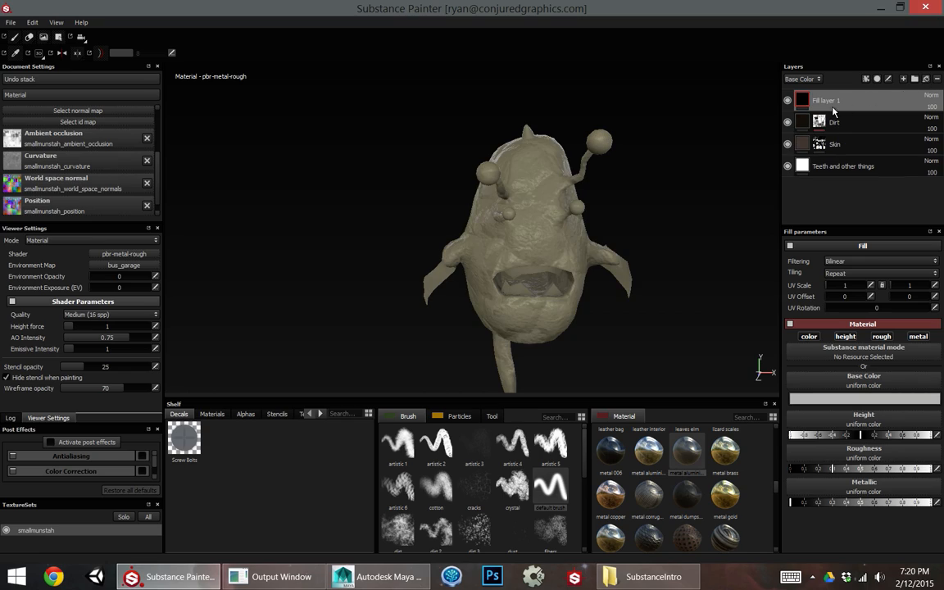
double_click(826, 100)
type("Ed")
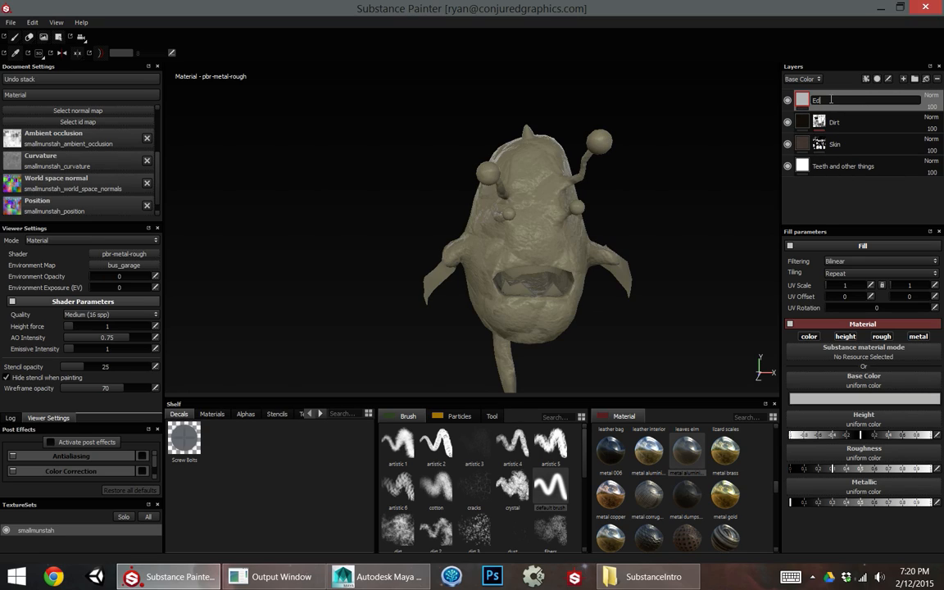
type("ge wear")
key("Return")
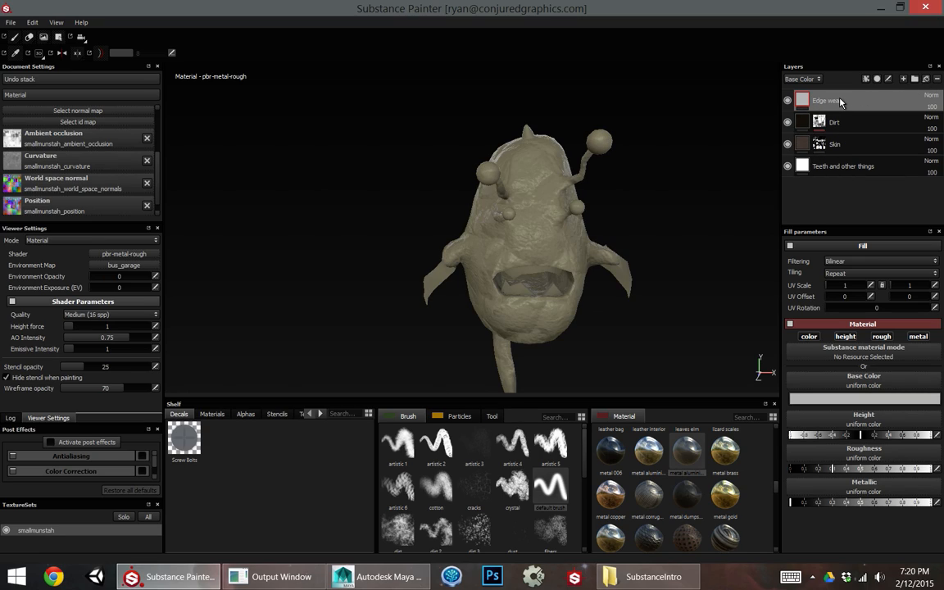
left_click(864, 399)
left_click(755, 361)
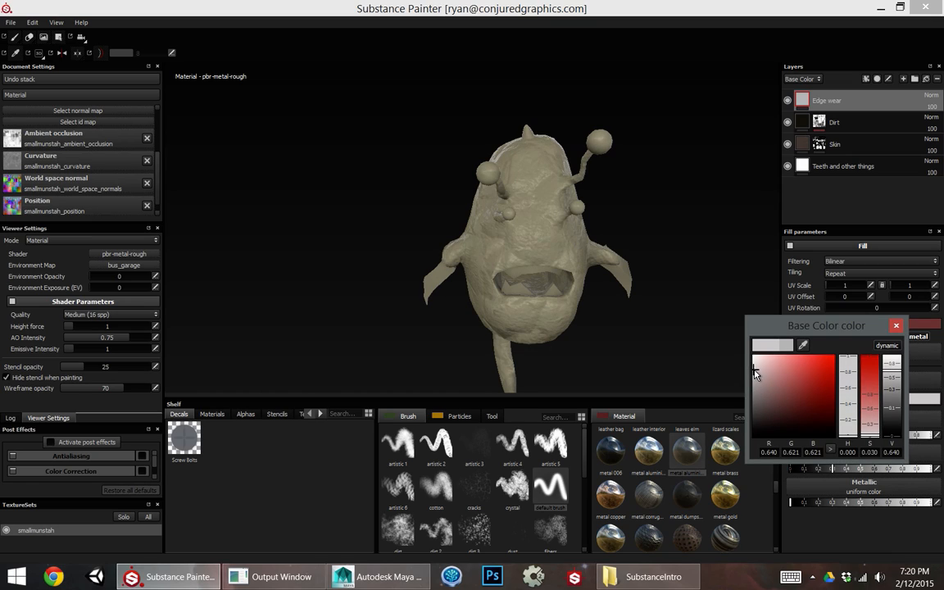
left_click(896, 325)
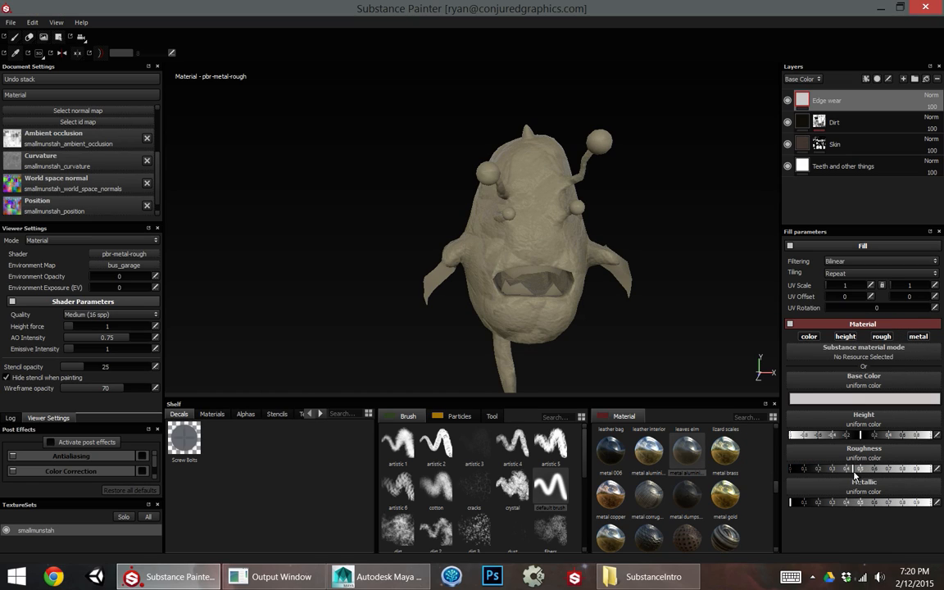
left_click_drag(853, 469, 917, 468)
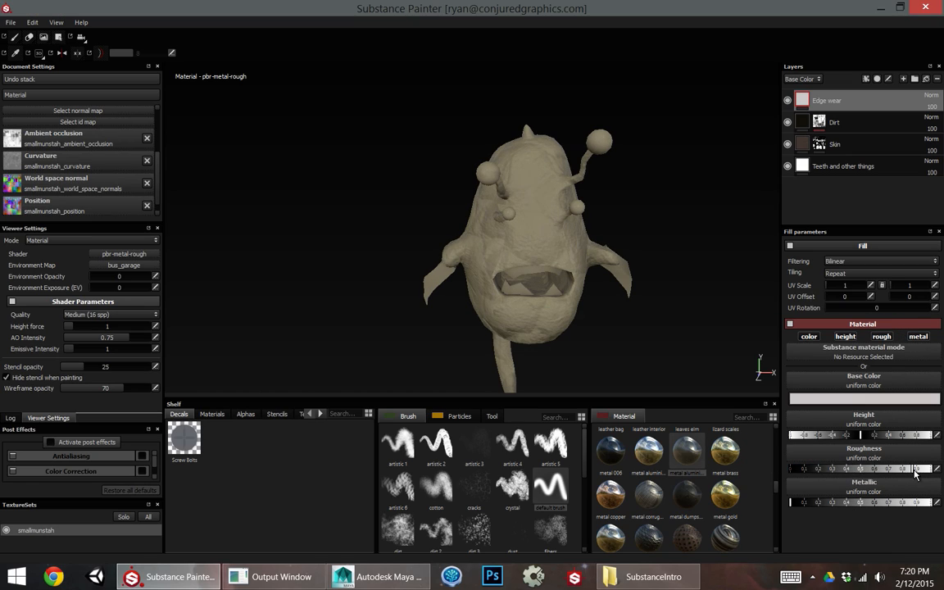
Add a black mask to Edge wear driven by the MG Metal Edge Wear substance effect.
right_click(840, 102)
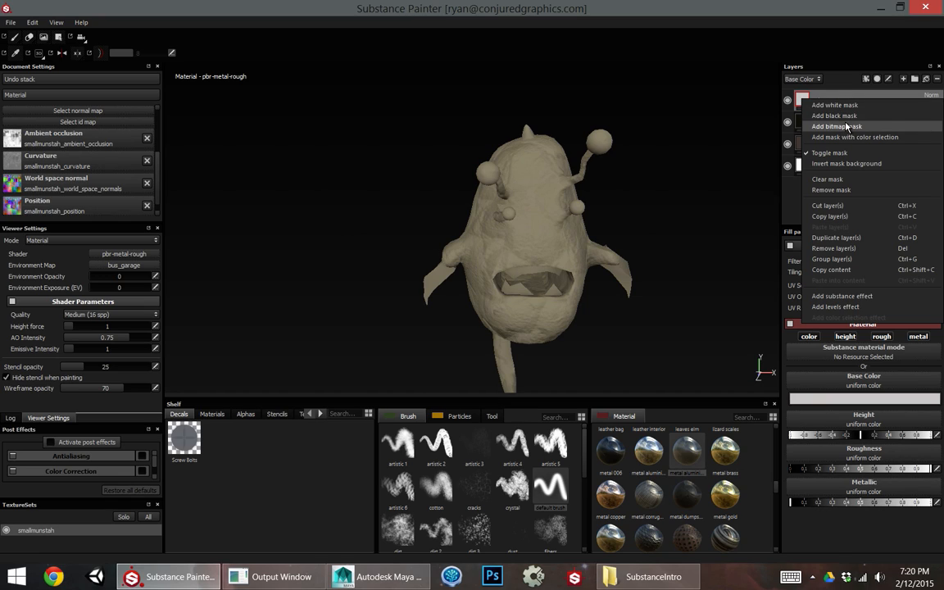
left_click(779, 116)
left_click(866, 79)
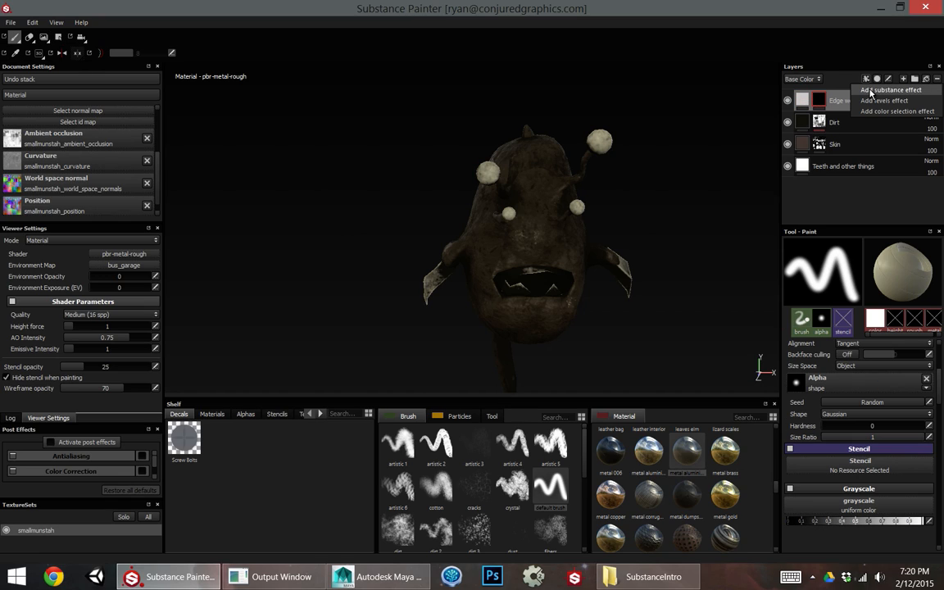
left_click(844, 90)
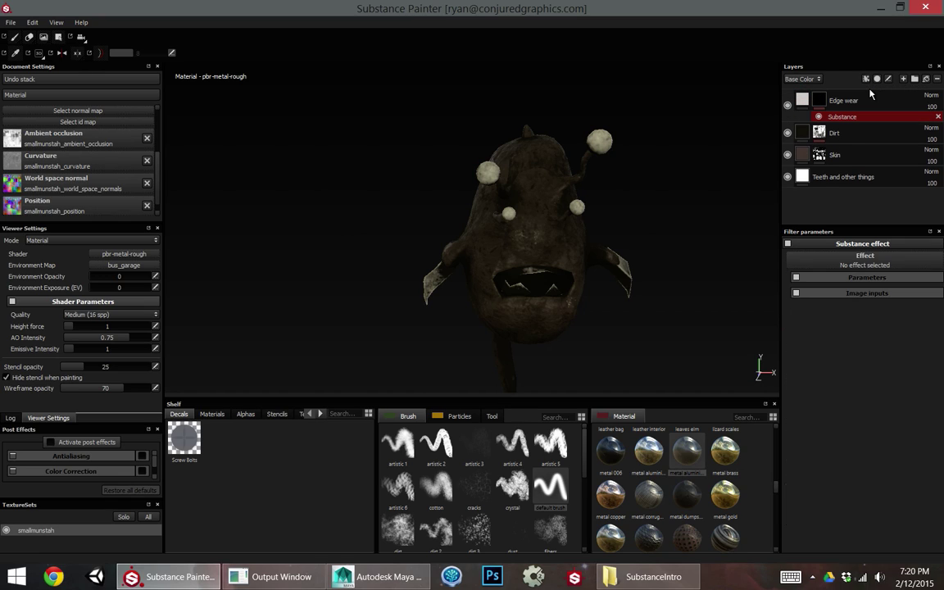
left_click(873, 260)
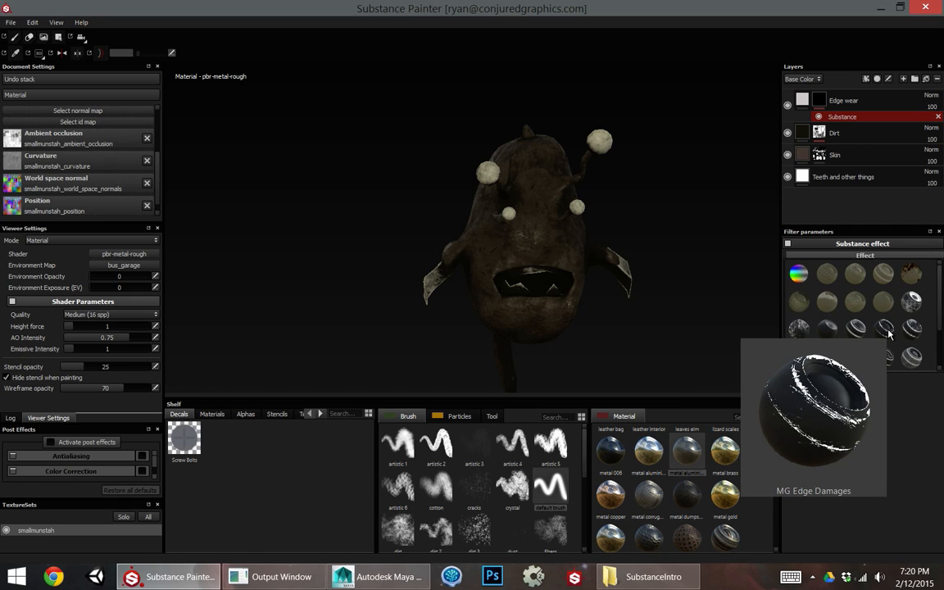
scroll(888, 329, "down", 2)
mouse_move(912, 327)
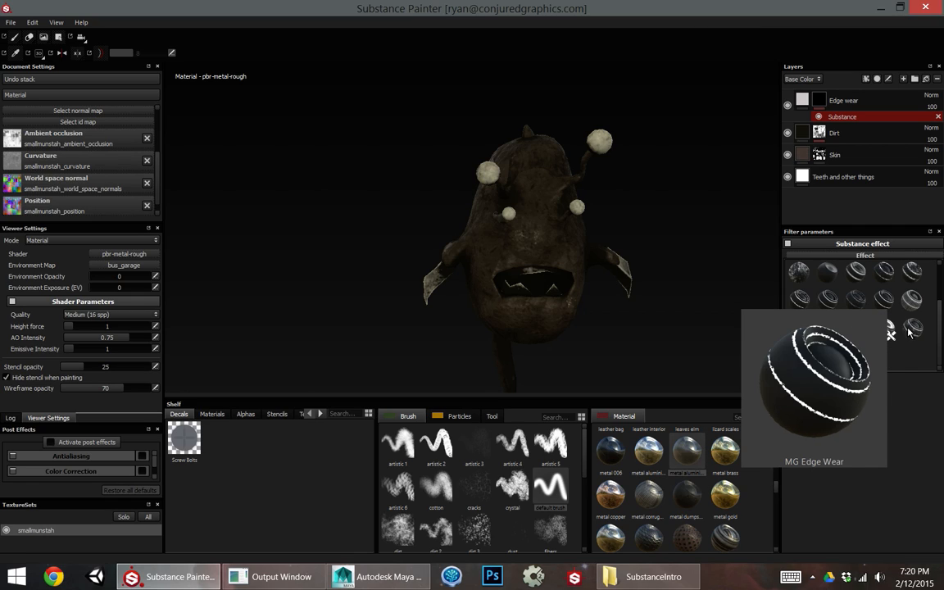
left_click(909, 332)
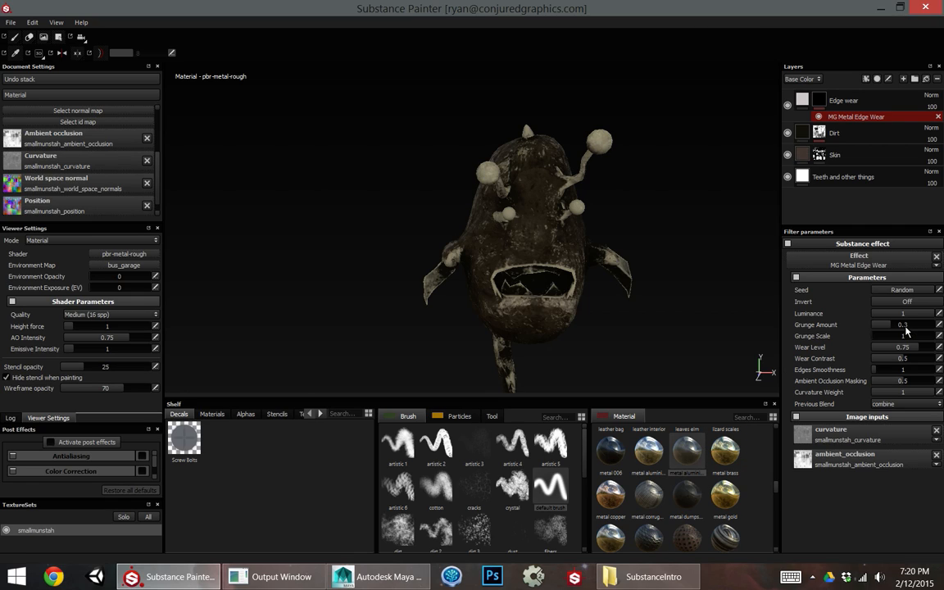
Adjust the Metal Edge Wear filter to wear level 0.77 and wear contrast 0.43.
mouse_move(394, 246)
left_mouse_down("alt")
mouse_move(455, 291)
mouse_move(593, 283)
mouse_move(491, 246)
mouse_move(479, 229)
left_mouse_up("alt")
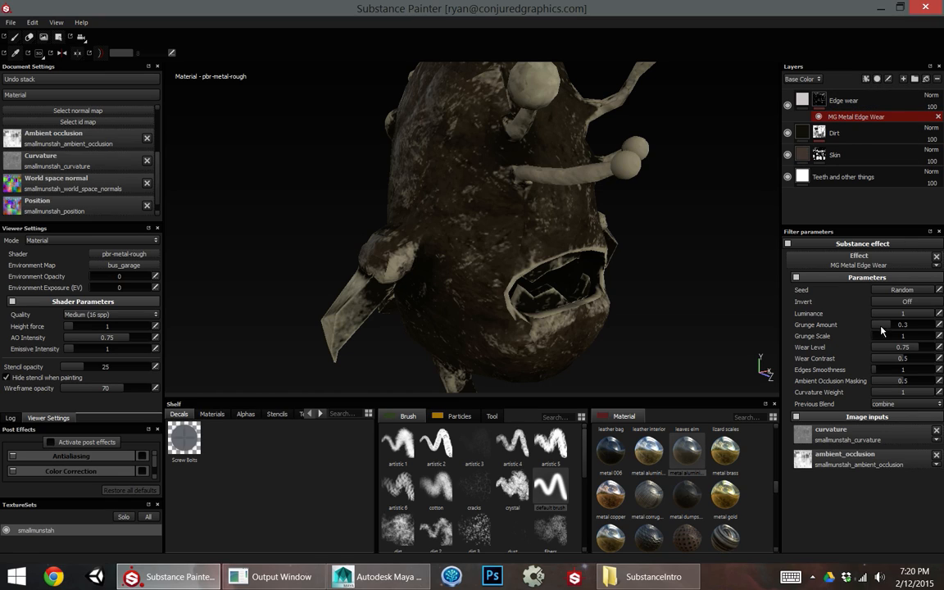
left_click_drag(900, 347, 904, 347)
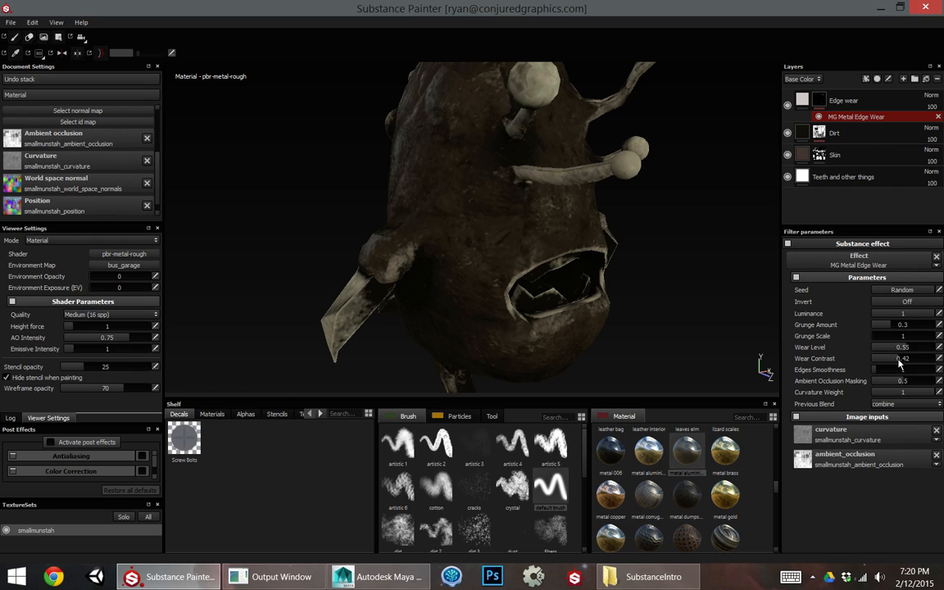
mouse_move(903, 347)
left_mouse_down()
mouse_move(929, 349)
mouse_move(918, 348)
left_mouse_up()
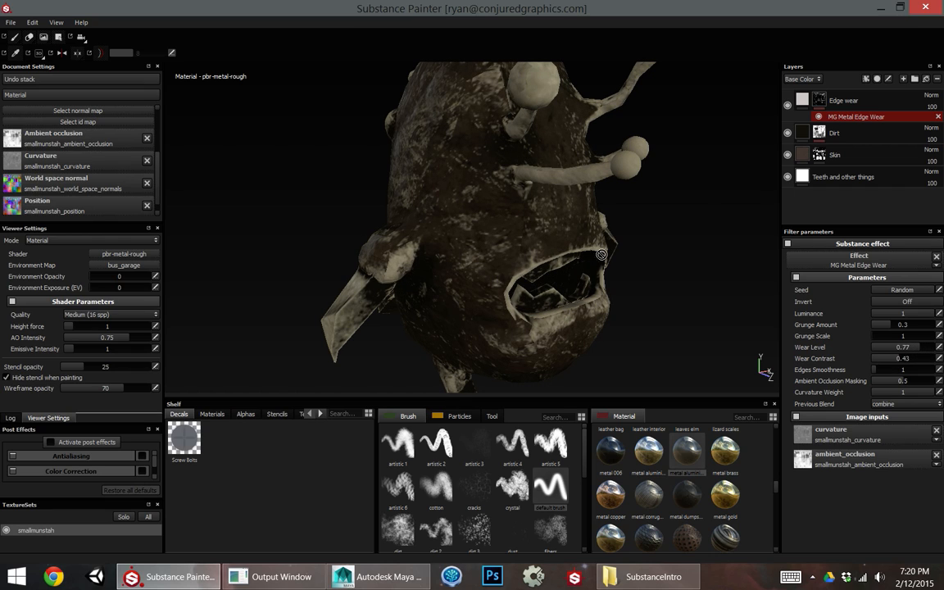
mouse_move(491, 222)
left_mouse_down("alt")
mouse_move(382, 219)
mouse_move(245, 237)
left_mouse_up("alt")
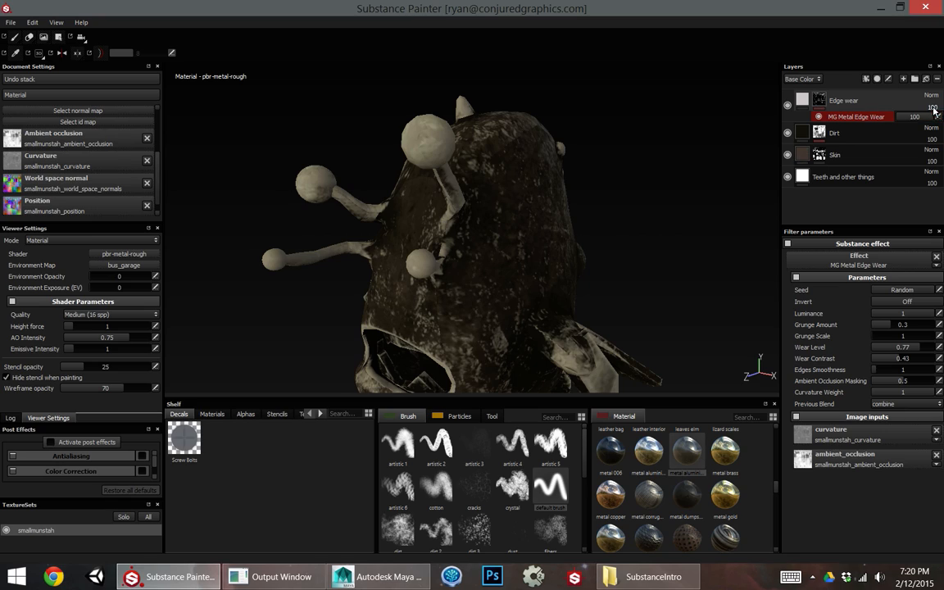
Fade the Edge wear layer to 12% opacity and orbit to check the subtle result.
left_click_drag(933, 118, 904, 119)
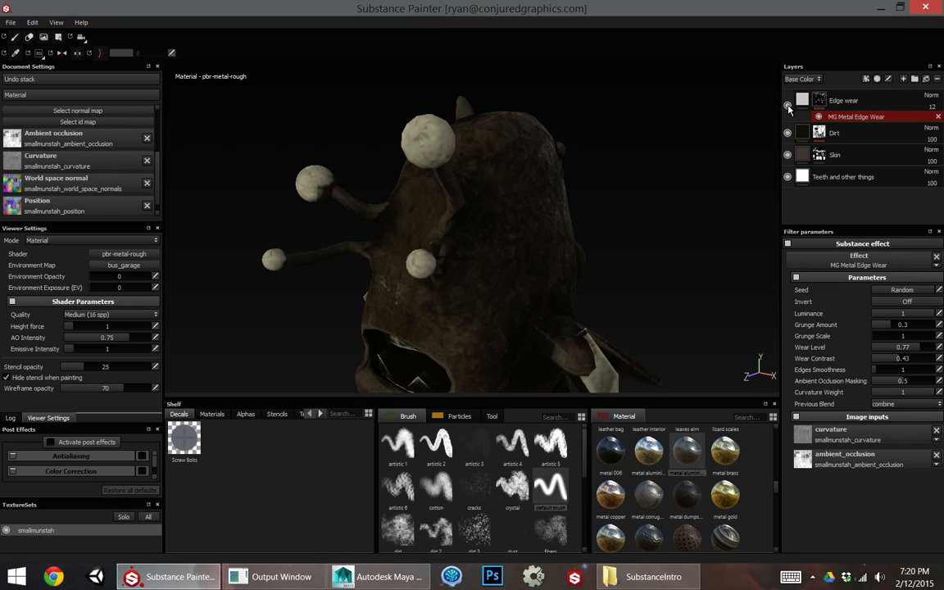
mouse_move(590, 246)
left_mouse_down("alt")
mouse_move(526, 297)
mouse_move(491, 205)
left_mouse_up("alt")
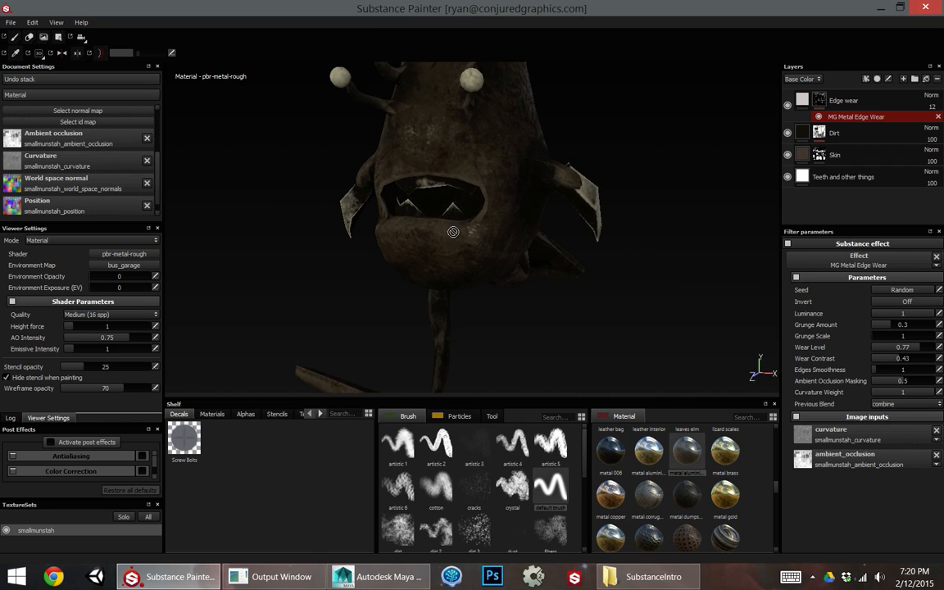
left_click_drag(453, 232, 423, 257, "alt")
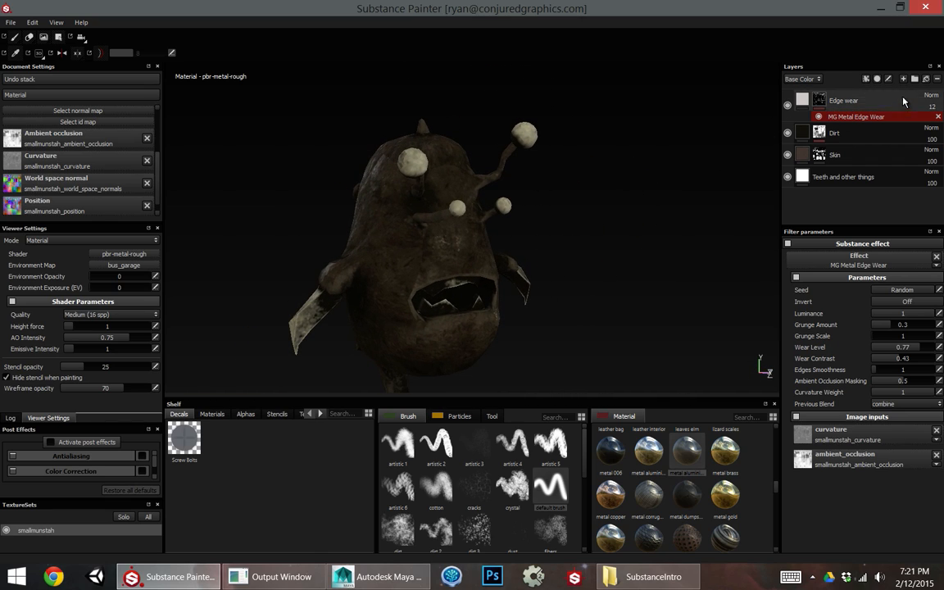
Add a new Custom paint layer and load the crystal brush with the uniform white material.
left_click(902, 78)
left_click(820, 102)
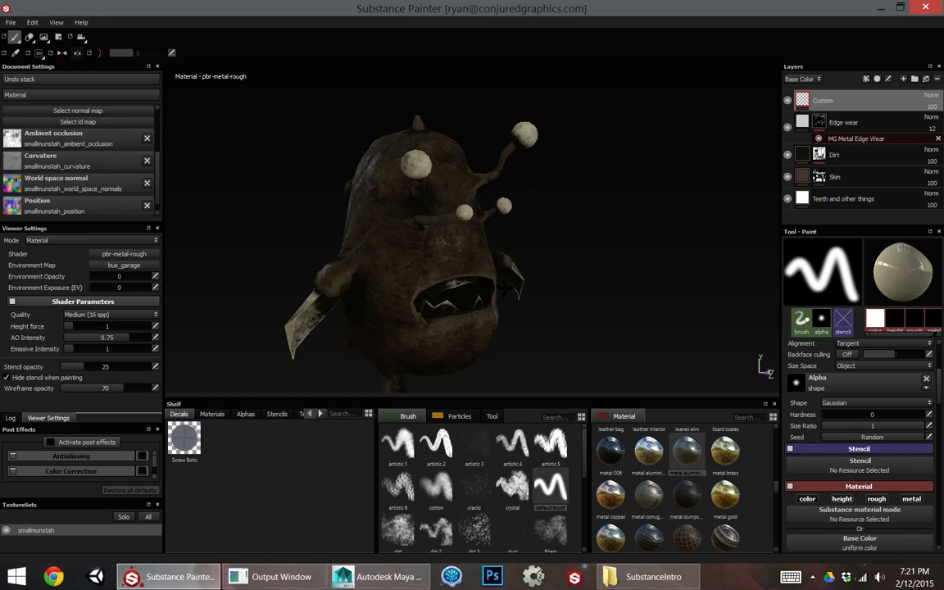
left_click_drag(681, 125, 606, 184, "alt")
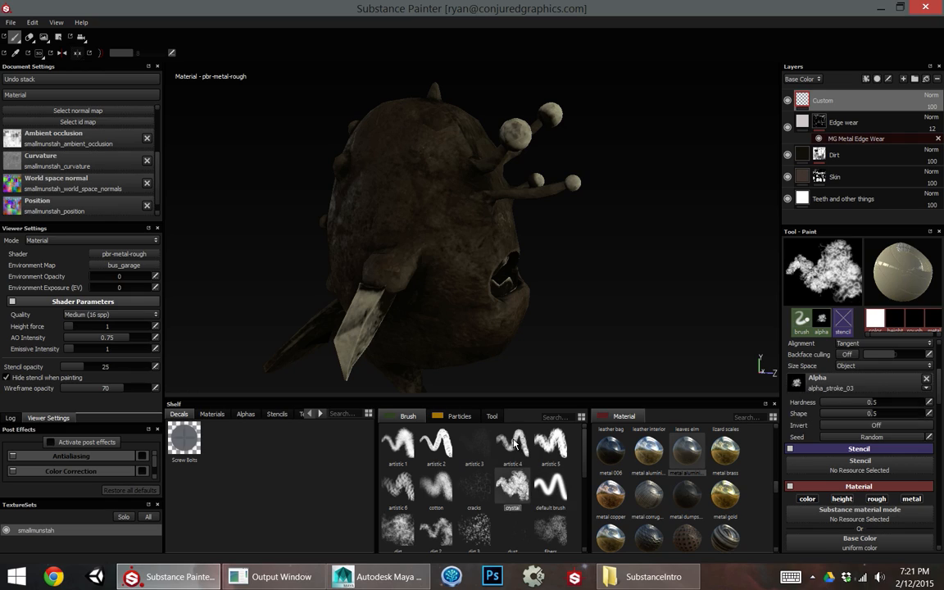
left_click(510, 490)
scroll(677, 481, "down", 3)
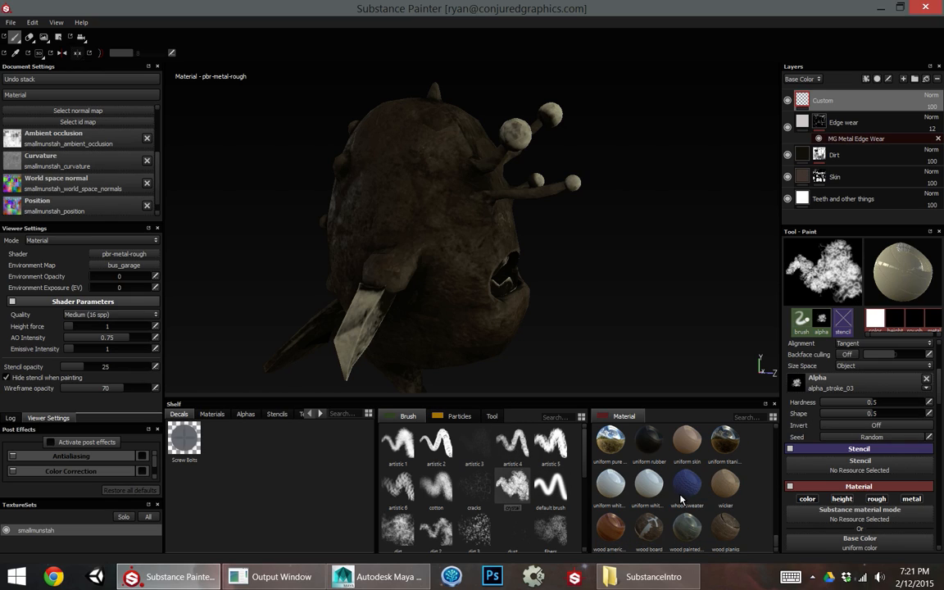
left_click(619, 446)
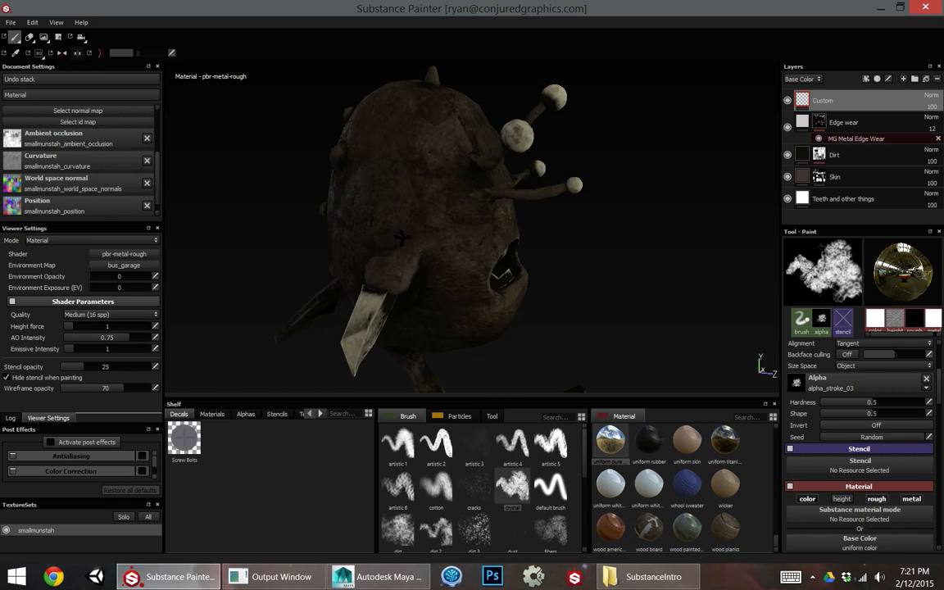
Paint a bright white patch on the creature's forehead and inspect it from the front.
mouse_move(385, 164)
left_mouse_down()
mouse_move(369, 177)
mouse_move(409, 192)
left_mouse_up()
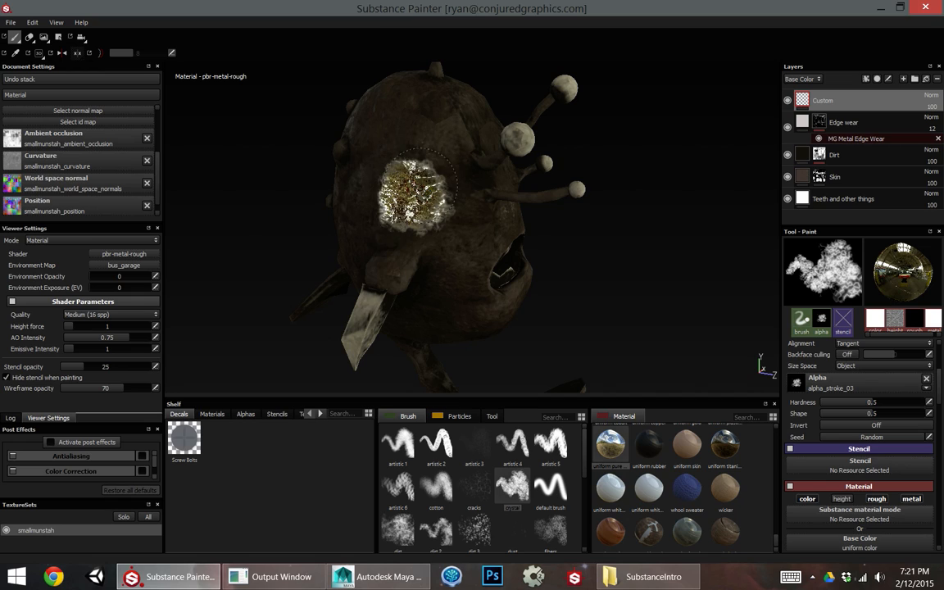
right_click_drag(425, 188, 525, 263, "alt")
mouse_move(524, 262)
left_mouse_down("alt")
mouse_move(565, 274)
mouse_move(525, 279)
left_mouse_up("alt")
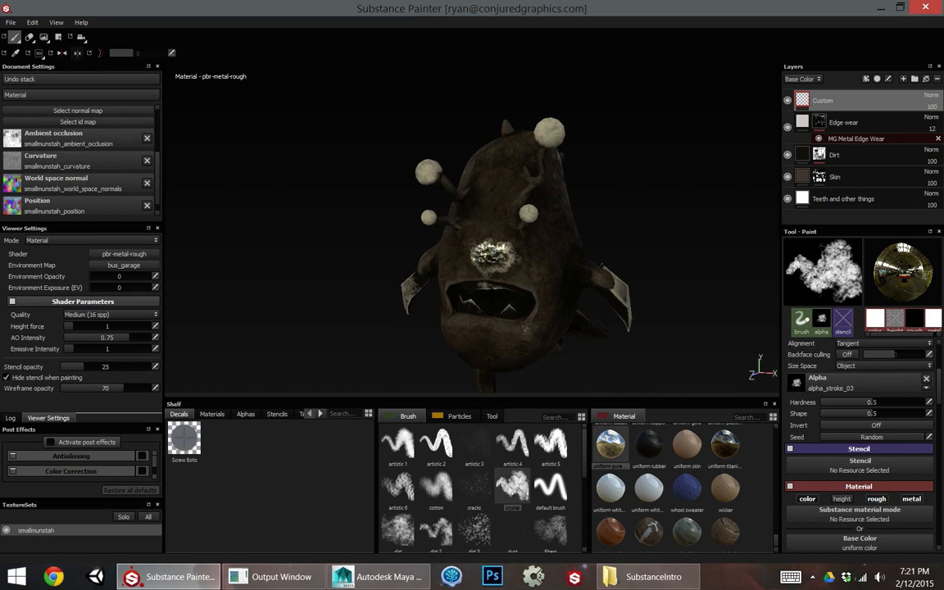
right_click_drag(524, 279, 574, 262, "alt")
mouse_move(515, 291)
left_mouse_down("alt")
mouse_move(491, 246)
mouse_move(463, 237)
mouse_move(527, 257)
mouse_move(508, 256)
left_mouse_up("alt")
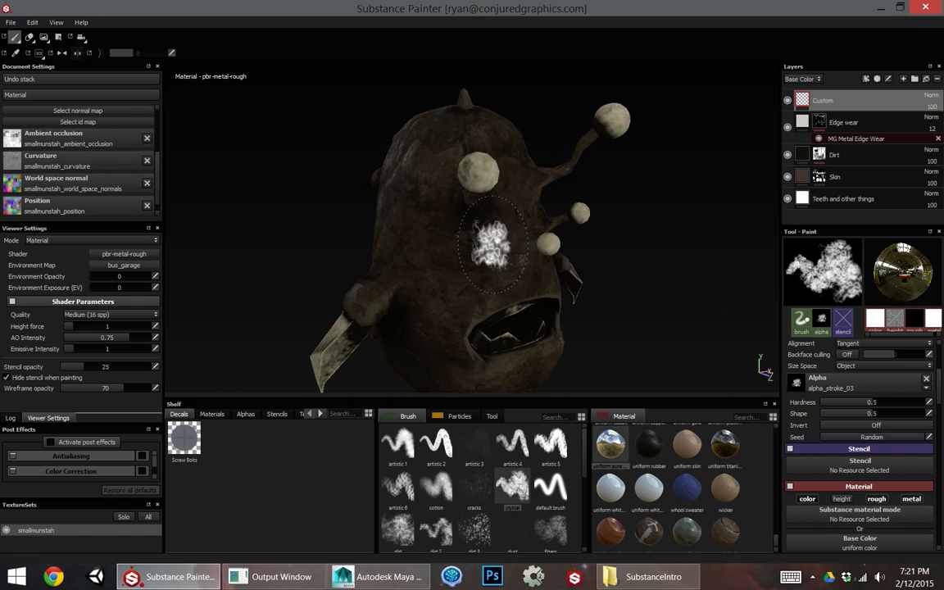